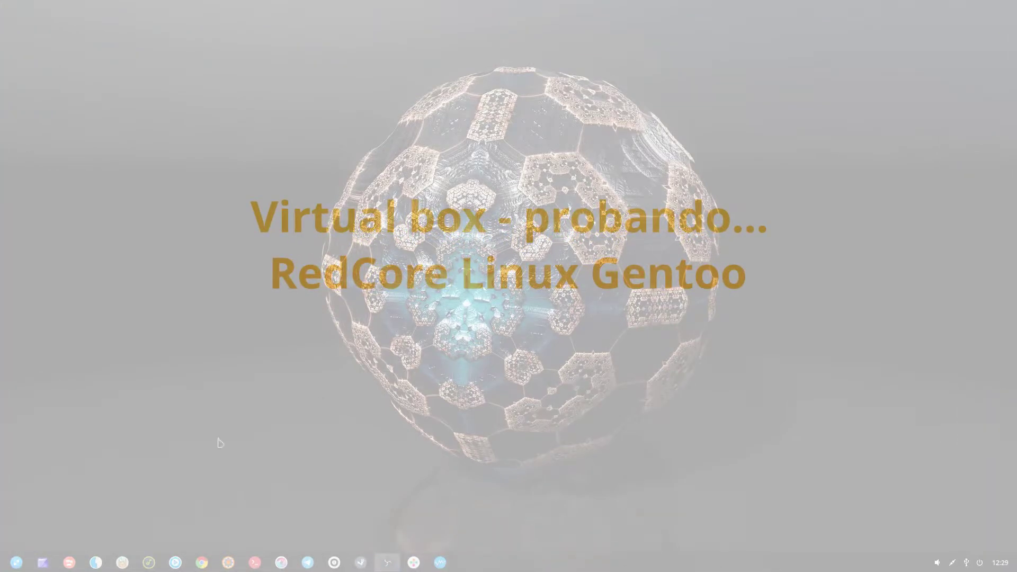
- Preview each workspace in the overview, then return to workspace 1's desktop
{"action": "left_click", "coordinate": [70, 564]}
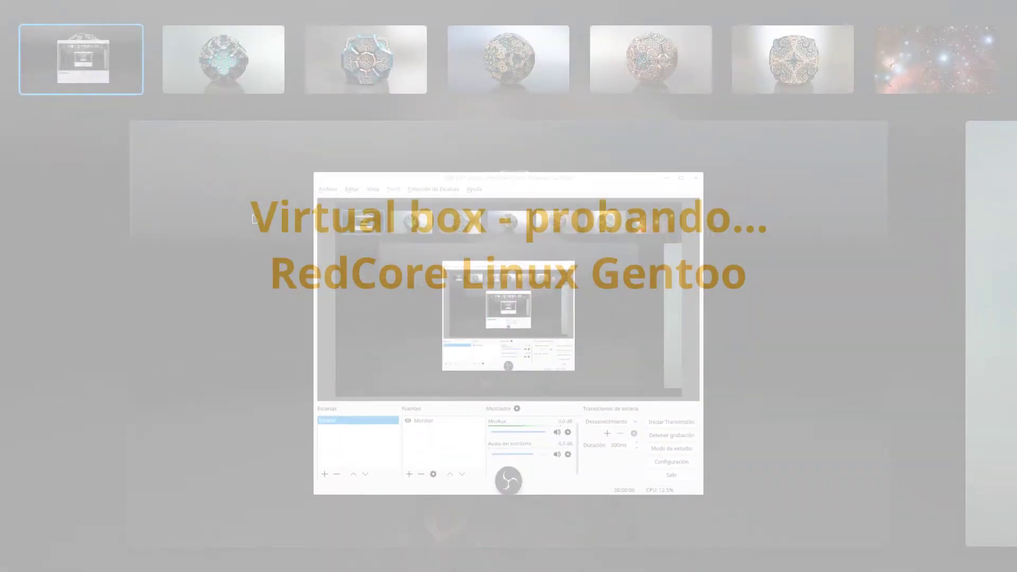
{"action": "left_click", "coordinate": [255, 63]}
{"action": "left_click", "coordinate": [371, 64]}
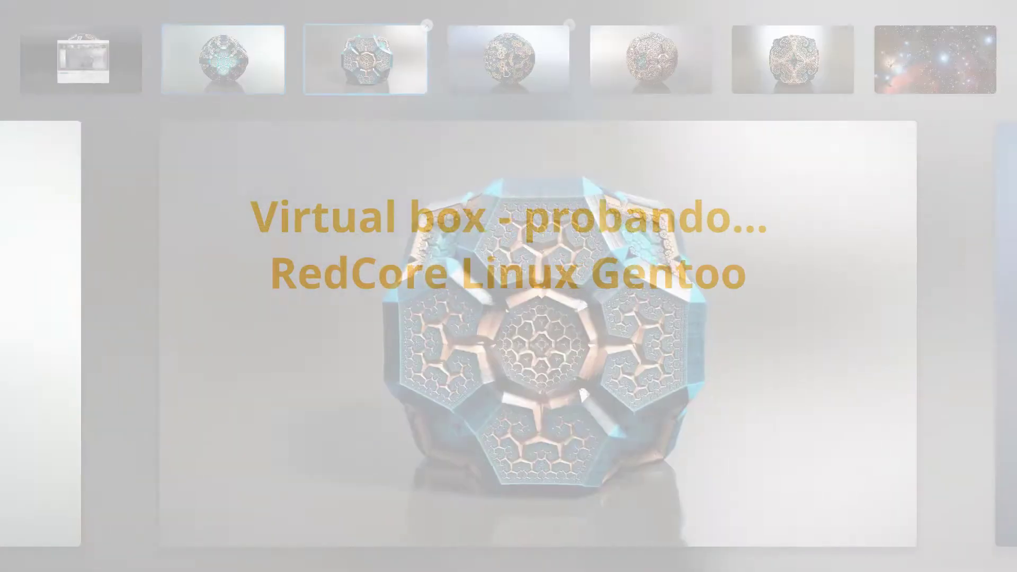
{"action": "left_click", "coordinate": [506, 66]}
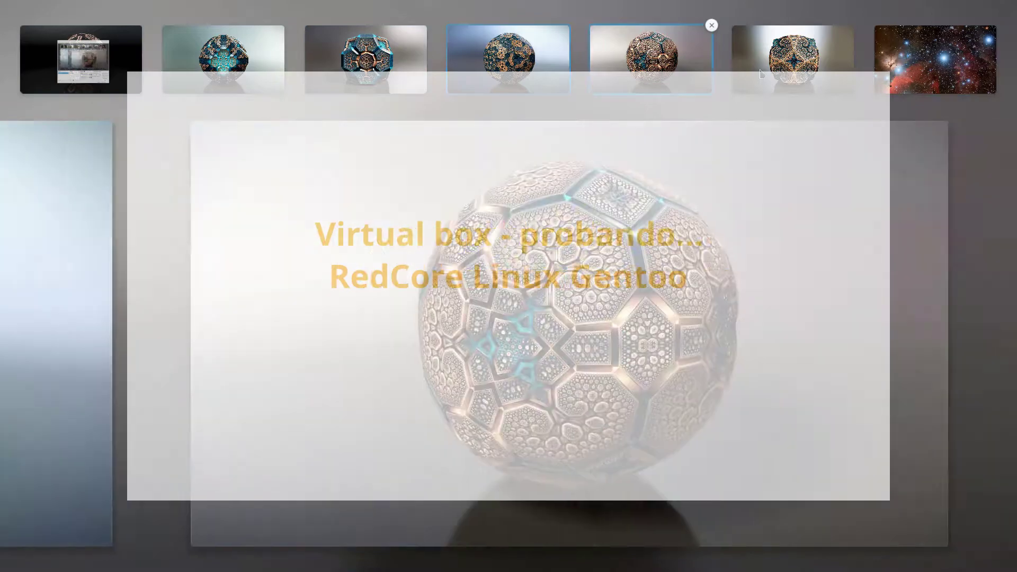
{"action": "left_click", "coordinate": [761, 74]}
{"action": "left_click", "coordinate": [931, 72]}
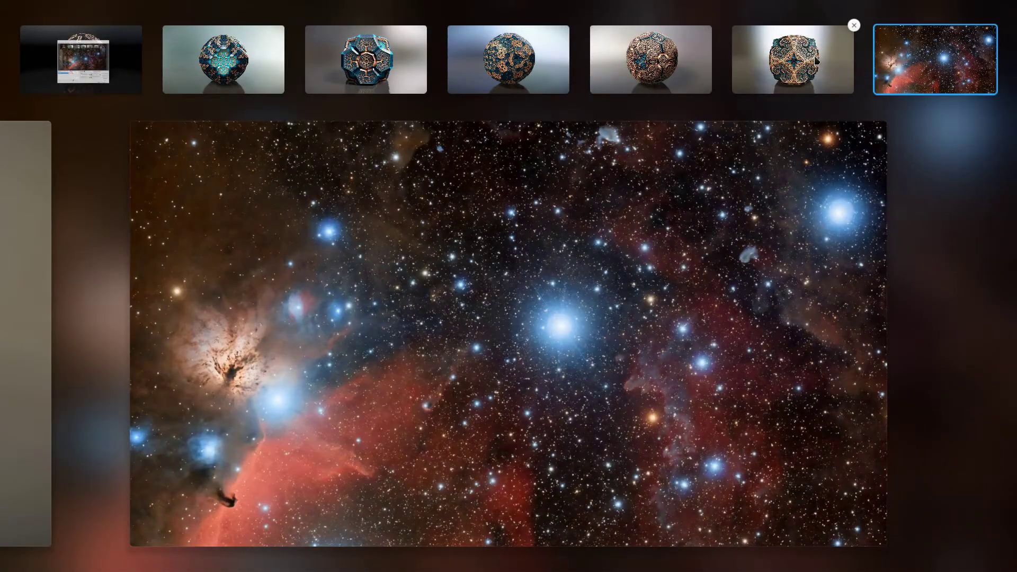
{"action": "left_click", "coordinate": [815, 61]}
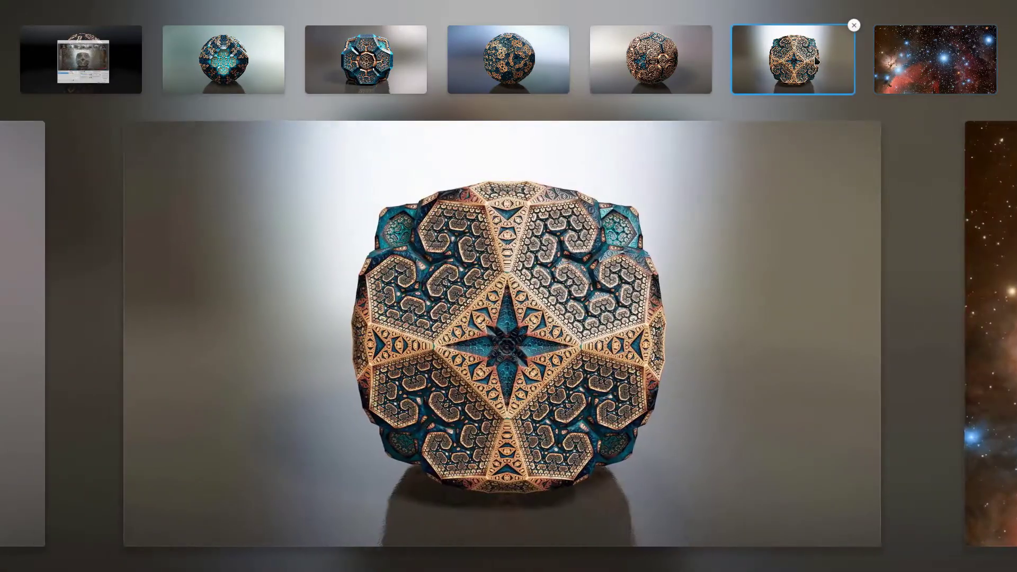
{"action": "left_click", "coordinate": [668, 69]}
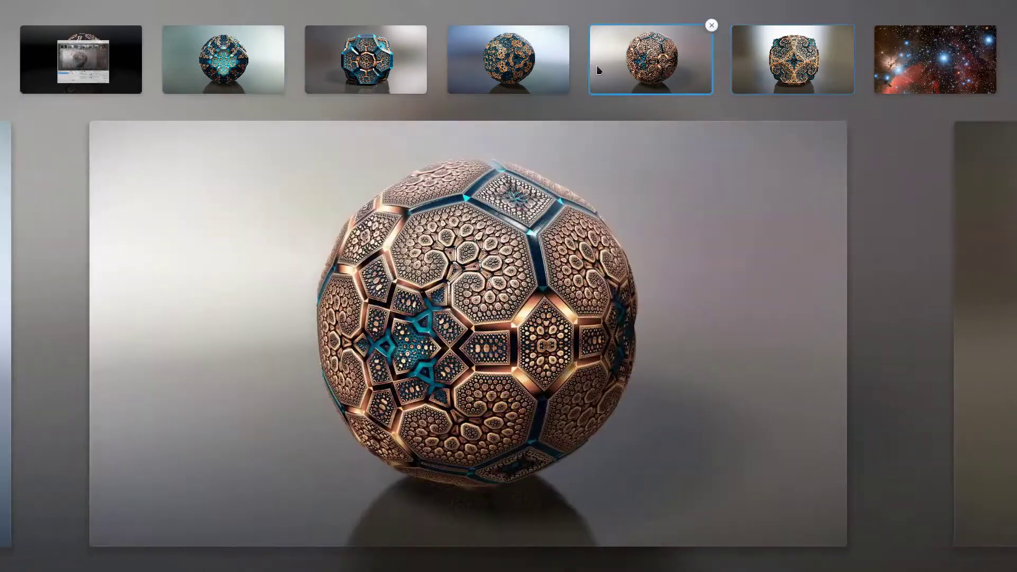
{"action": "left_click", "coordinate": [513, 80]}
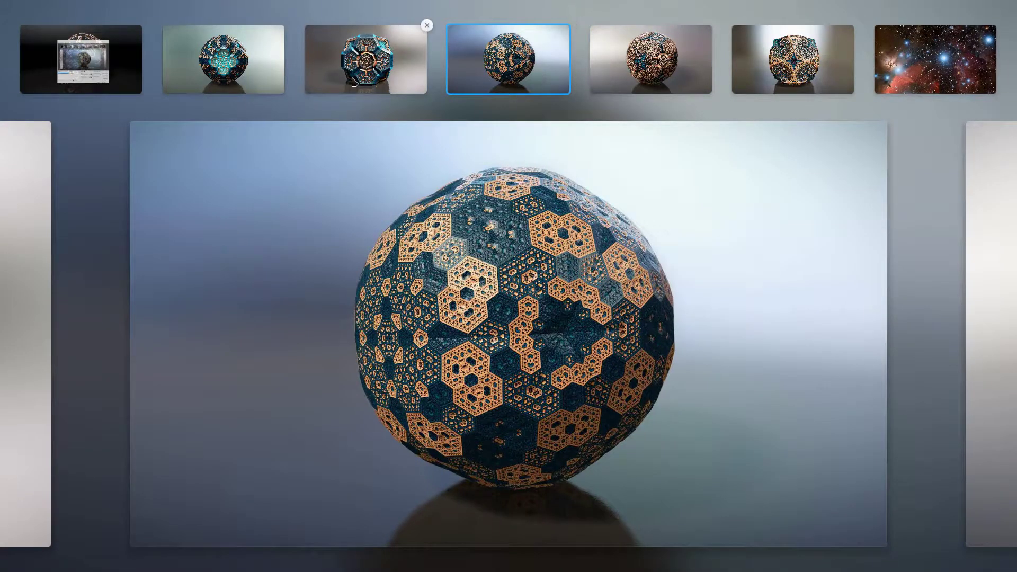
{"action": "left_click", "coordinate": [371, 77]}
{"action": "left_click", "coordinate": [175, 80]}
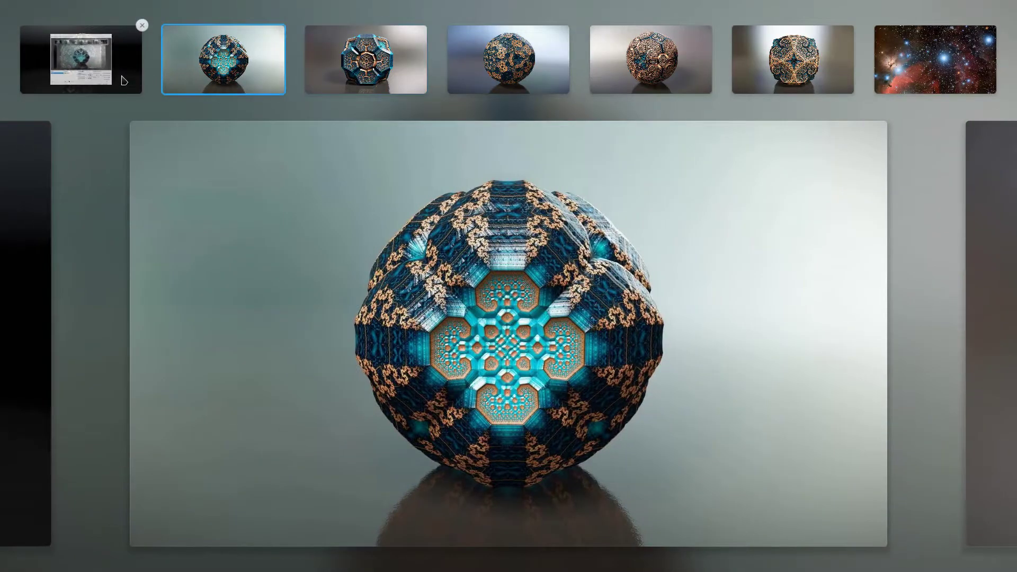
{"action": "left_click", "coordinate": [125, 79]}
{"action": "left_click", "coordinate": [296, 312]}
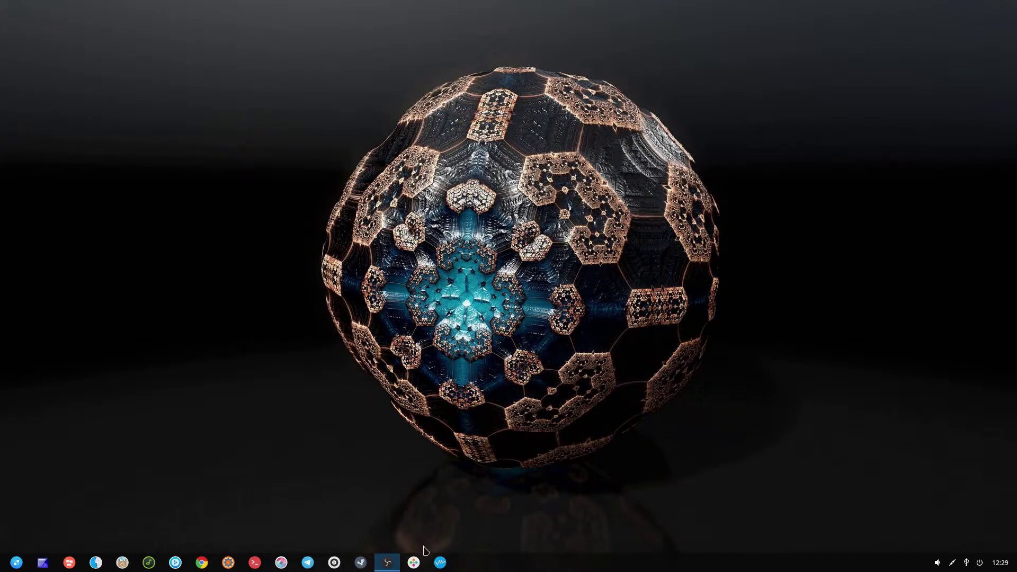
- Start a new VM named RedCore linux with type Linux and version Gentoo (64-bit)
{"action": "left_click", "coordinate": [440, 561]}
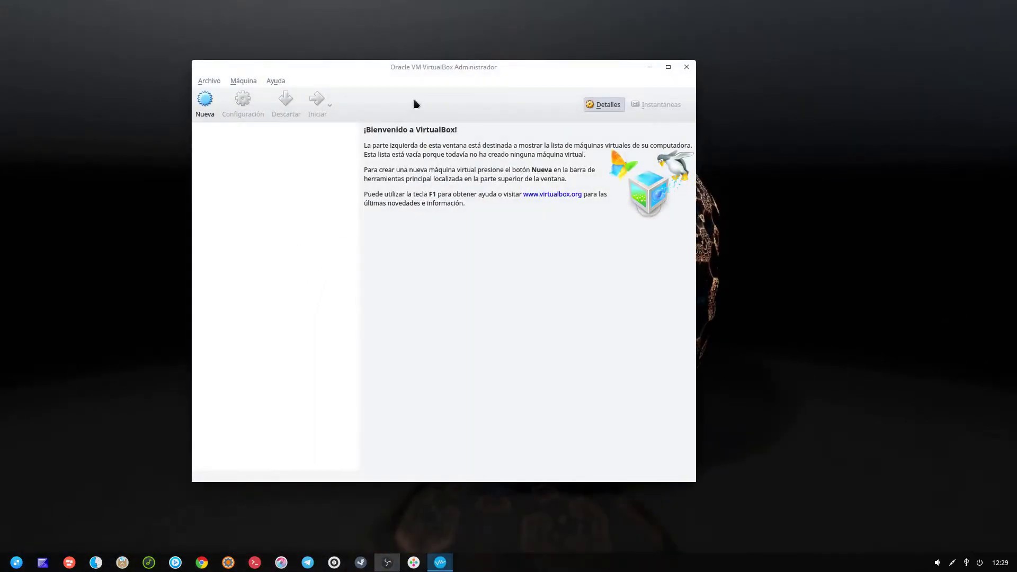
{"action": "left_click_drag", "start_coordinate": [422, 68], "coordinate": [445, 76]}
{"action": "left_click", "coordinate": [230, 109]}
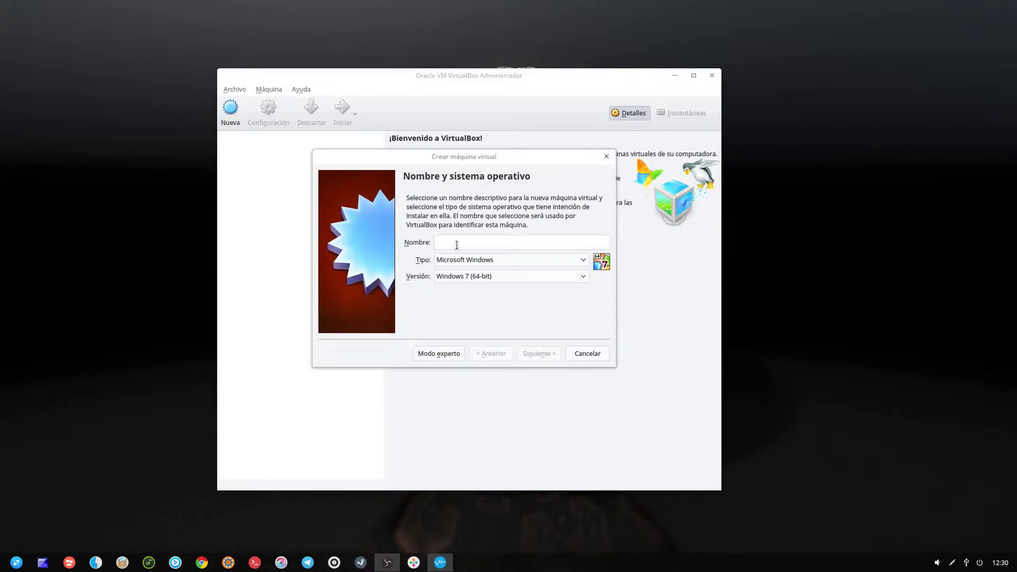
{"action": "type", "text": "Rec"}
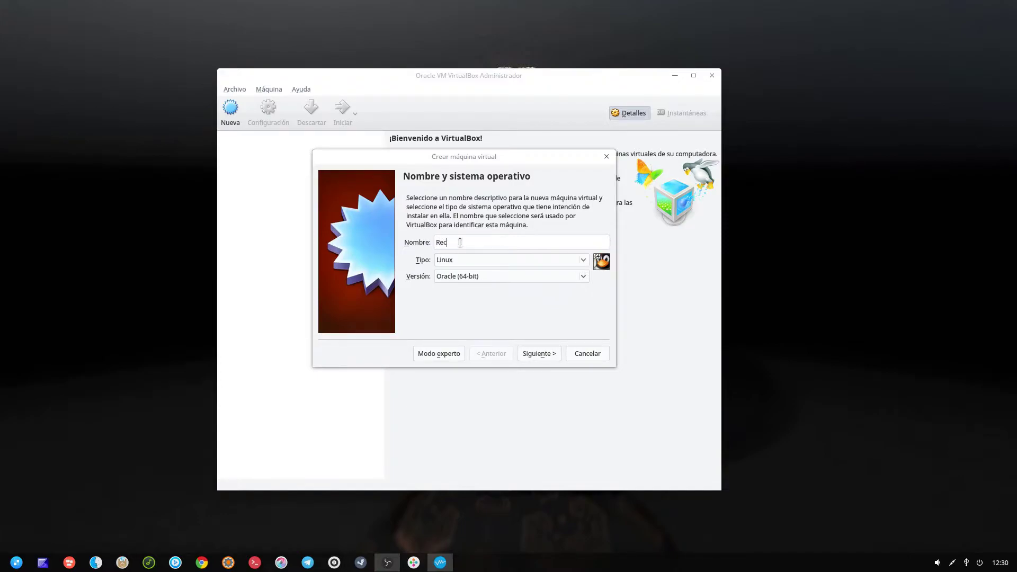
{"action": "type", "text": "oredCore linux"}
{"action": "left_click", "coordinate": [483, 278]}
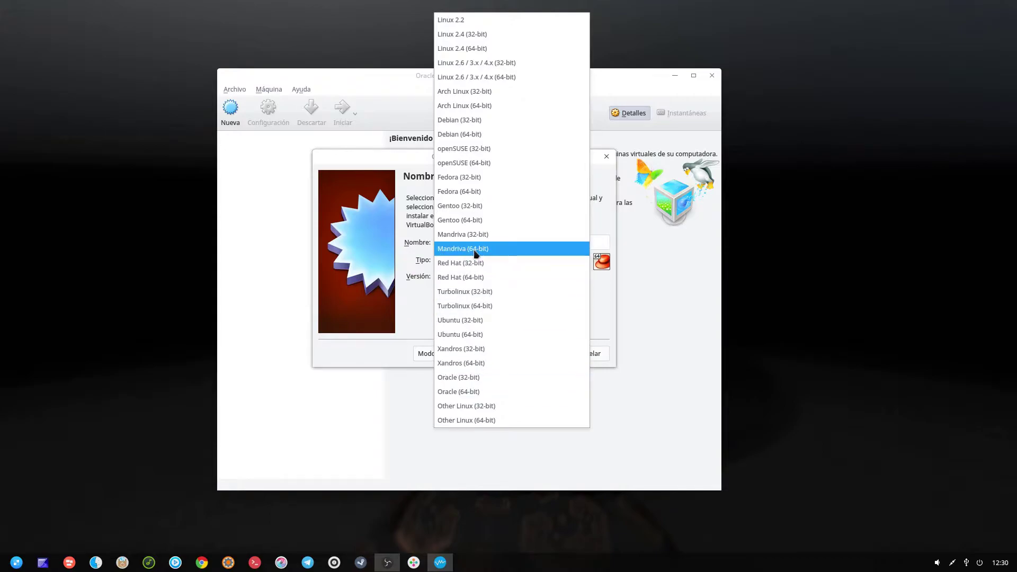
{"action": "left_click", "coordinate": [476, 220]}
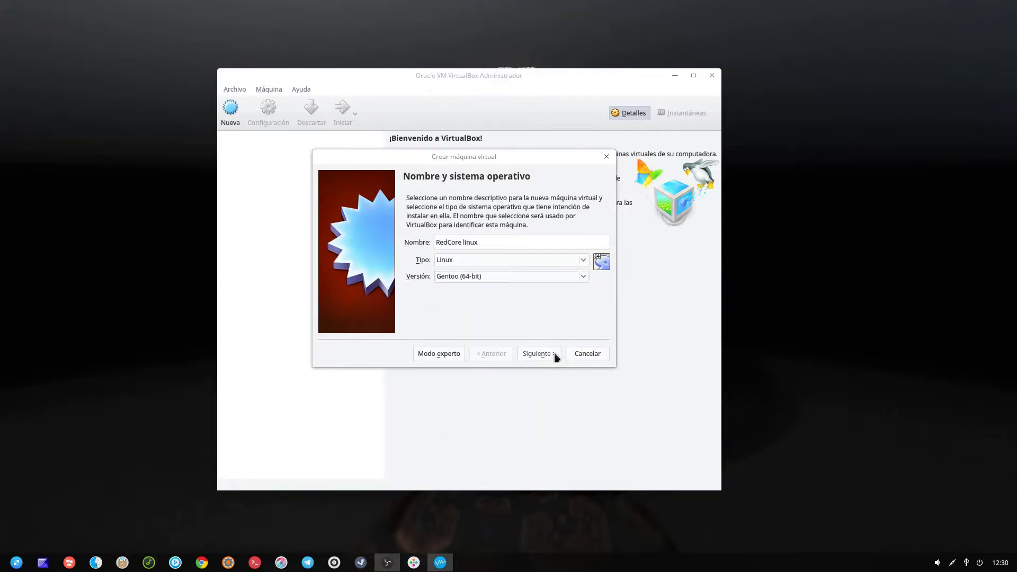
- Give the new VM 4096 MB of memory
{"action": "left_click", "coordinate": [537, 353]}
{"action": "left_click", "coordinate": [447, 240]}
{"action": "left_click", "coordinate": [447, 240]}
{"action": "left_click", "coordinate": [449, 242]}
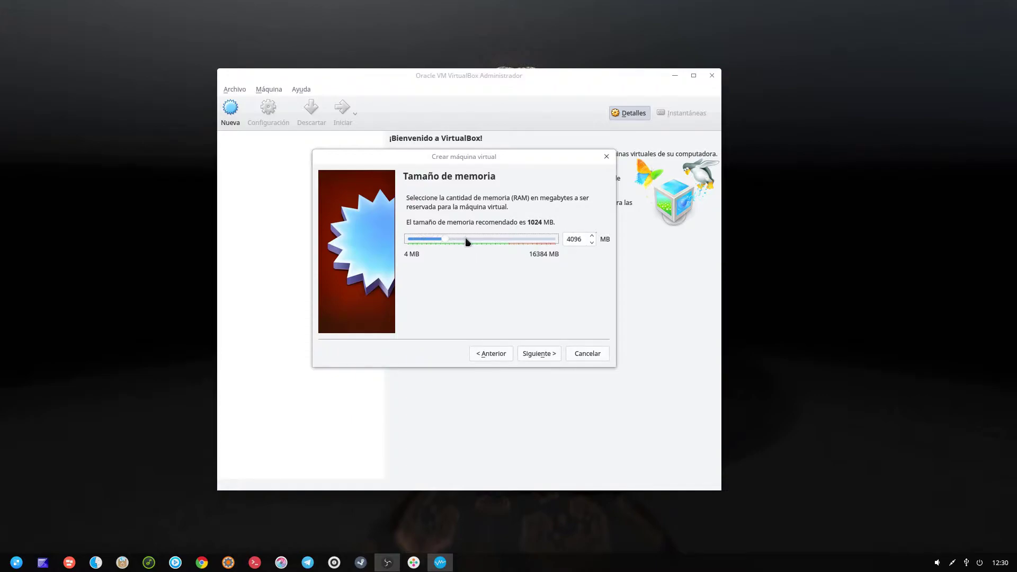
- Create a new 32,00 GB VDI virtual hard disk and finish the VM
{"action": "left_click", "coordinate": [546, 356]}
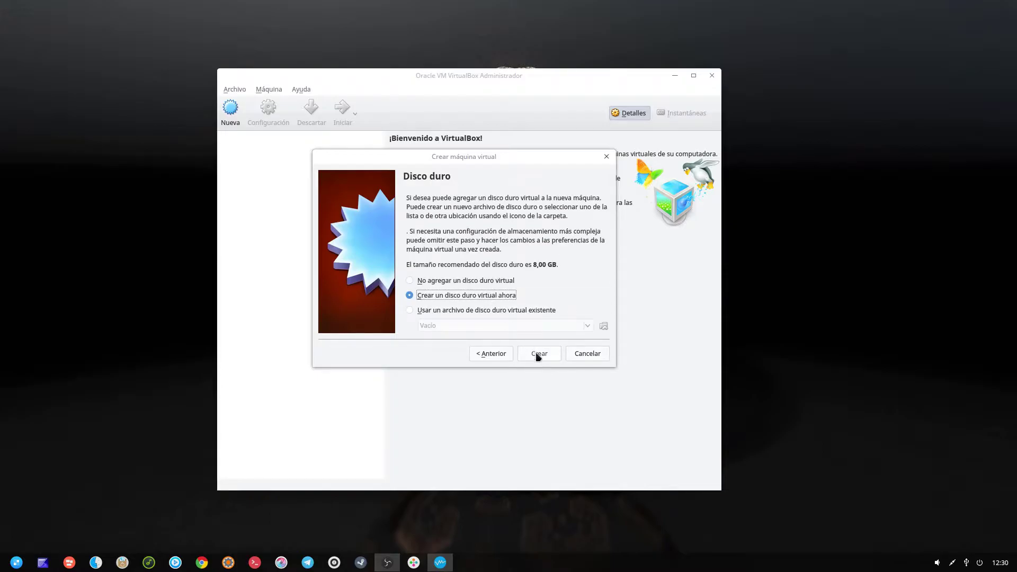
{"action": "left_click", "coordinate": [538, 354]}
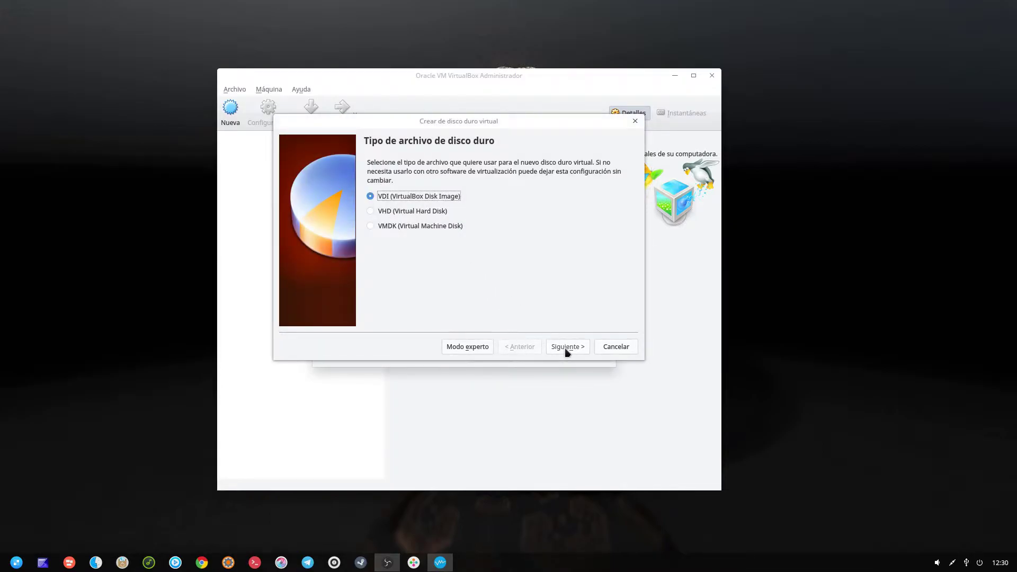
{"action": "left_click", "coordinate": [566, 349]}
{"action": "left_click", "coordinate": [570, 347]}
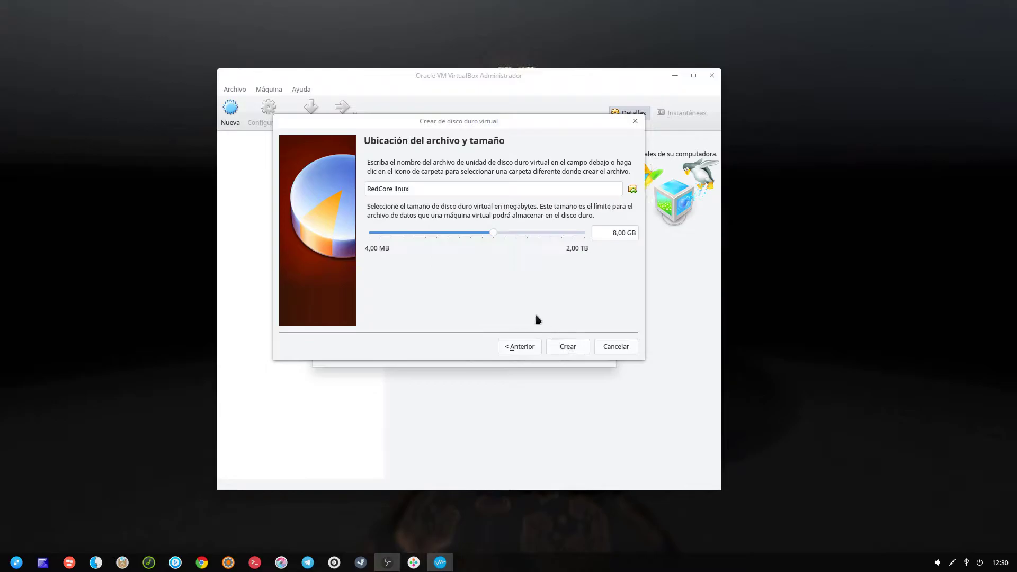
{"action": "left_click", "coordinate": [543, 237]}
{"action": "left_click", "coordinate": [543, 237]}
{"action": "left_click", "coordinate": [572, 347]}
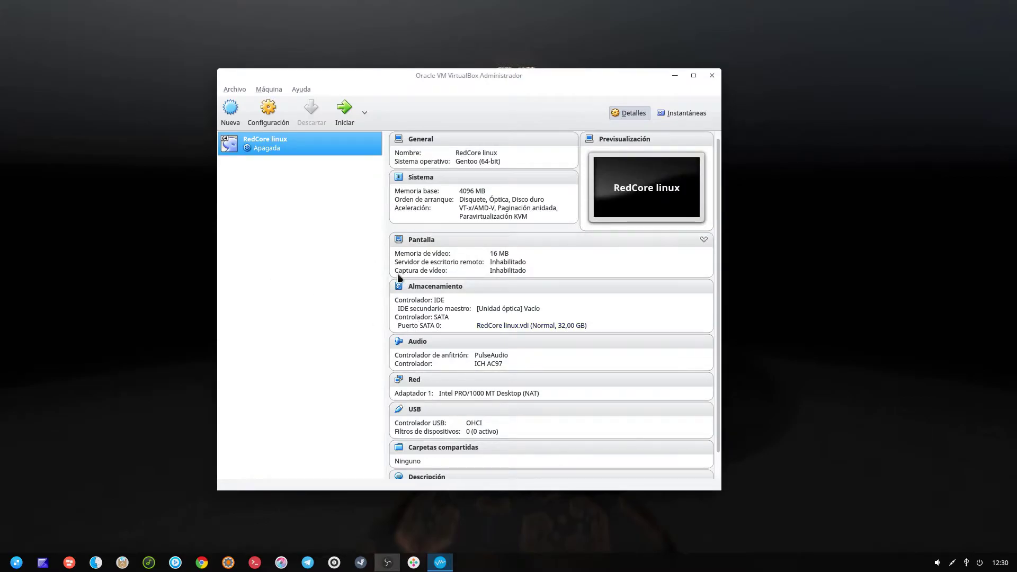
- In RedCore linux settings, set 128 MB video memory, enable 3D acceleration, assign 2 CPUs, and save
{"action": "left_click", "coordinate": [425, 240]}
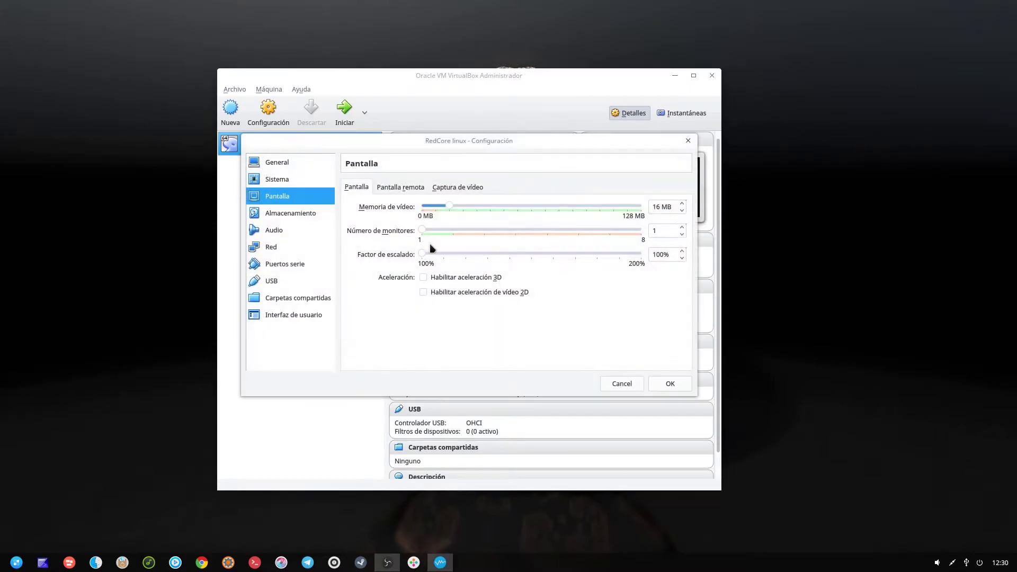
{"action": "left_click_drag", "start_coordinate": [449, 206], "coordinate": [648, 221]}
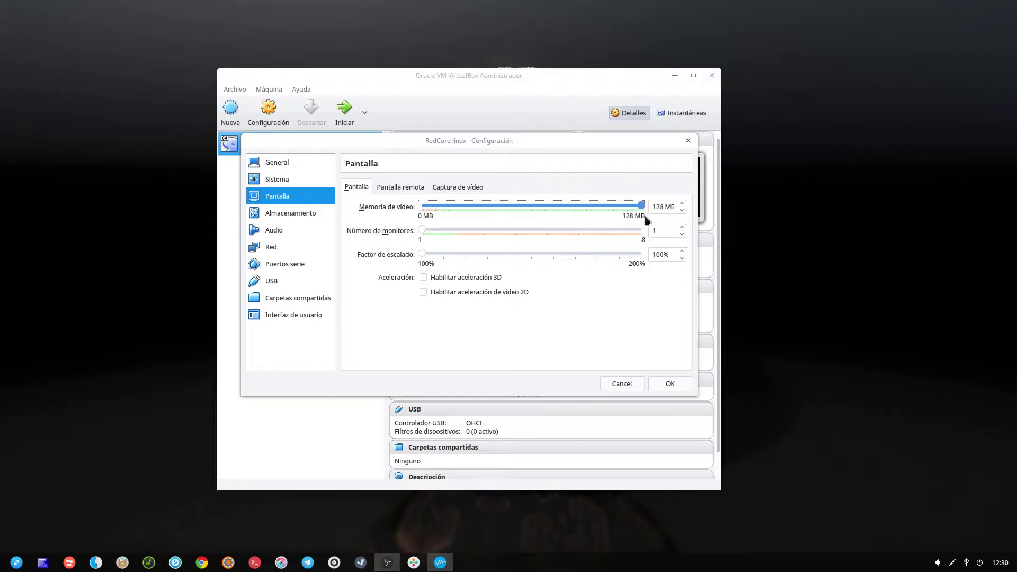
{"action": "left_click", "coordinate": [423, 278]}
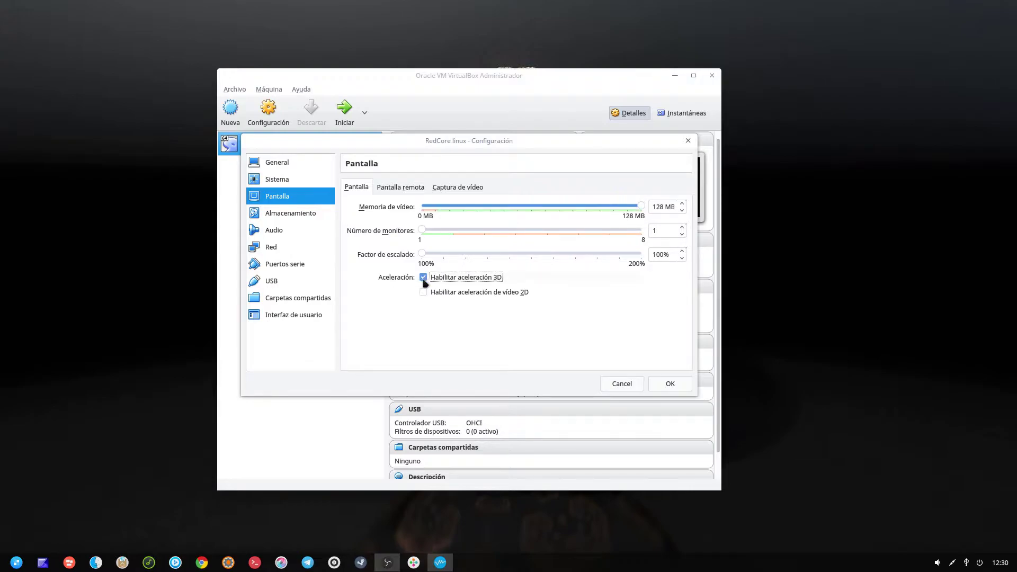
{"action": "left_click", "coordinate": [282, 180]}
{"action": "left_click", "coordinate": [400, 187]}
{"action": "left_click", "coordinate": [461, 208]}
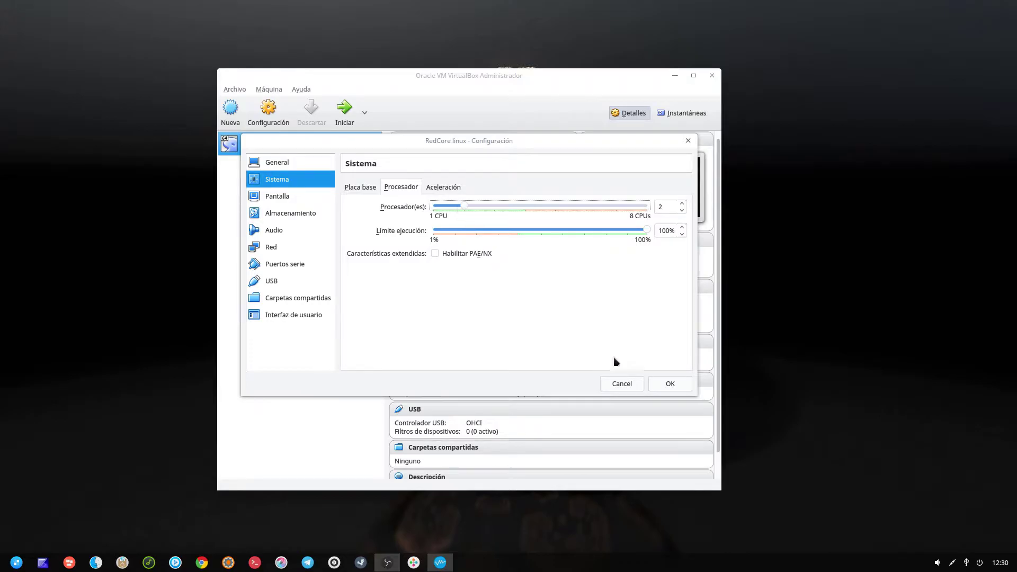
{"action": "left_click", "coordinate": [667, 383]}
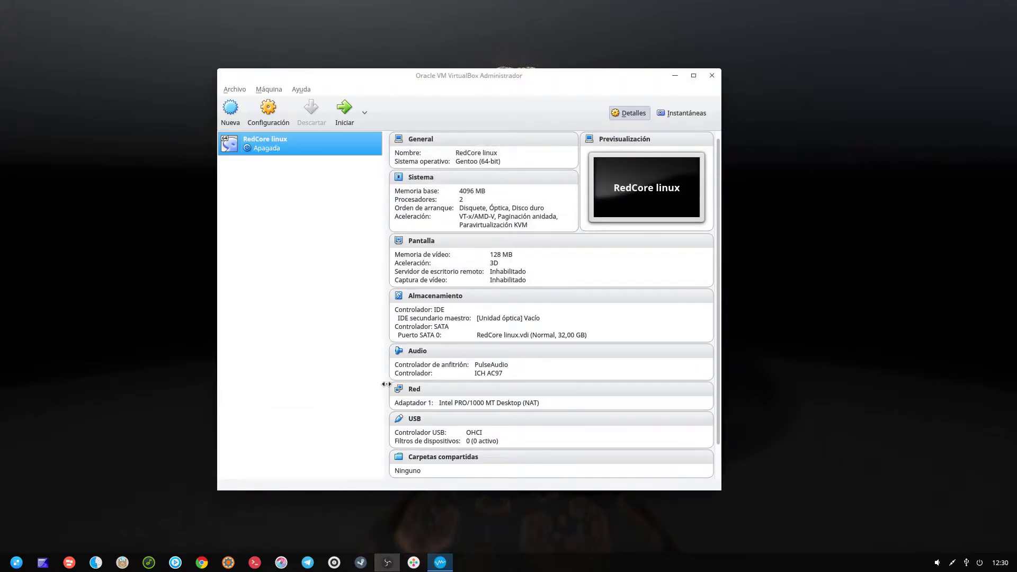
- Load Redcore.Linux.1708.LXQT.amd64.iso into the empty optical drive and boot the VM
{"action": "left_click", "coordinate": [424, 296]}
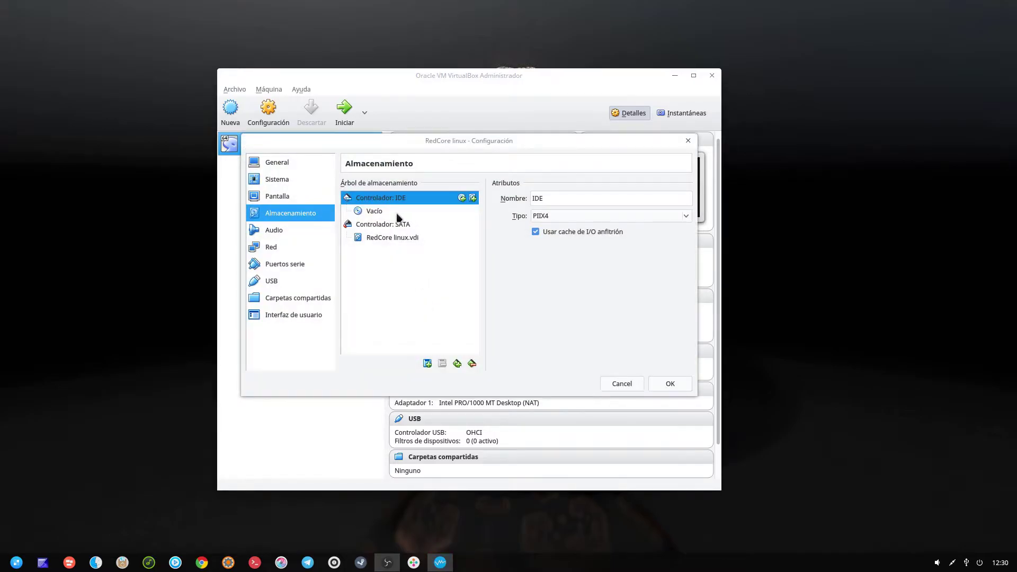
{"action": "left_click", "coordinate": [397, 211]}
{"action": "left_click", "coordinate": [683, 197]}
{"action": "left_click", "coordinate": [691, 199]}
{"action": "left_click", "coordinate": [423, 253]}
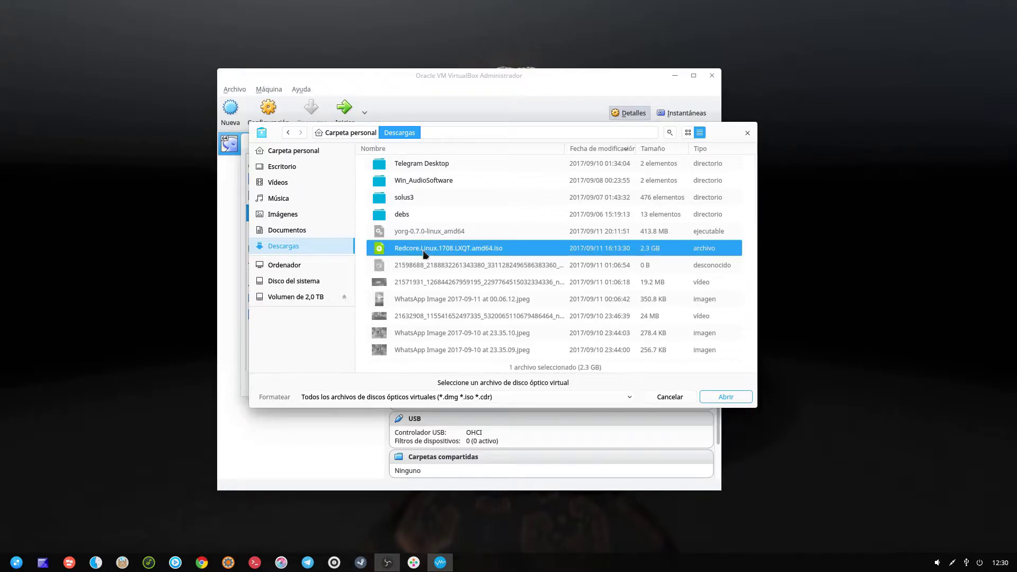
{"action": "left_click", "coordinate": [710, 401]}
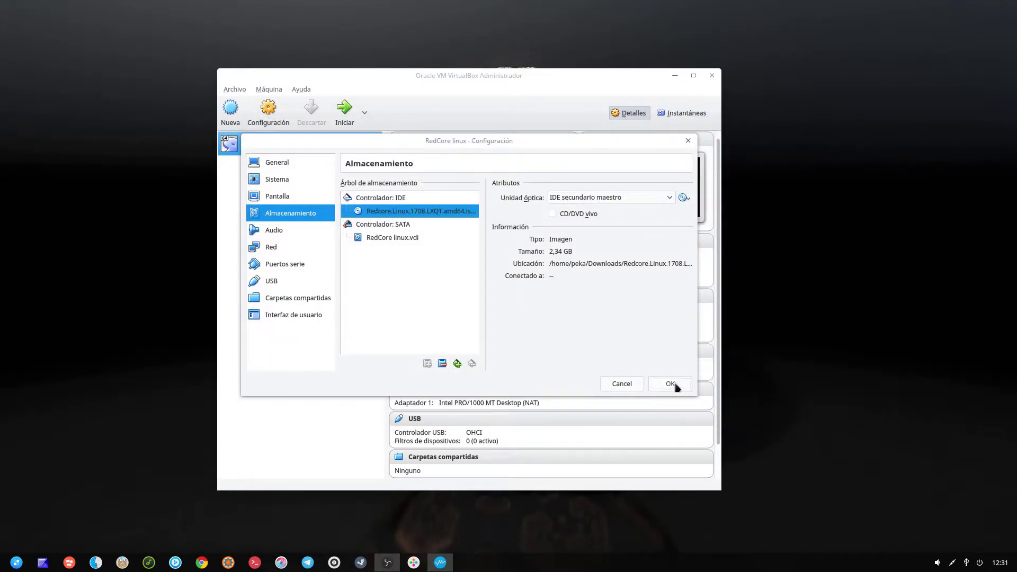
{"action": "left_click", "coordinate": [670, 383]}
{"action": "left_click", "coordinate": [345, 110]}
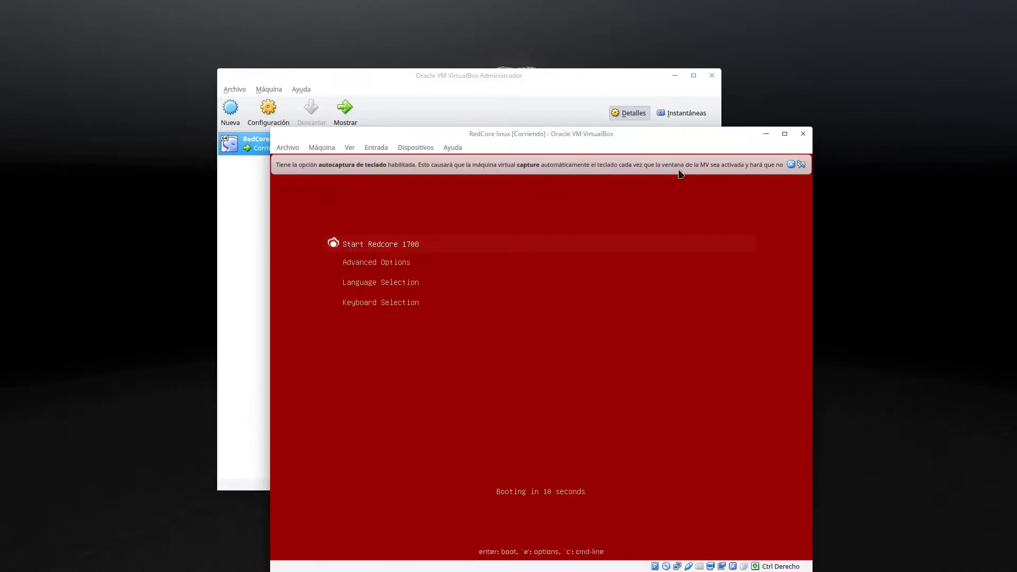
- Dismiss the auto-capture notice and browse the Advanced Options and Language boot menus
{"action": "left_click", "coordinate": [790, 165]}
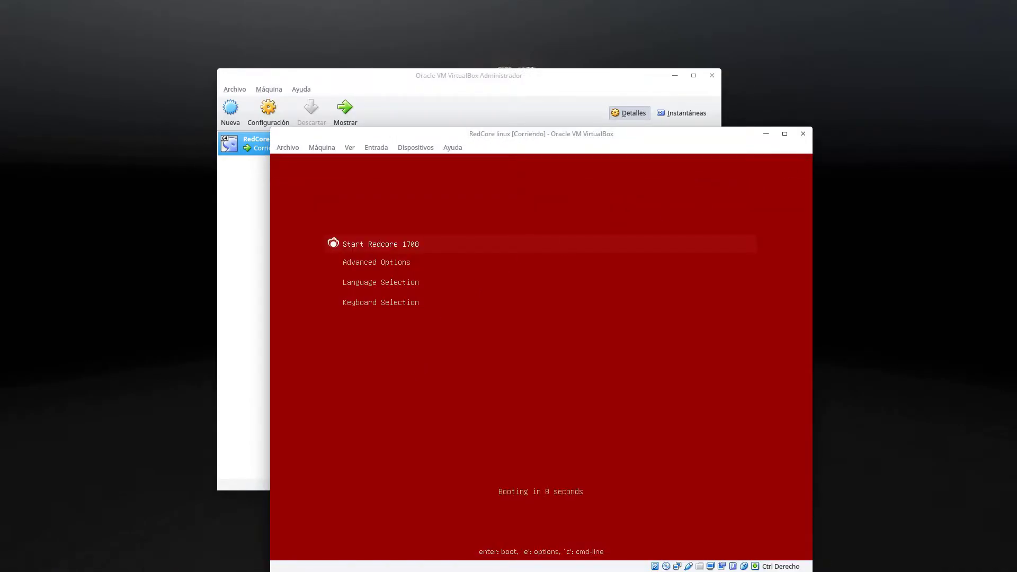
{"action": "key", "text": "Down"}
{"action": "key", "text": "Return"}
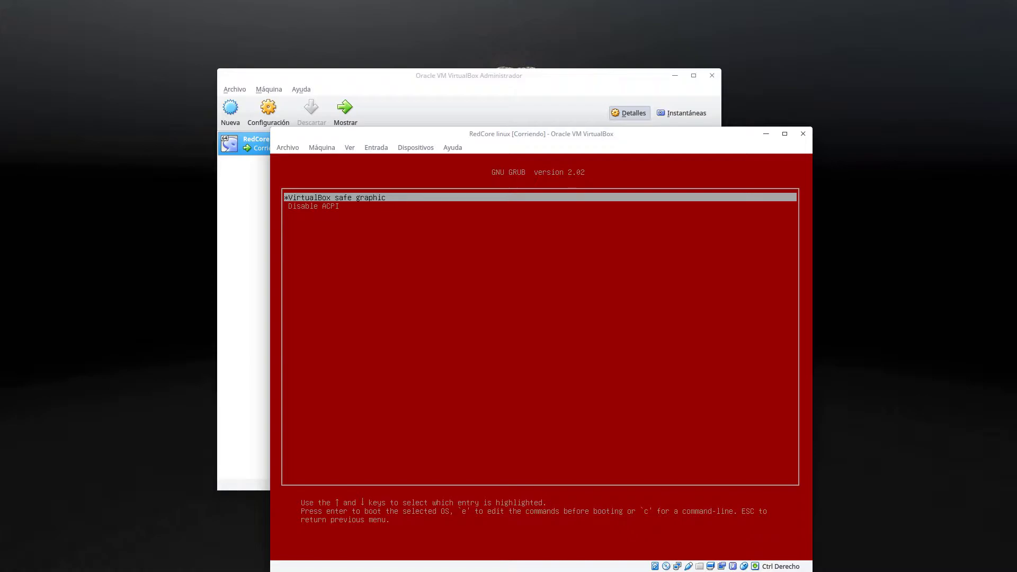
{"action": "key", "text": "Escape"}
{"action": "key", "text": "Down"}
{"action": "key", "text": "Return"}
{"action": "key", "text": "Escape"}
{"action": "key", "text": "Down"}
{"action": "key", "text": "Down"}
{"action": "key", "text": "Return"}
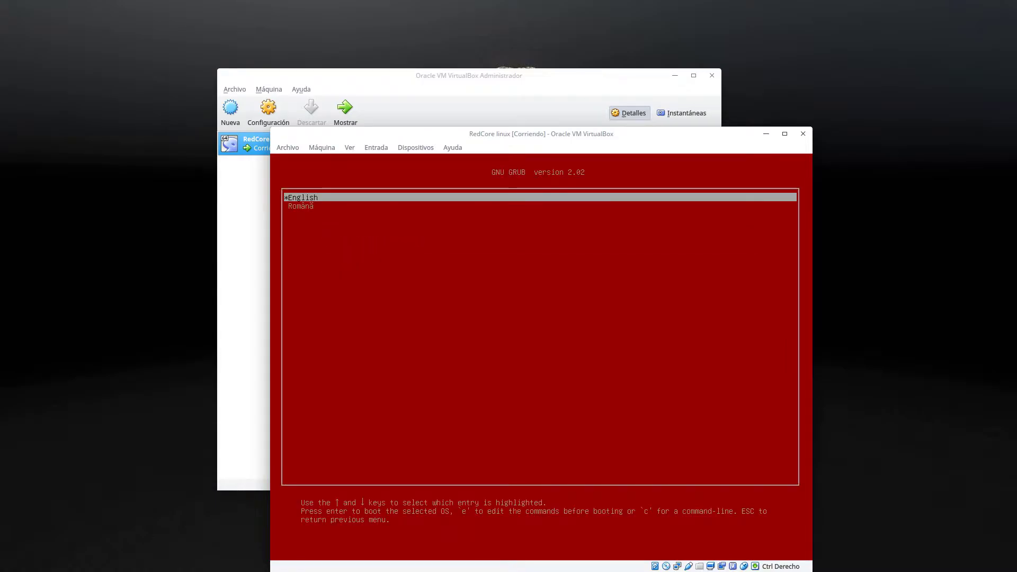
- Select the English UK keyboard layout and start booting Redcore 1708
{"action": "key", "text": "Escape"}
{"action": "key", "text": "Down"}
{"action": "key", "text": "Down"}
{"action": "key", "text": "Down"}
{"action": "key", "text": "Return"}
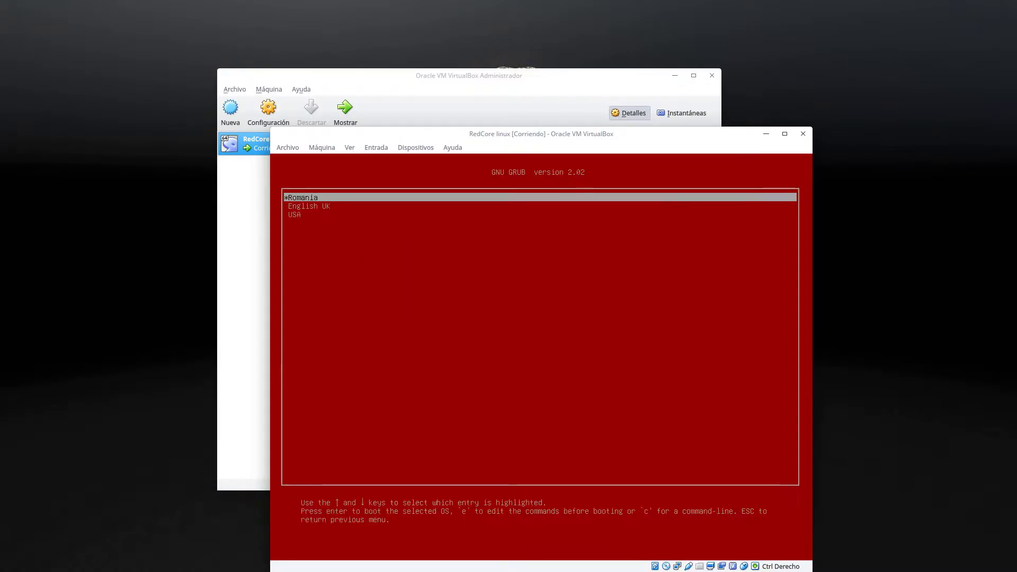
{"action": "key", "text": "Down"}
{"action": "key", "text": "Return"}
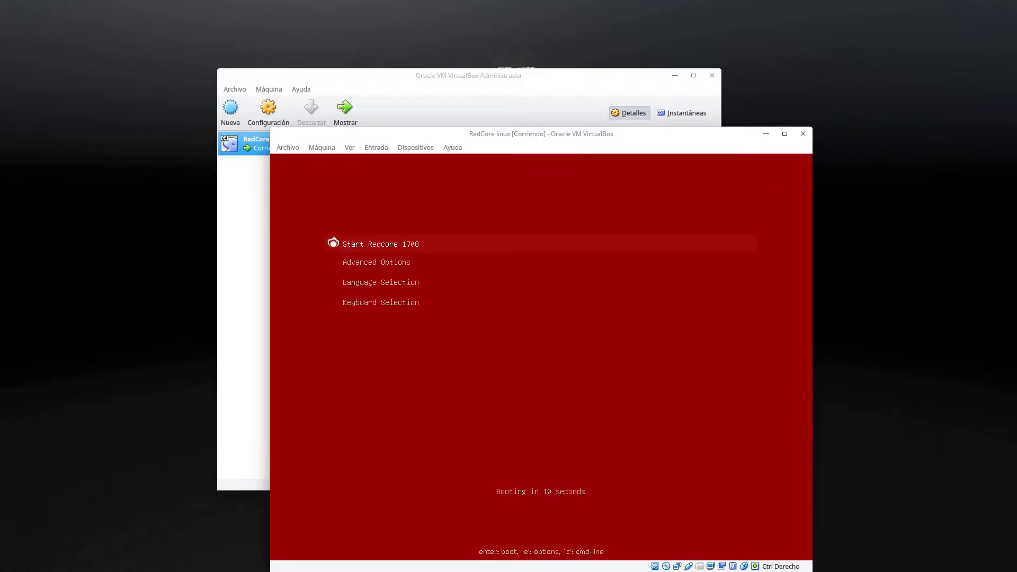
{"action": "key", "text": "Down"}
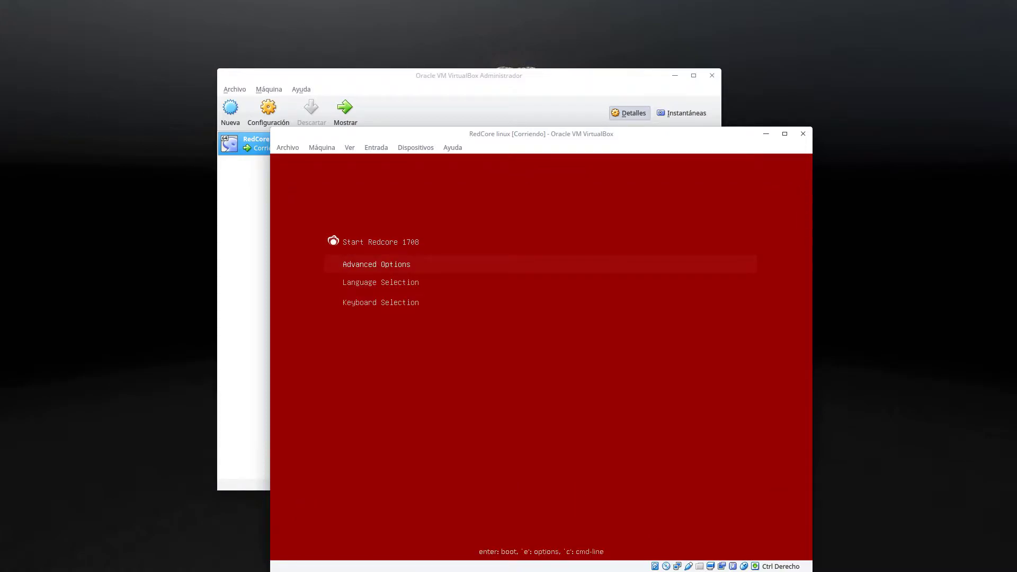
{"action": "key", "text": "Return"}
{"action": "key", "text": "Escape"}
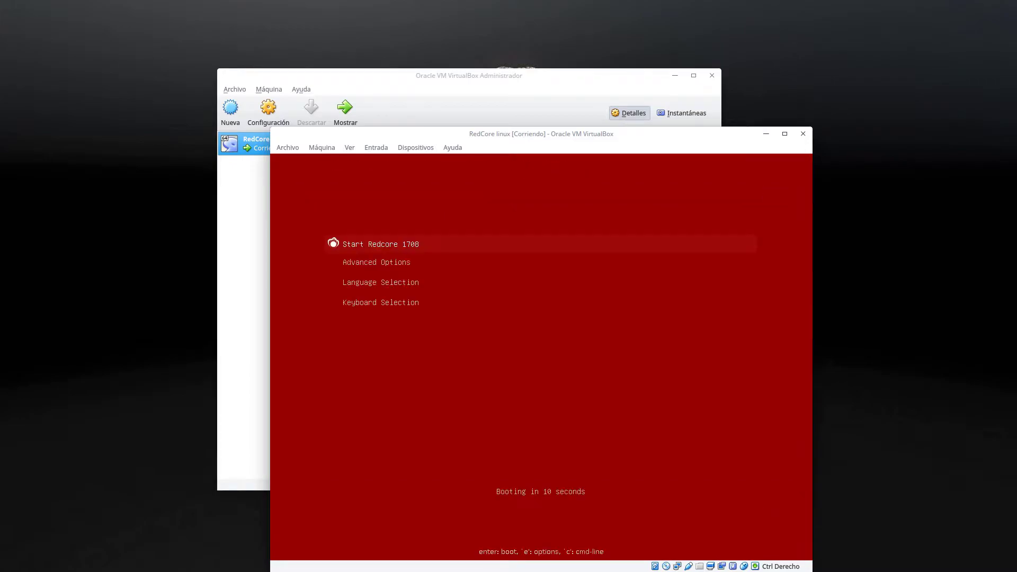
{"action": "key", "text": "Return"}
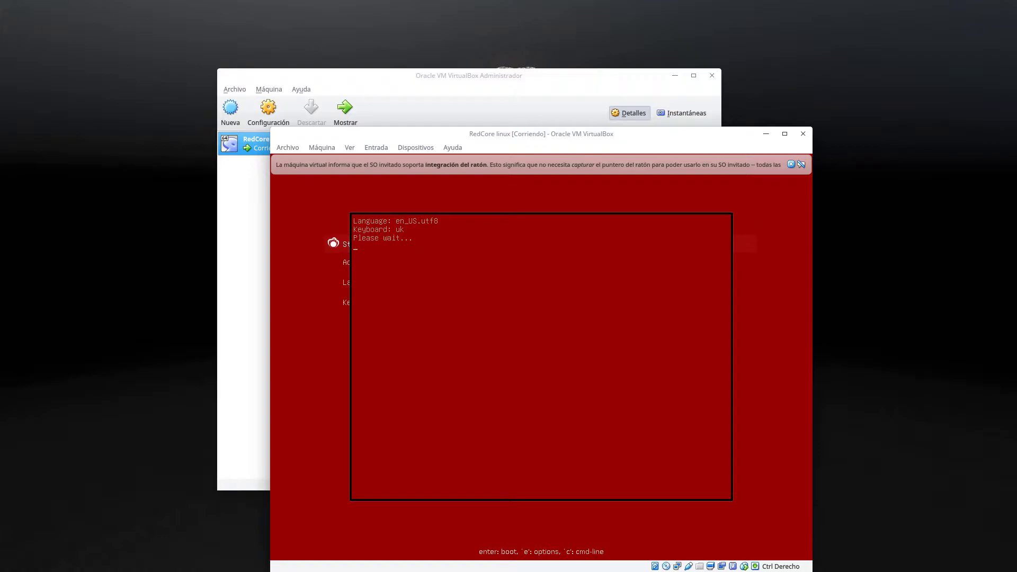
- Close the mouse-integration notice bar while the guest boots to its login screen
{"action": "left_click", "coordinate": [791, 164]}
{"action": "left_click", "coordinate": [791, 164]}
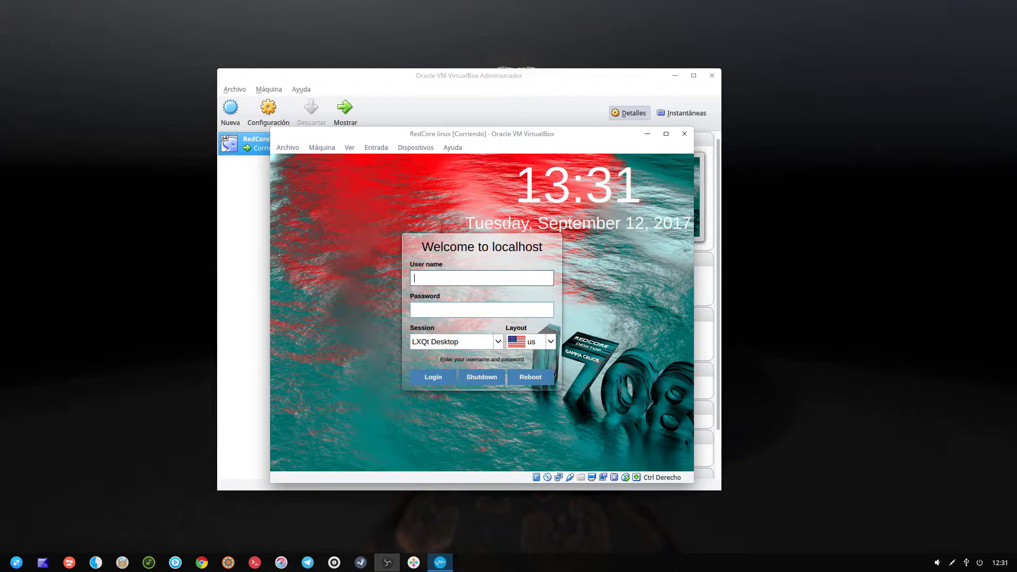
- Log in with the user name and password, then close the no-battery and power-management notices
{"action": "type", "text": "dcore"}
{"action": "left_click", "coordinate": [482, 310]}
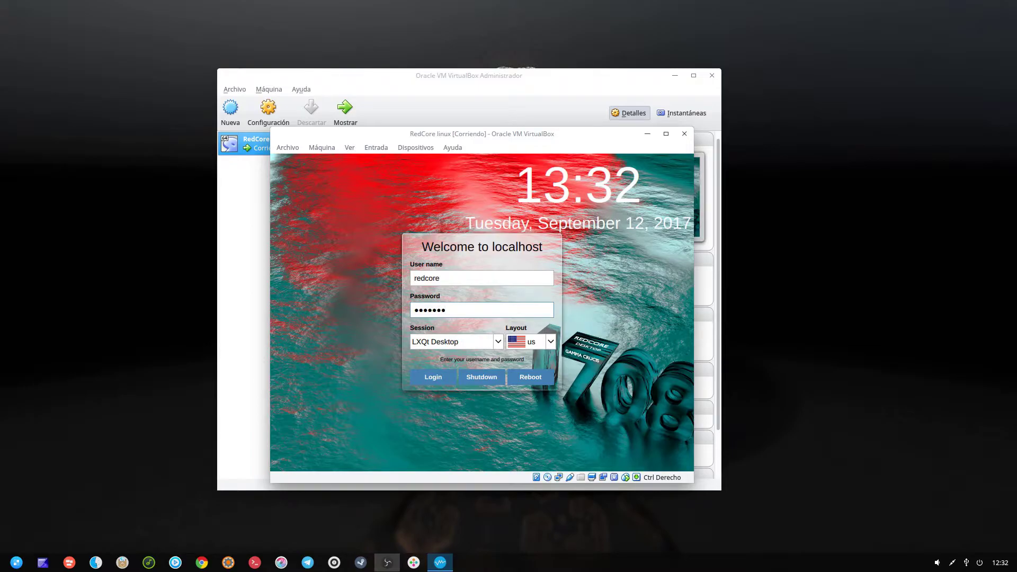
{"action": "type", "text": "redcore"}
{"action": "left_click", "coordinate": [431, 376]}
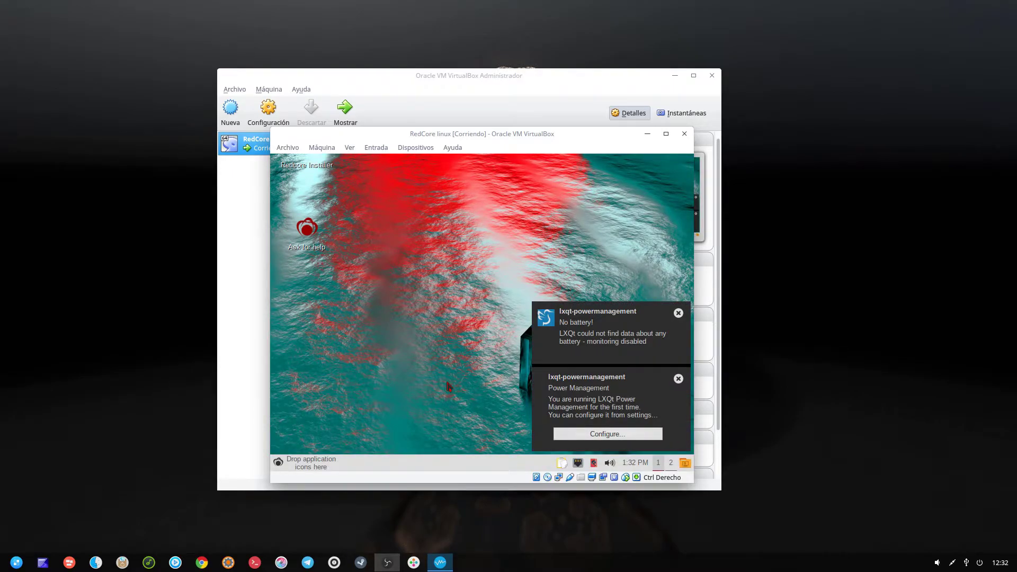
{"action": "left_click", "coordinate": [679, 314]}
{"action": "left_click", "coordinate": [679, 377]}
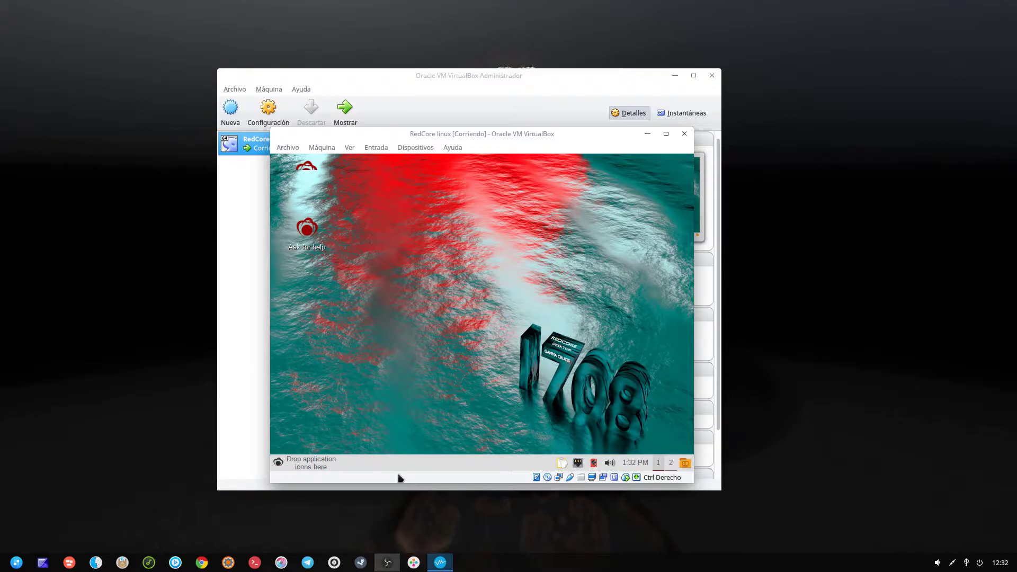
{"action": "left_click", "coordinate": [279, 467]}
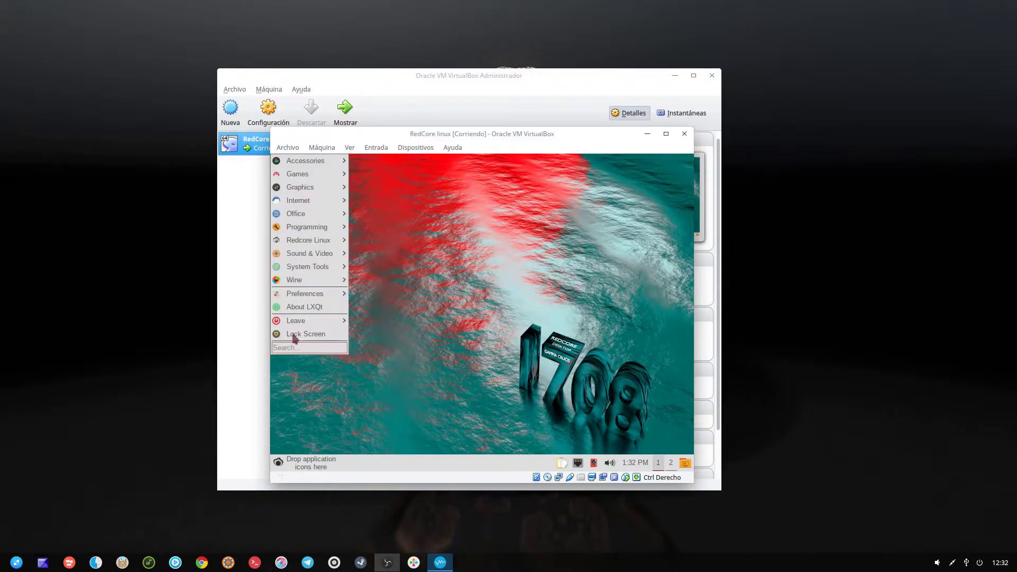
{"action": "mouse_move", "coordinate": [308, 200]}
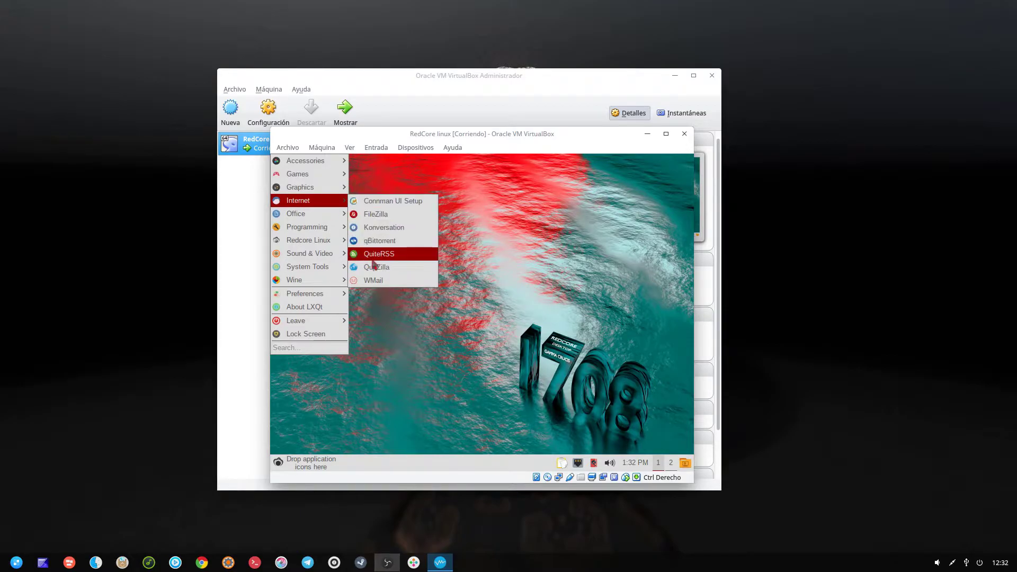
{"action": "left_click", "coordinate": [300, 468]}
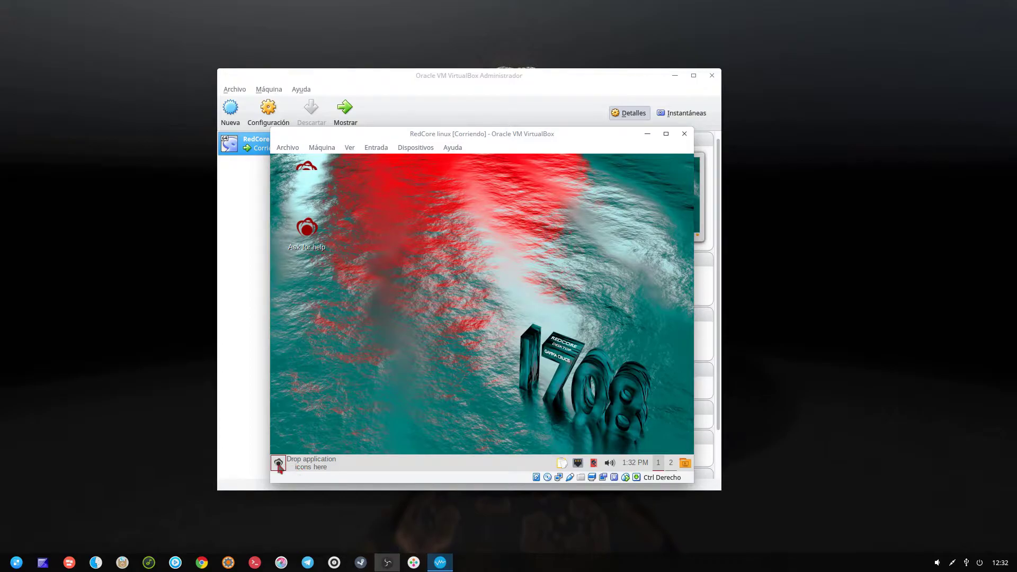
{"action": "left_click", "coordinate": [278, 462]}
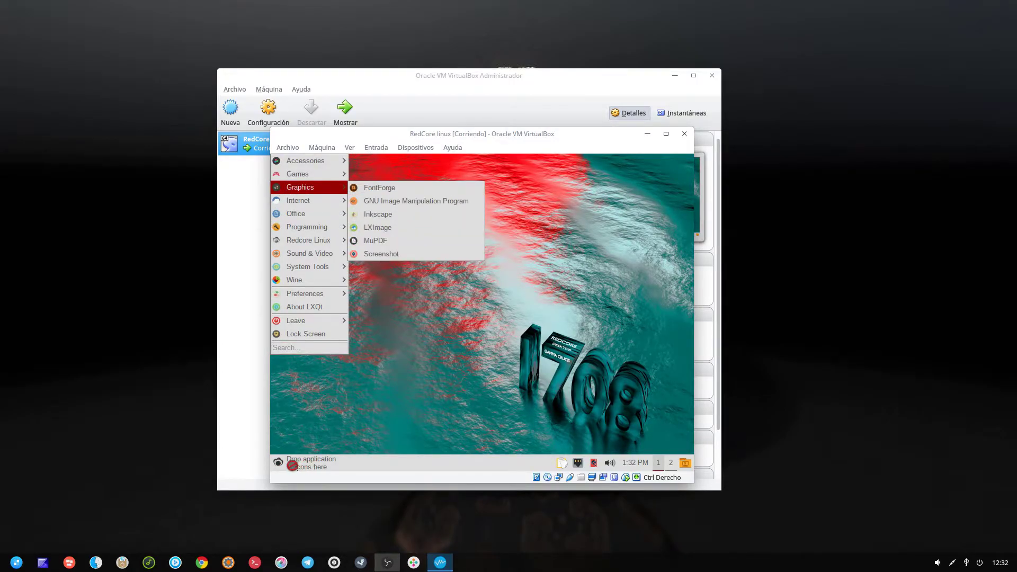
{"action": "left_click", "coordinate": [327, 469]}
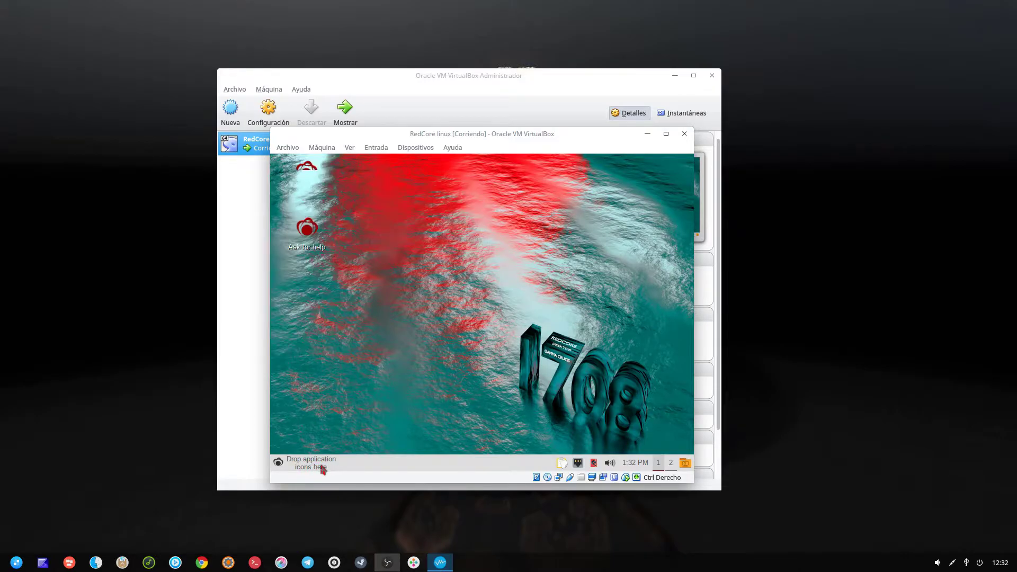
{"action": "left_click", "coordinate": [278, 463]}
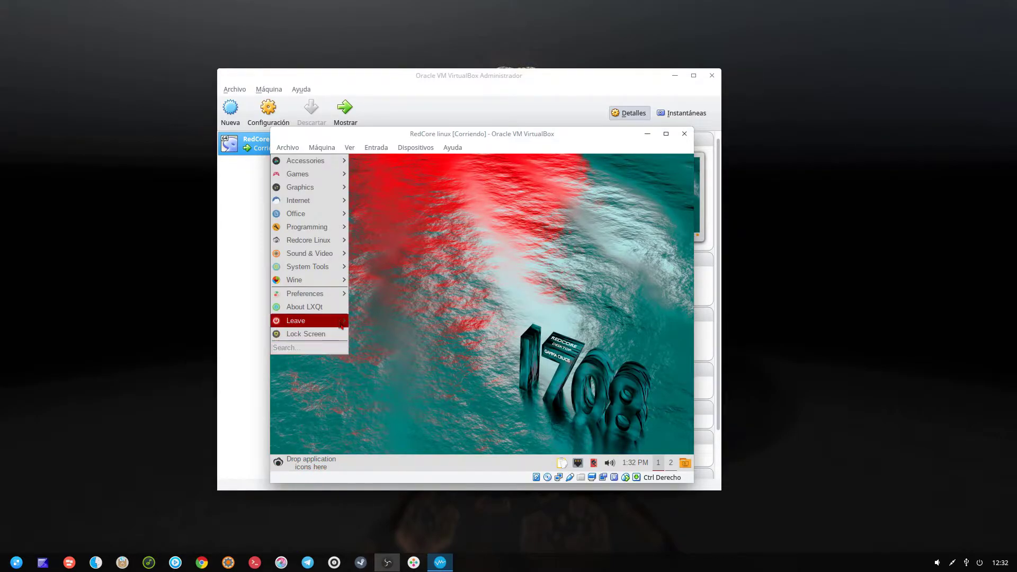
{"action": "mouse_move", "coordinate": [312, 293]}
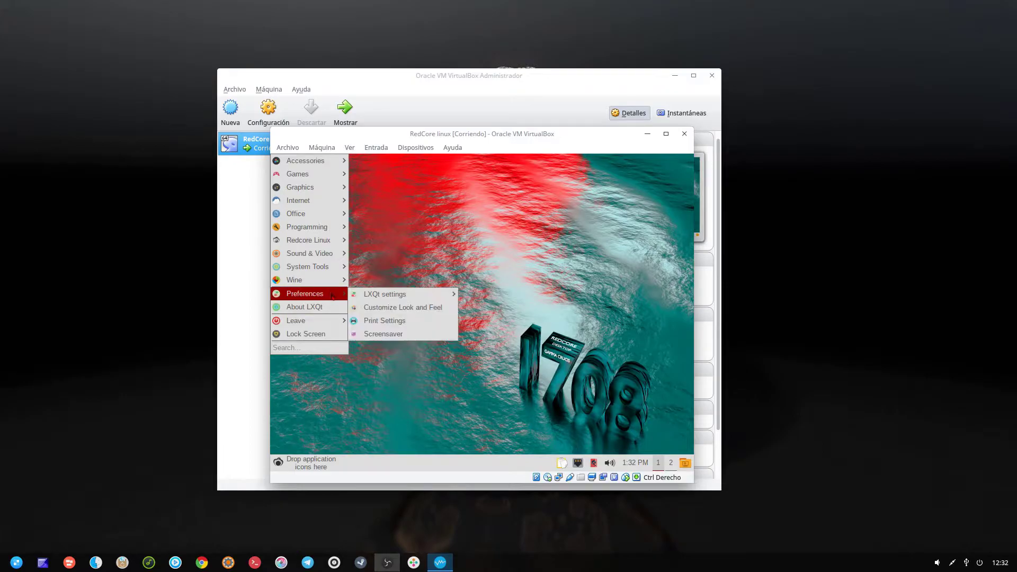
{"action": "mouse_move", "coordinate": [402, 295]}
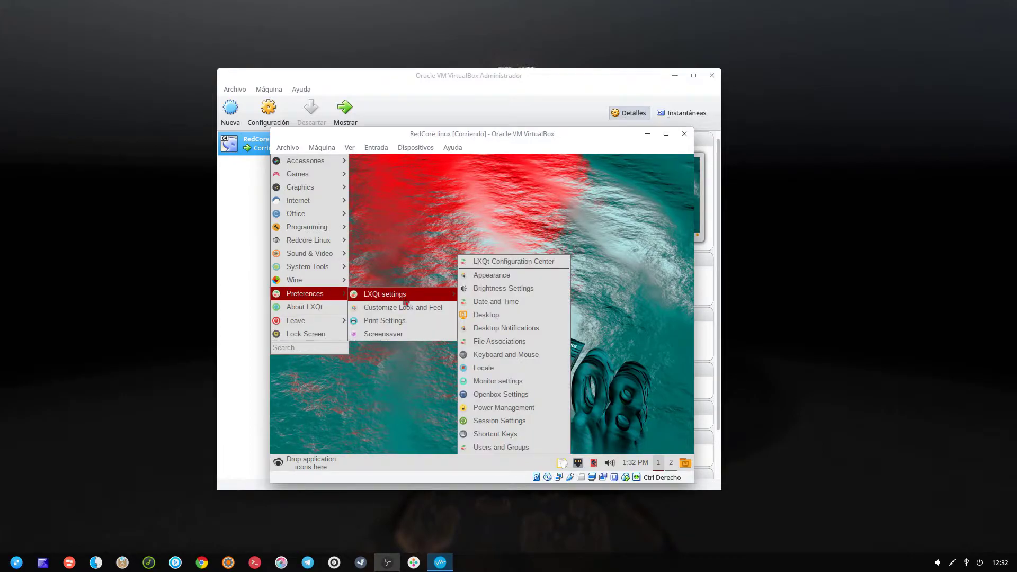
{"action": "left_click", "coordinate": [492, 261]}
- Launch the Redcore Linux installer from its desktop icon, authorising with the root password
{"action": "double_click", "coordinate": [307, 169]}
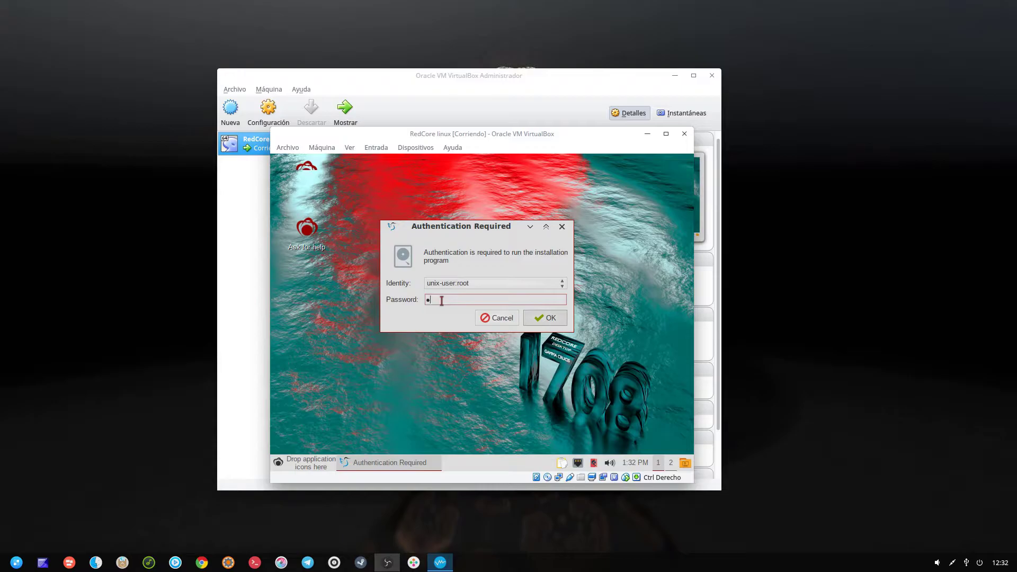
{"action": "key", "text": "Return"}
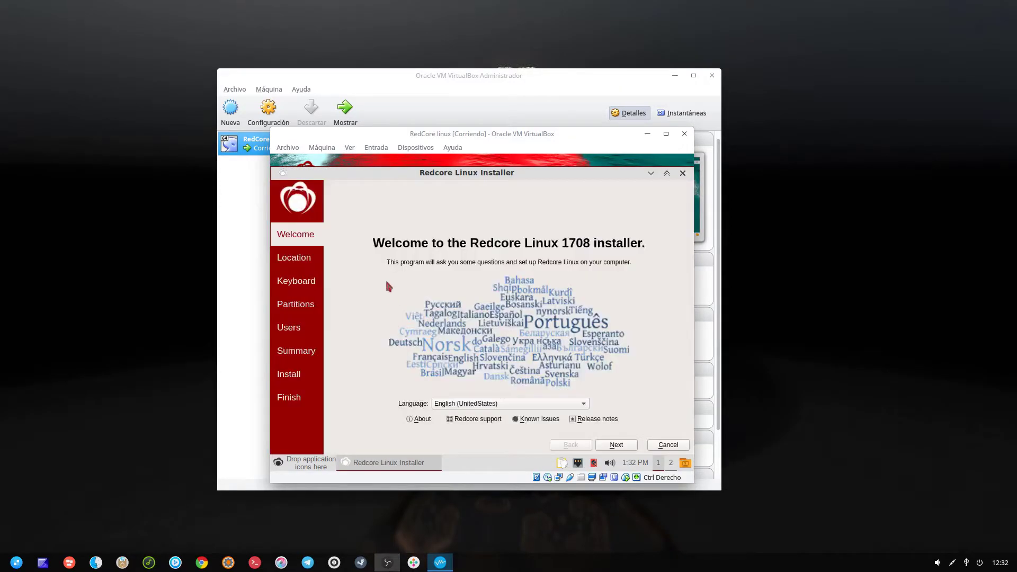
- Set the guest screen resolution to 1920x1080 in the LXQt Configuration Center monitor settings
{"action": "left_click", "coordinate": [278, 462]}
{"action": "mouse_move", "coordinate": [311, 295]}
{"action": "mouse_move", "coordinate": [419, 297]}
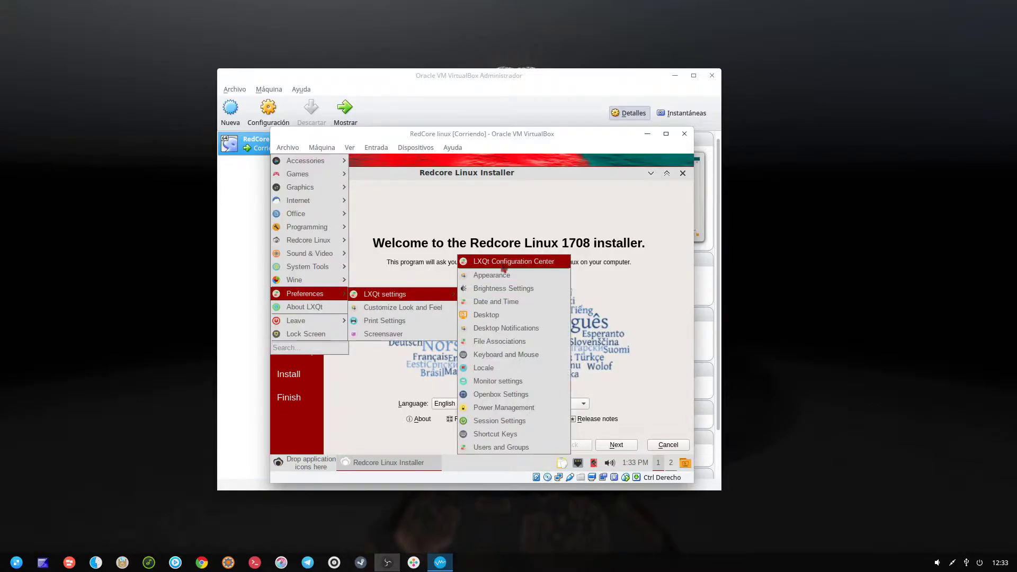
{"action": "left_click", "coordinate": [504, 267]}
{"action": "left_click", "coordinate": [541, 250]}
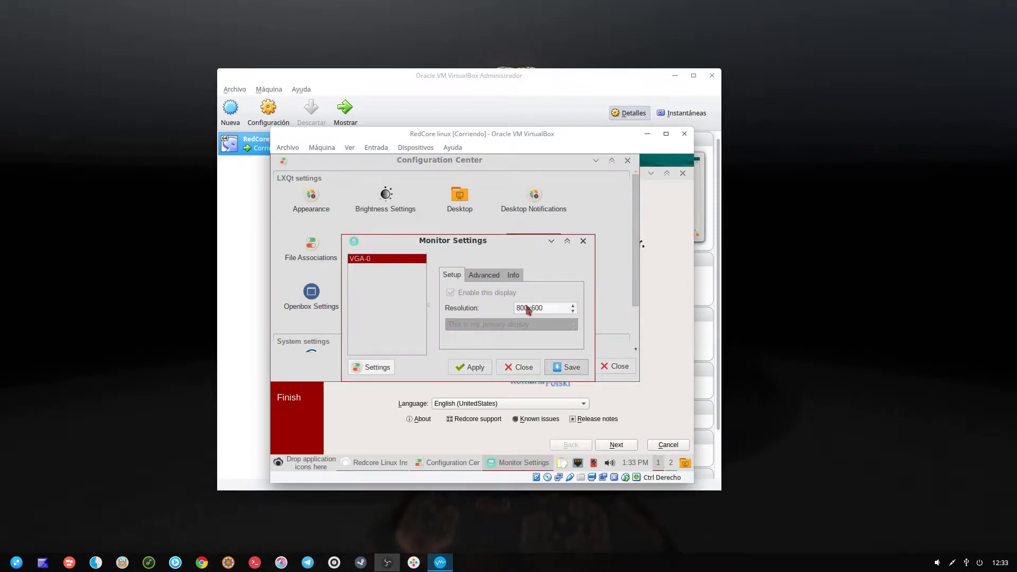
{"action": "left_click", "coordinate": [530, 307]}
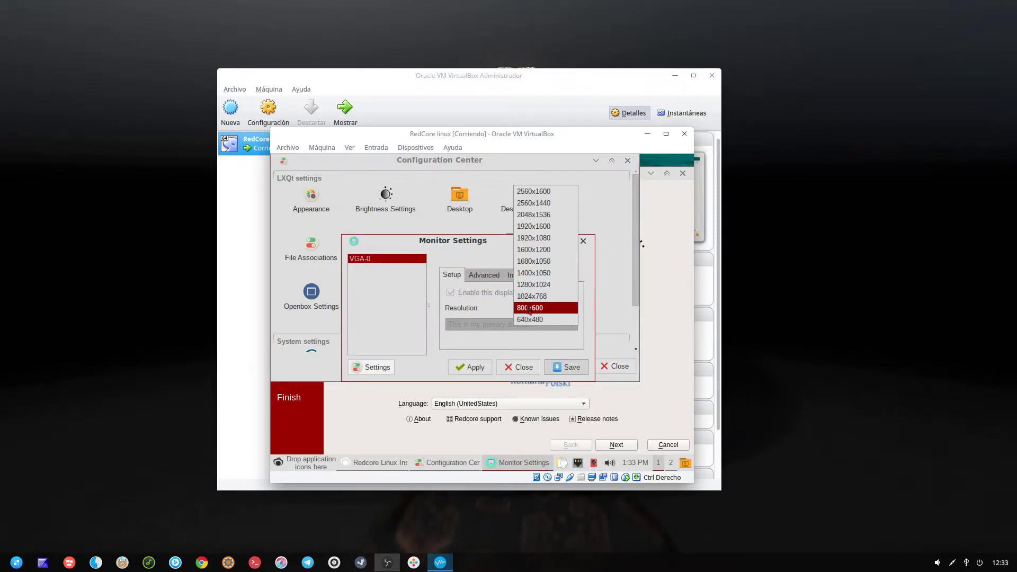
{"action": "left_click", "coordinate": [538, 238]}
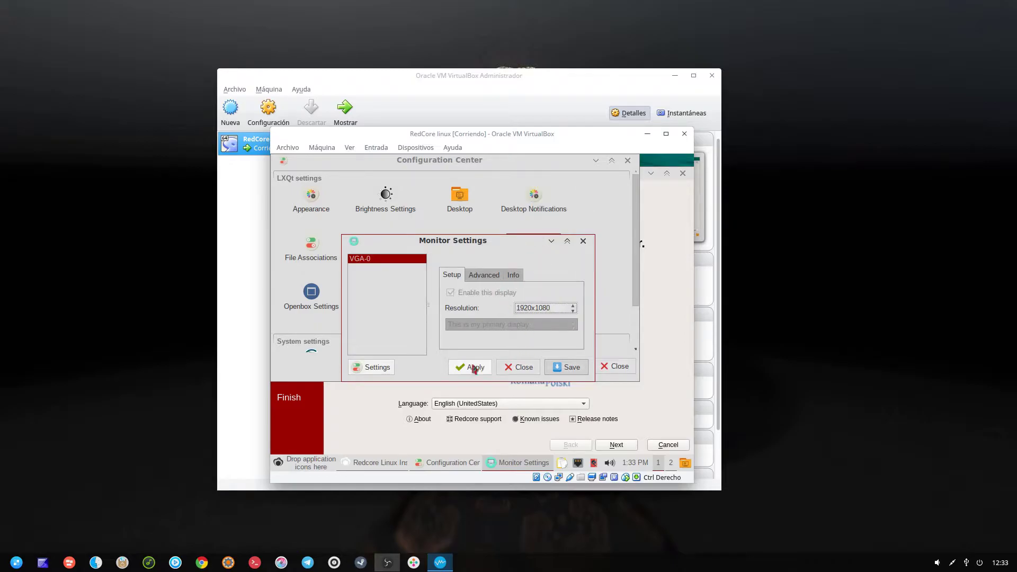
{"action": "left_click", "coordinate": [471, 366]}
{"action": "left_click", "coordinate": [556, 317]}
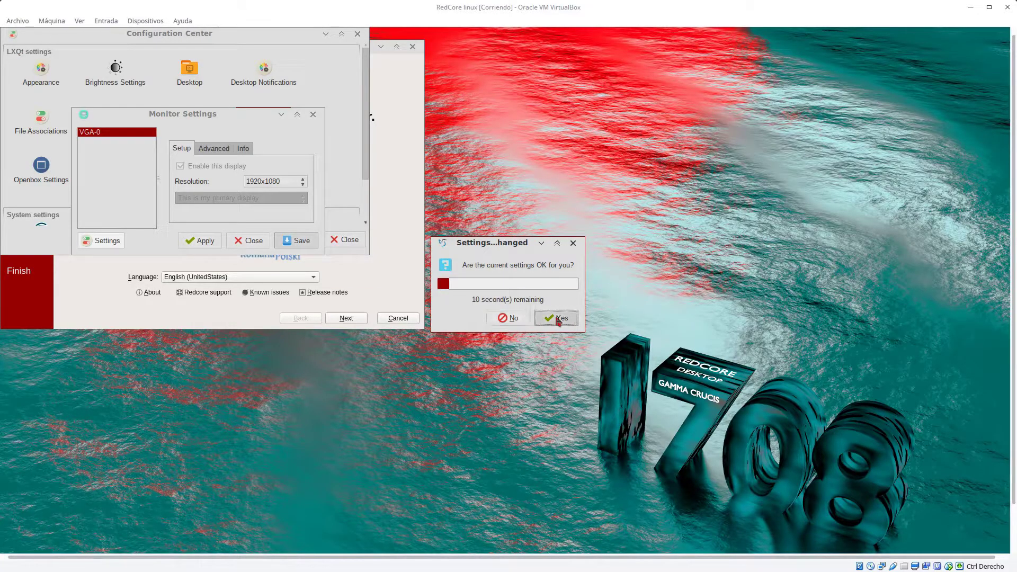
{"action": "left_click", "coordinate": [253, 242]}
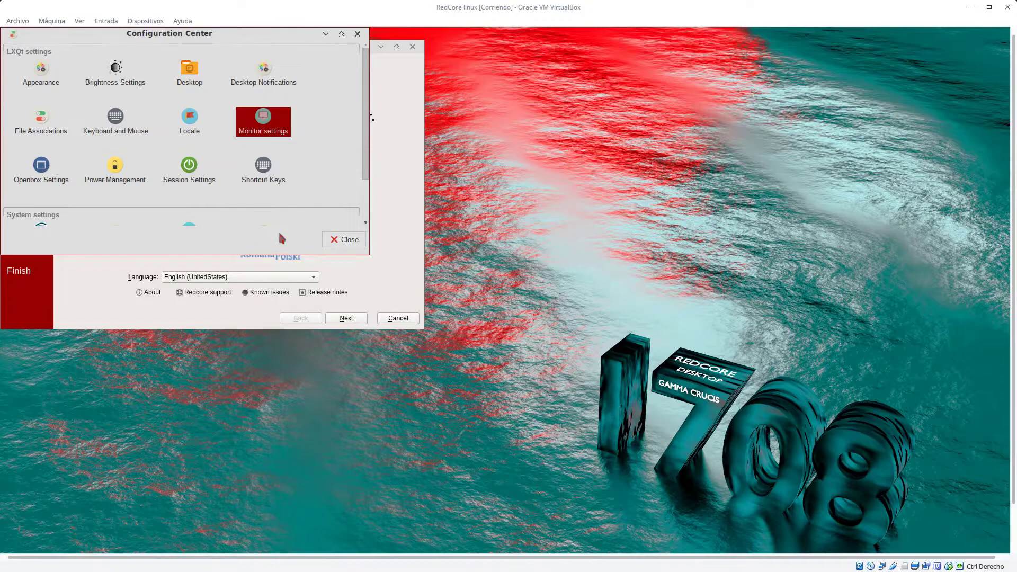
{"action": "left_click", "coordinate": [339, 240]}
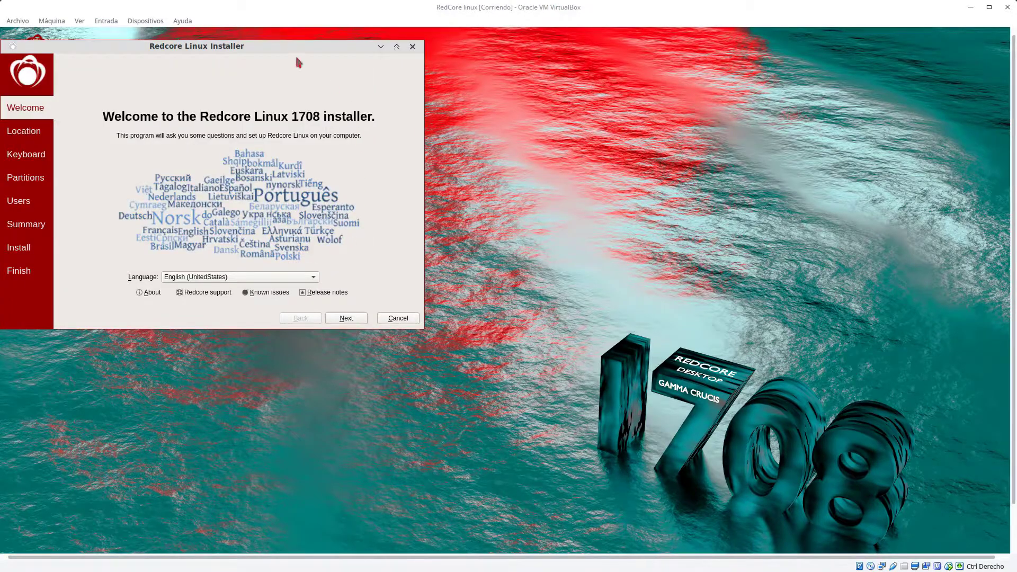
- Switch the VM to full-screen mode and centre the installer window on the desktop
{"action": "left_click", "coordinate": [81, 21]}
{"action": "mouse_move", "coordinate": [106, 22]}
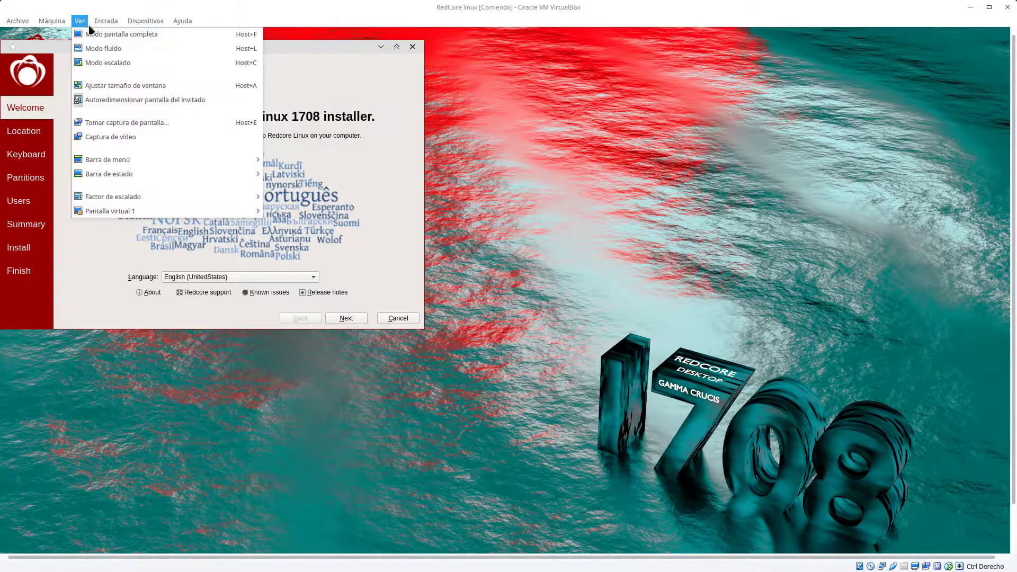
{"action": "left_click", "coordinate": [96, 34]}
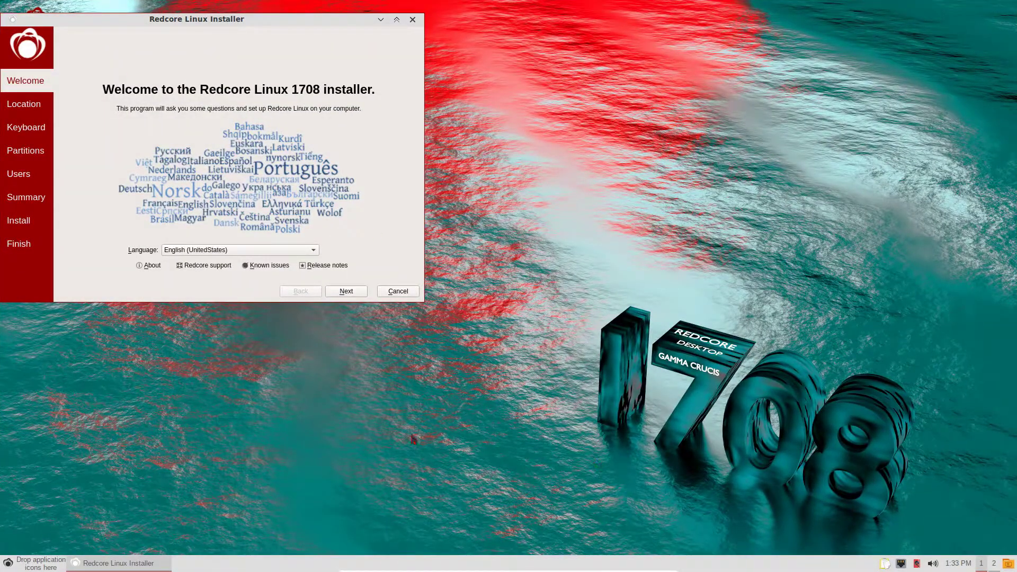
{"action": "left_click_drag", "start_coordinate": [284, 24], "coordinate": [572, 160]}
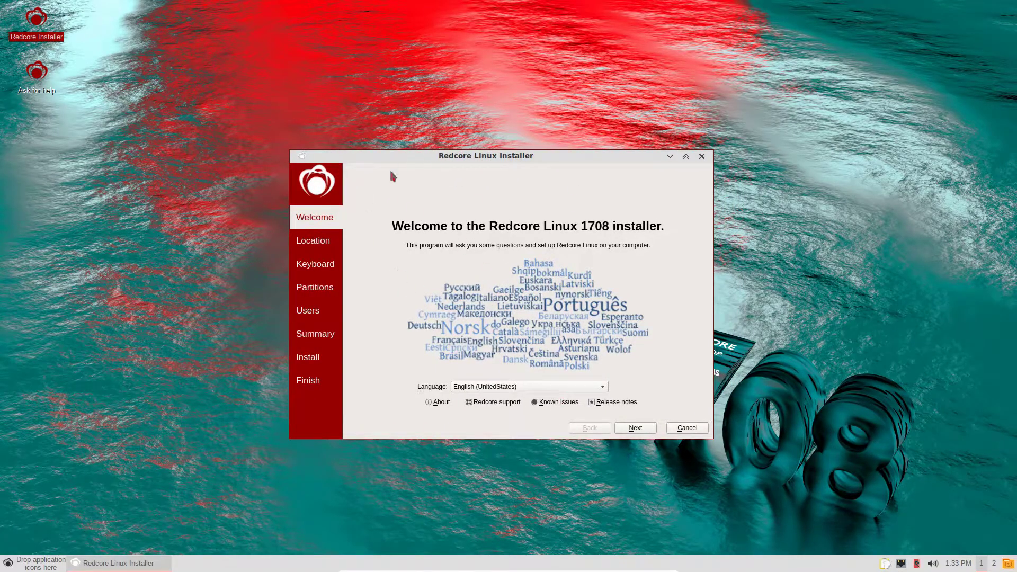
- Set the installer language to Spanish (Spain) and the timezone to Europe/Madrid
{"action": "left_click", "coordinate": [186, 144]}
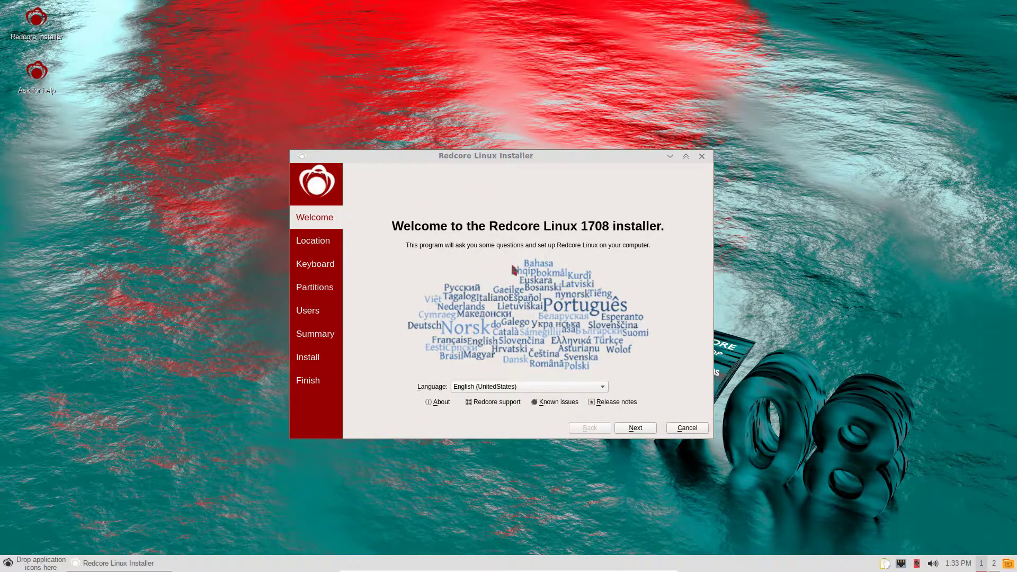
{"action": "left_click", "coordinate": [504, 388]}
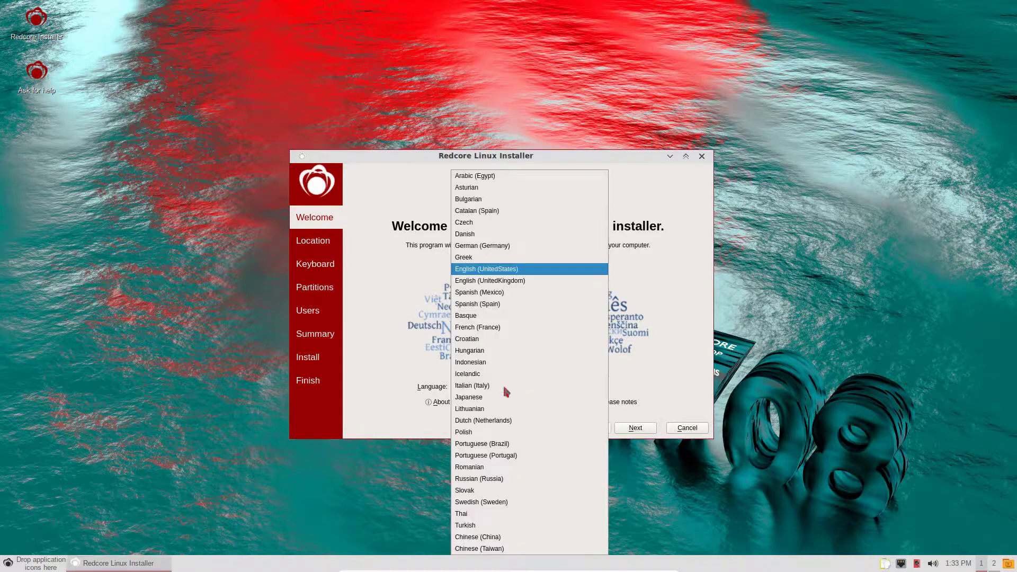
{"action": "left_click", "coordinate": [499, 304]}
{"action": "left_click", "coordinate": [637, 427]}
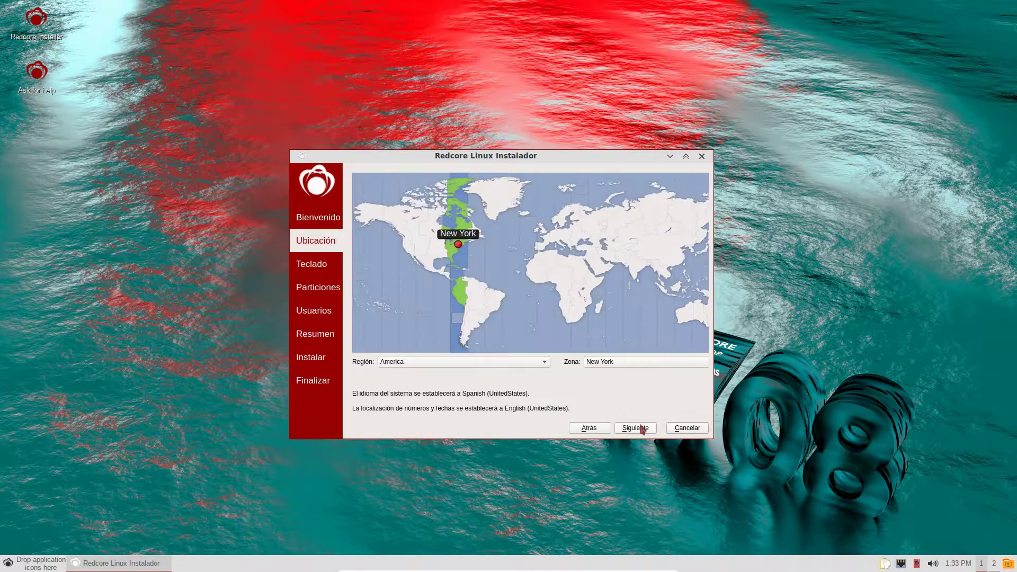
{"action": "left_click", "coordinate": [539, 248]}
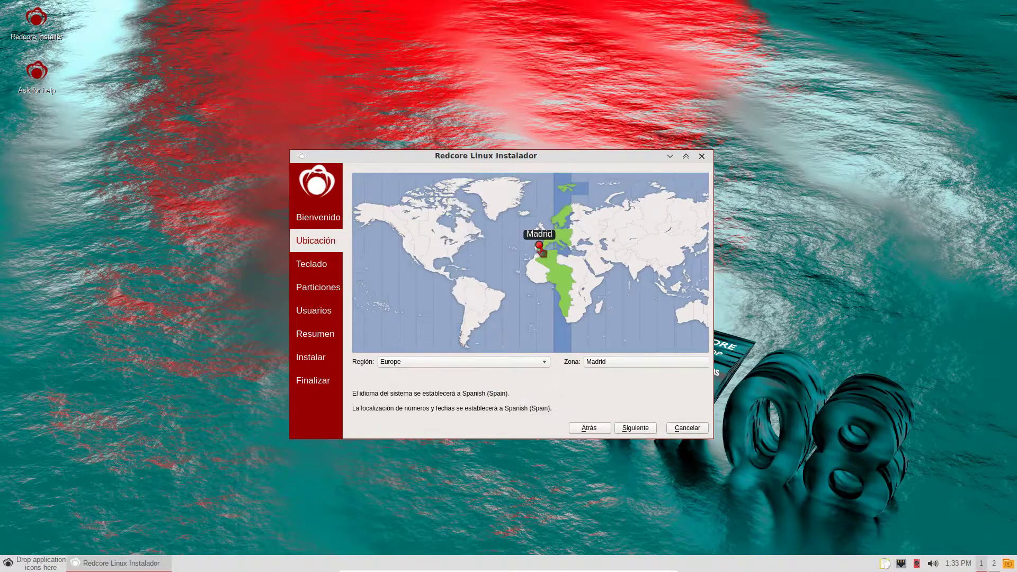
- Choose the Spanish keyboard layout and the erase-whole-disk partitioning option
{"action": "left_click", "coordinate": [632, 430]}
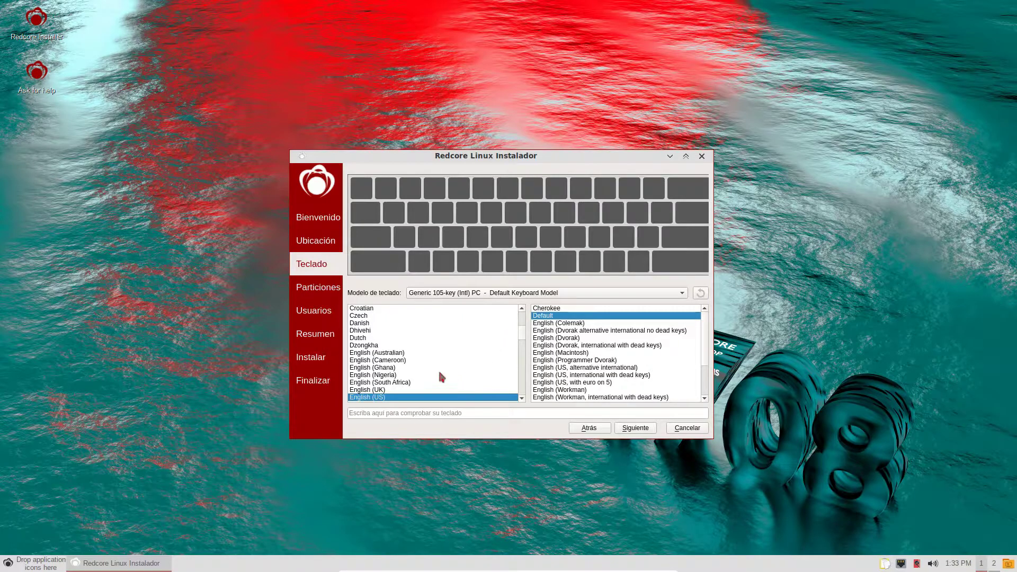
{"action": "scroll", "coordinate": [439, 373], "scroll_direction": "down", "scroll_amount": 6}
{"action": "scroll", "coordinate": [440, 373], "scroll_direction": "down", "scroll_amount": 10}
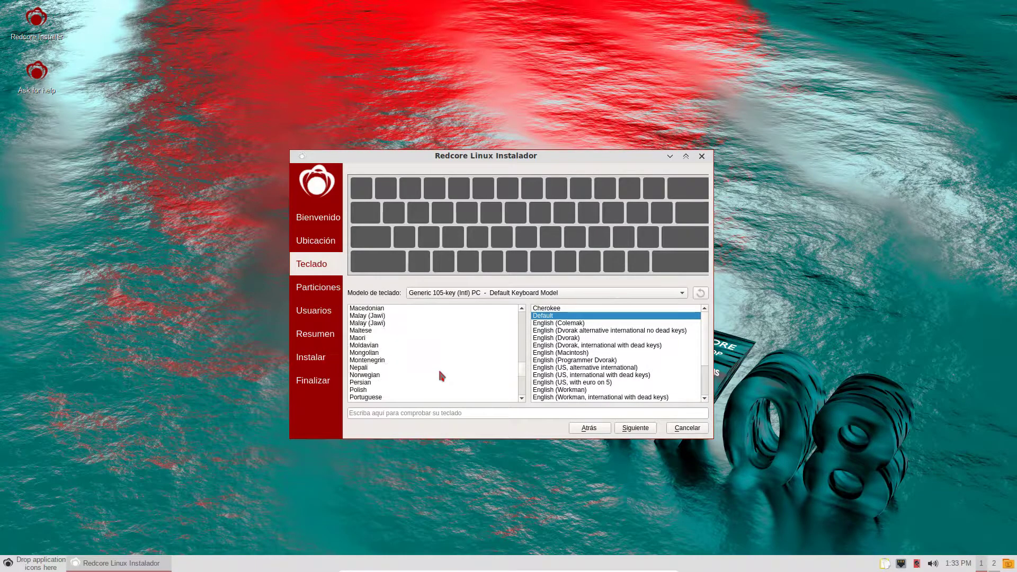
{"action": "scroll", "coordinate": [442, 376], "scroll_direction": "down", "scroll_amount": 2}
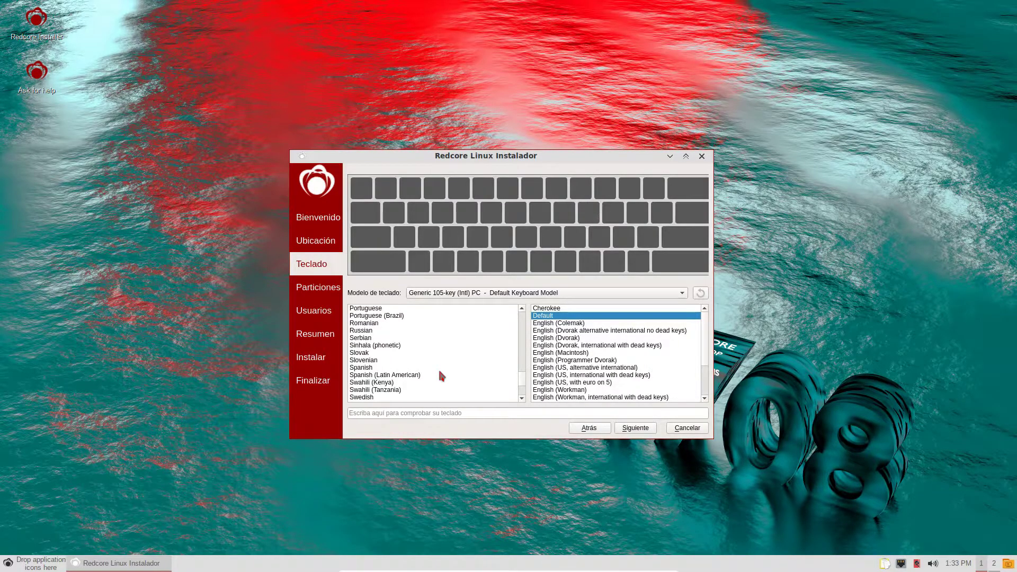
{"action": "left_click", "coordinate": [402, 367]}
{"action": "left_click", "coordinate": [638, 428]}
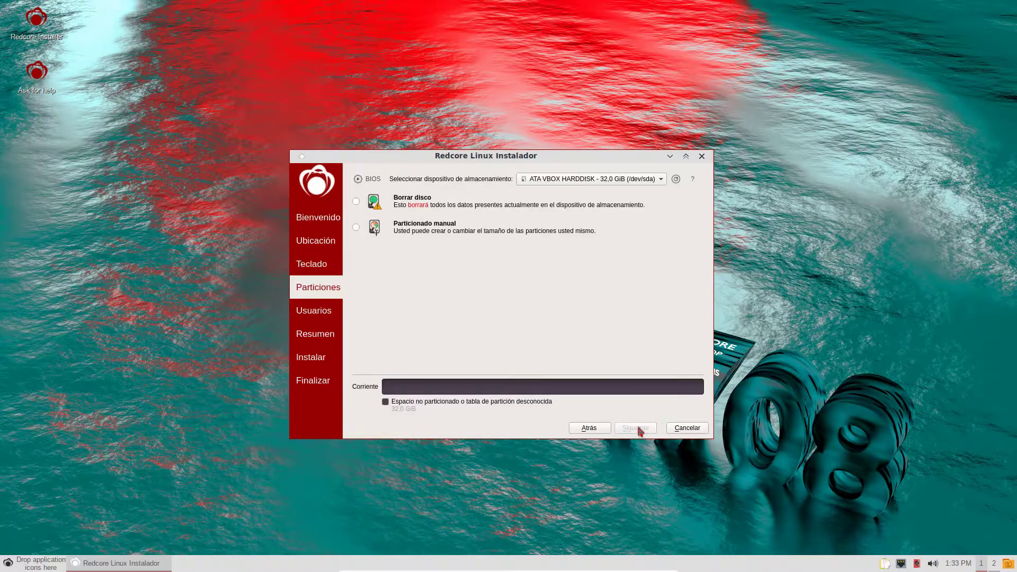
{"action": "left_click", "coordinate": [356, 202]}
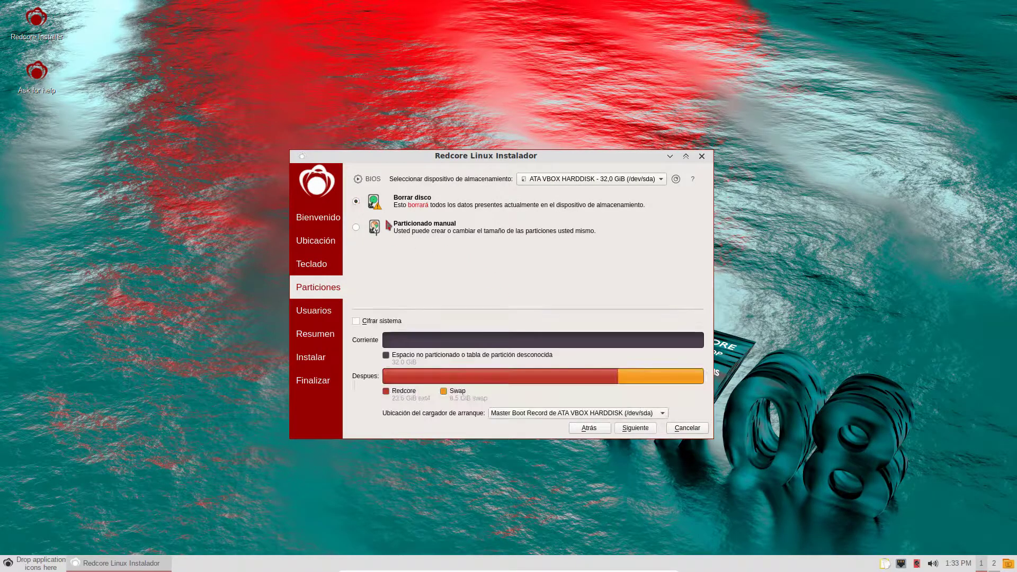
{"action": "left_click", "coordinate": [633, 432]}
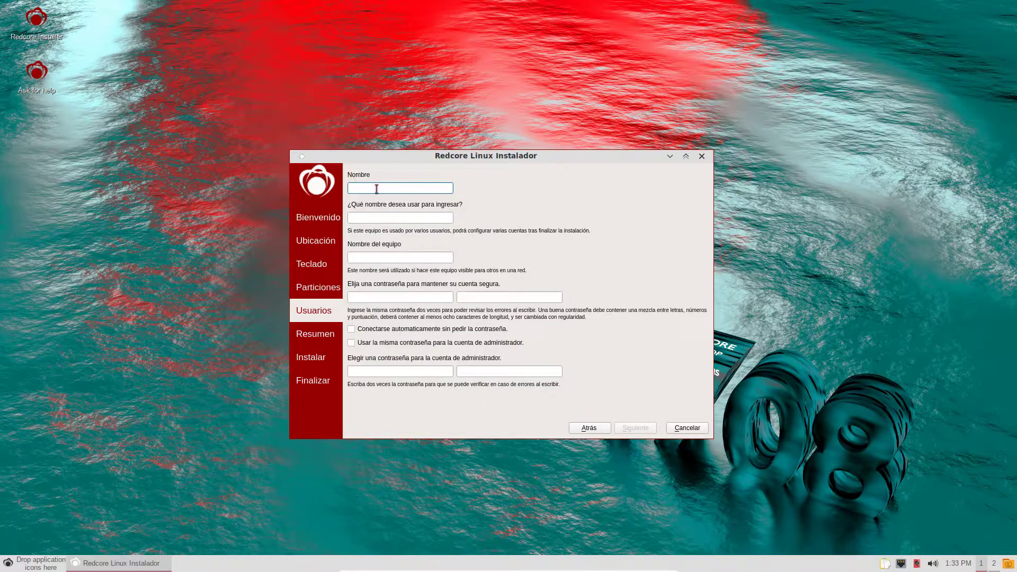
- Enter the user's name, login and password, reuse it for the administrator, then pass the summary
{"action": "type", "text": "redcore gentoo"}
{"action": "left_click", "coordinate": [395, 218]}
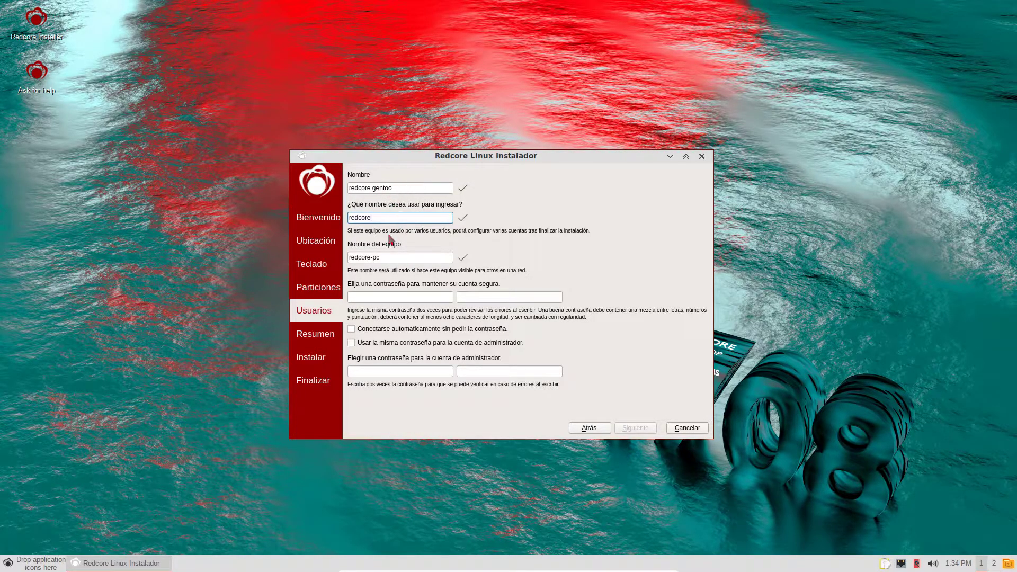
{"action": "left_click", "coordinate": [390, 298]}
{"action": "type", "text": "re"}
{"action": "key", "text": "Tab"}
{"action": "type", "text": "o"}
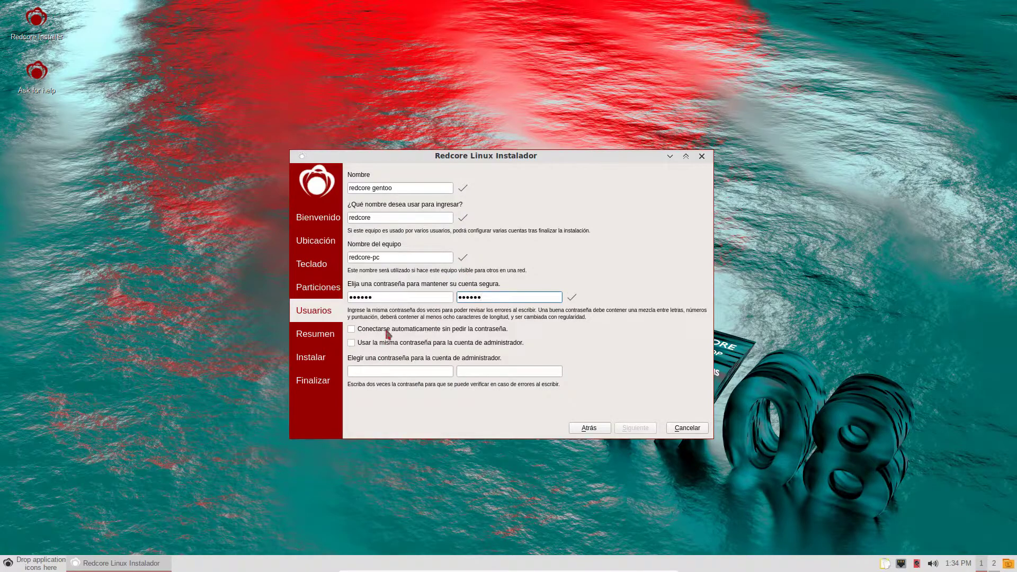
{"action": "left_click", "coordinate": [395, 344]}
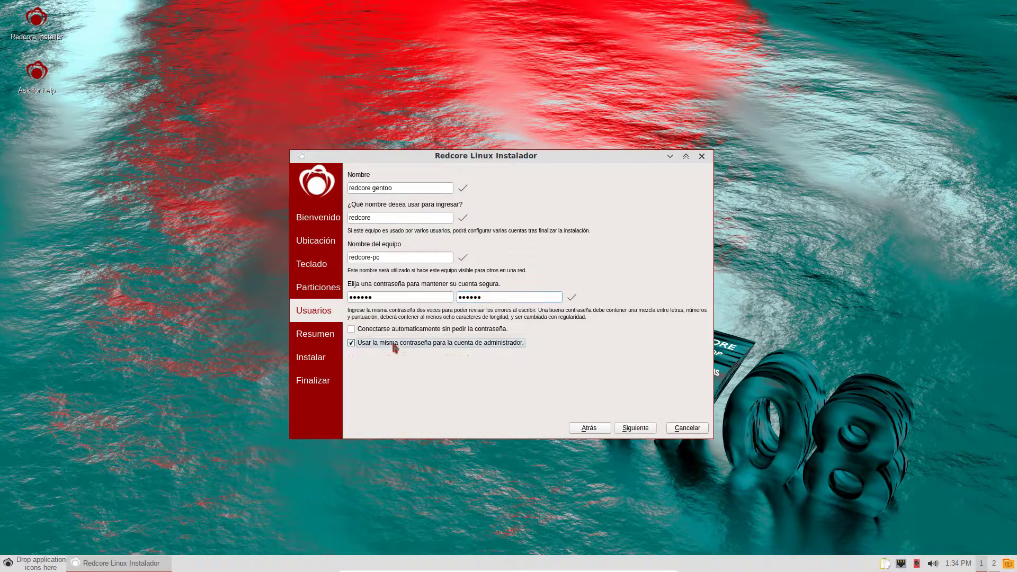
{"action": "left_click", "coordinate": [635, 428]}
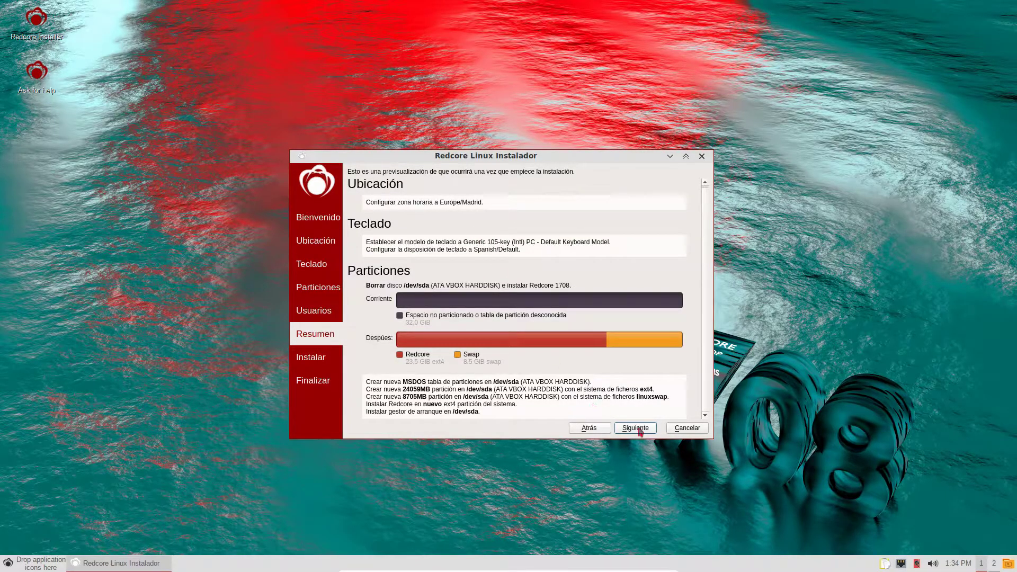
{"action": "left_click", "coordinate": [638, 429]}
- Confirm 'Instalar ahora' to start installing Redcore onto the virtual disk
{"action": "left_click", "coordinate": [563, 303]}
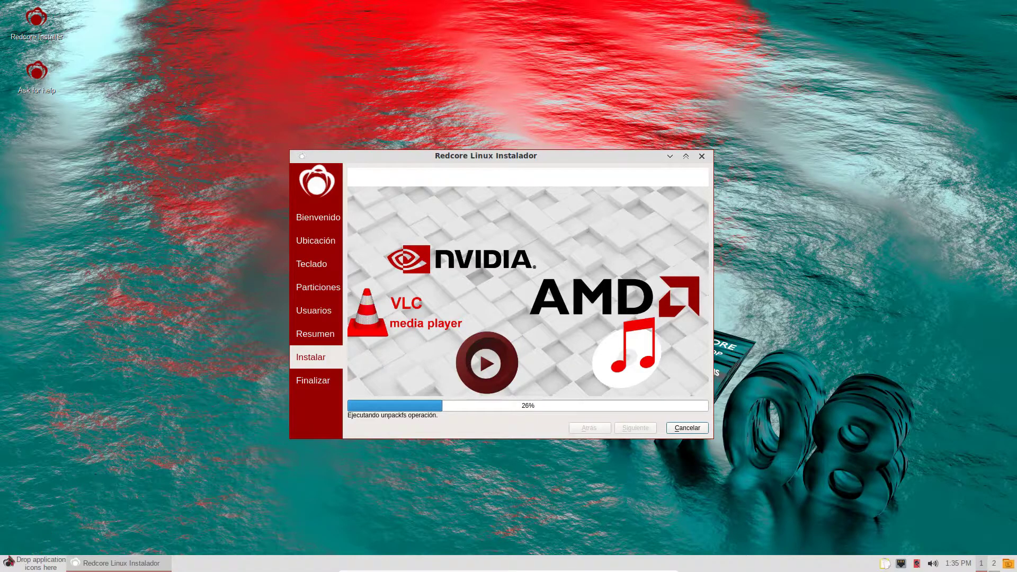
- Launch the PCManFM file manager from the applications menu, reposition it, then close it
{"action": "left_click", "coordinate": [8, 563]}
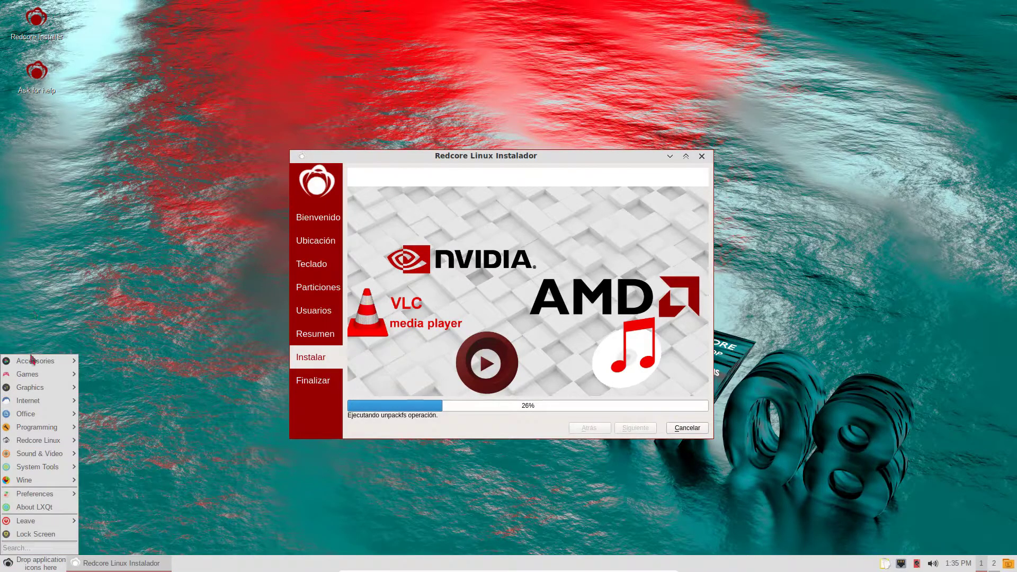
{"action": "mouse_move", "coordinate": [33, 369]}
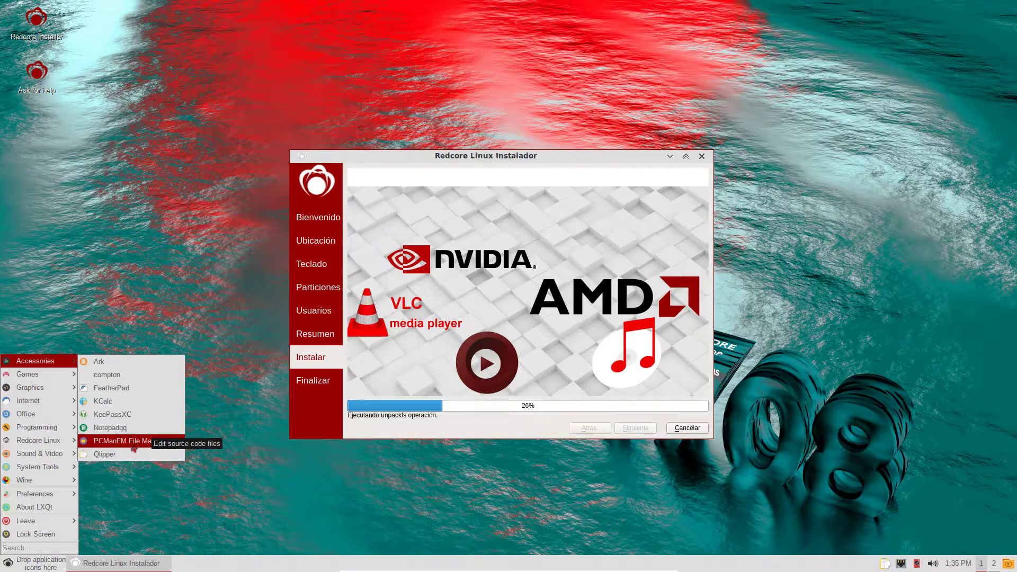
{"action": "left_click", "coordinate": [133, 446]}
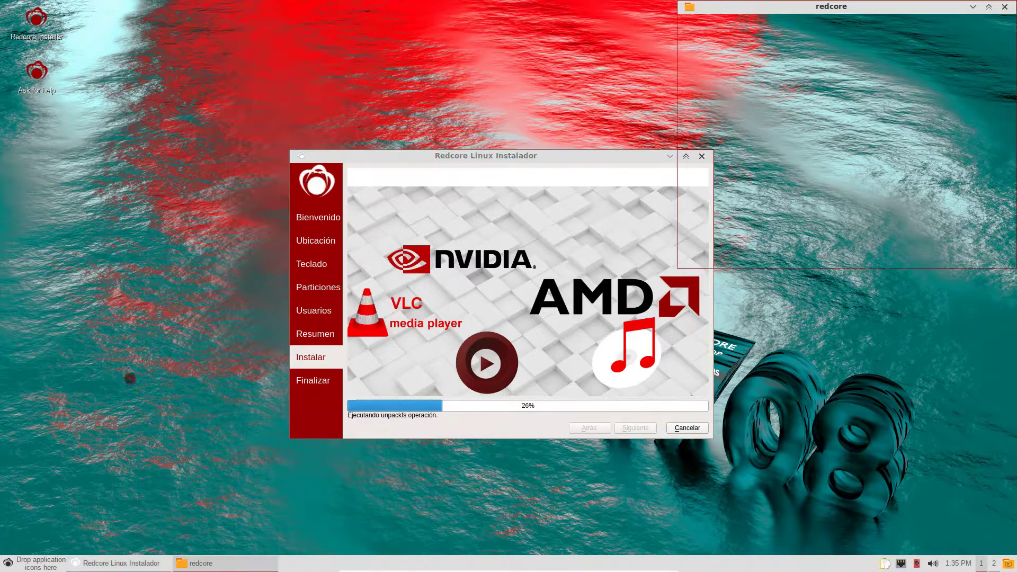
{"action": "left_click_drag", "start_coordinate": [925, 10], "coordinate": [892, 83]}
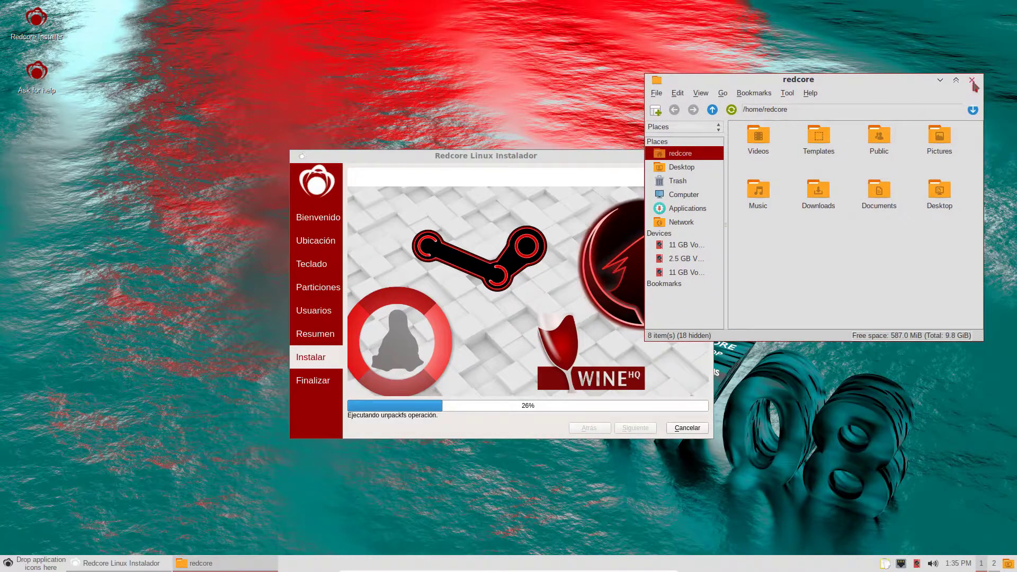
{"action": "left_click", "coordinate": [972, 80]}
- Pin Graphics > Screenshot to the panel's quicklaunch area
{"action": "left_click", "coordinate": [8, 563]}
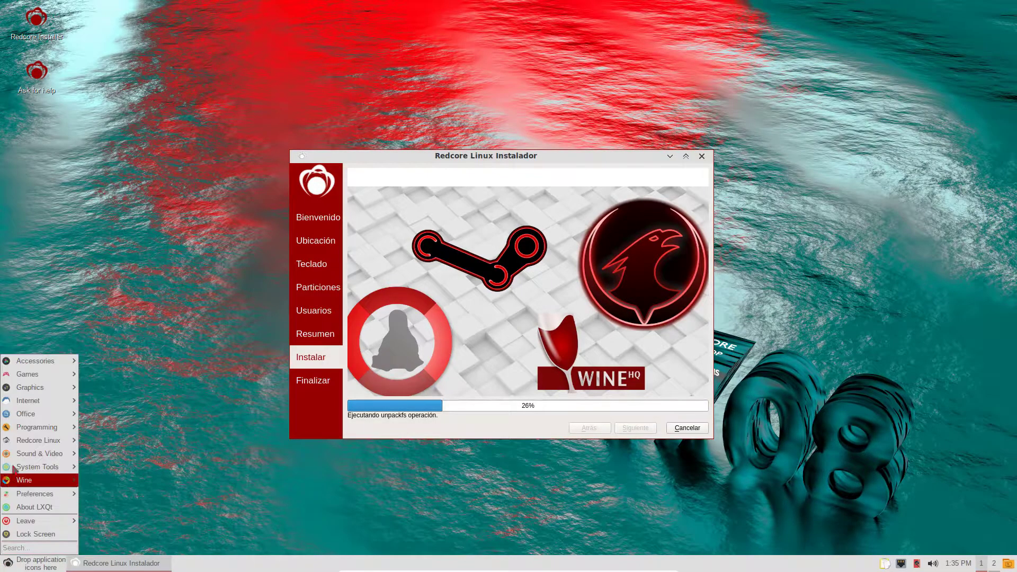
{"action": "mouse_move", "coordinate": [34, 374]}
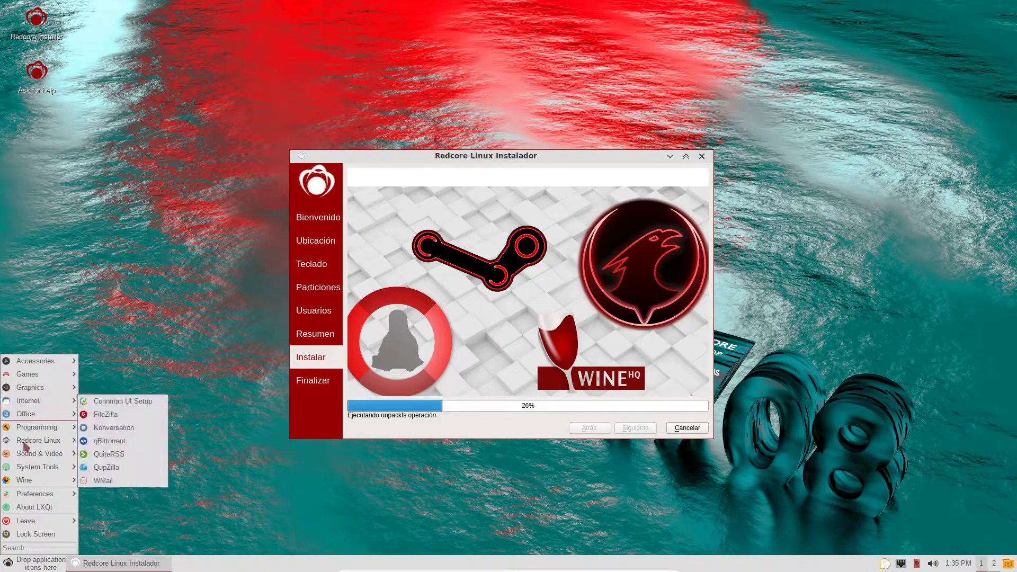
{"action": "mouse_move", "coordinate": [47, 480]}
{"action": "mouse_move", "coordinate": [117, 484]}
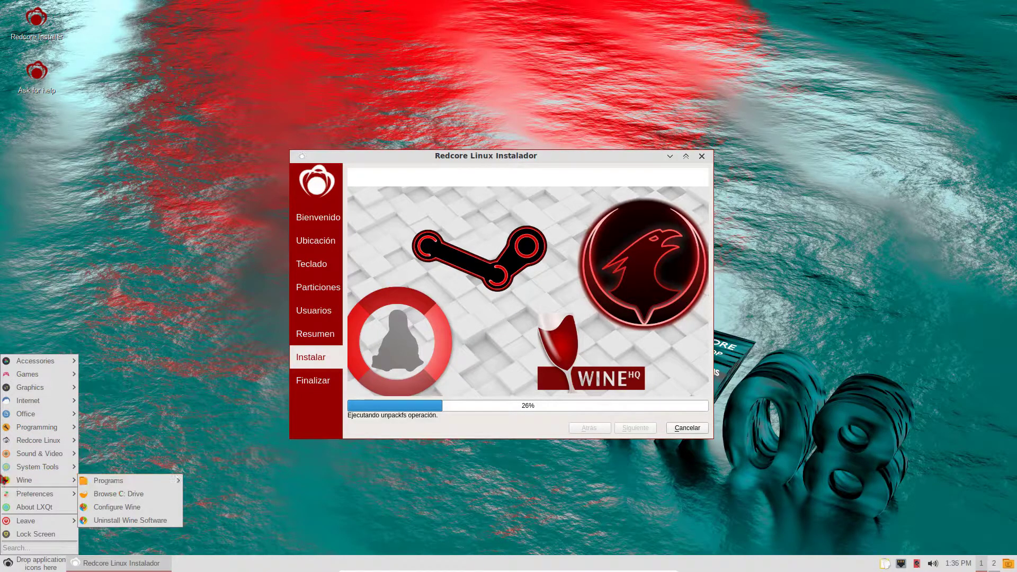
{"action": "mouse_move", "coordinate": [55, 404]}
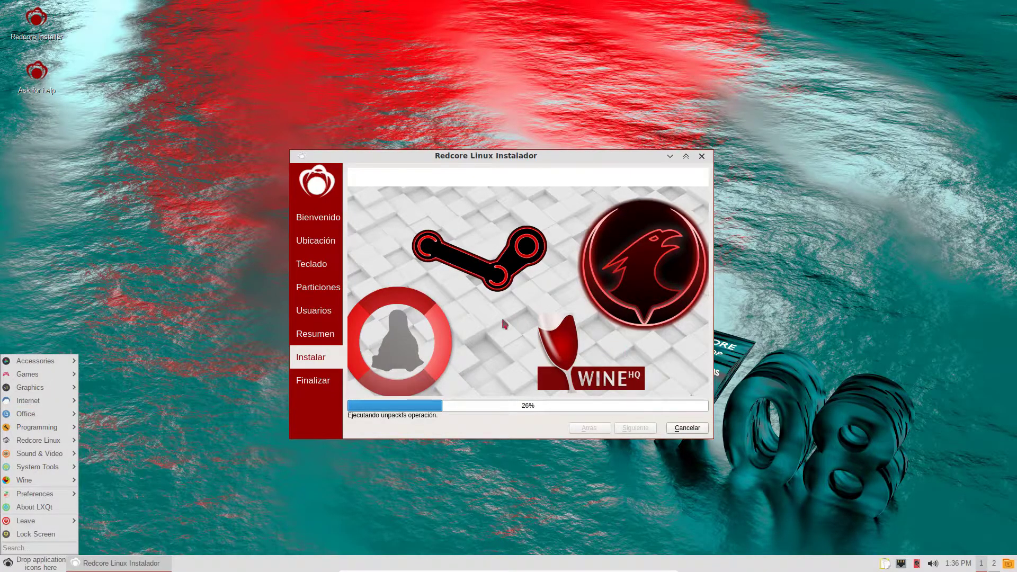
{"action": "mouse_move", "coordinate": [26, 392]}
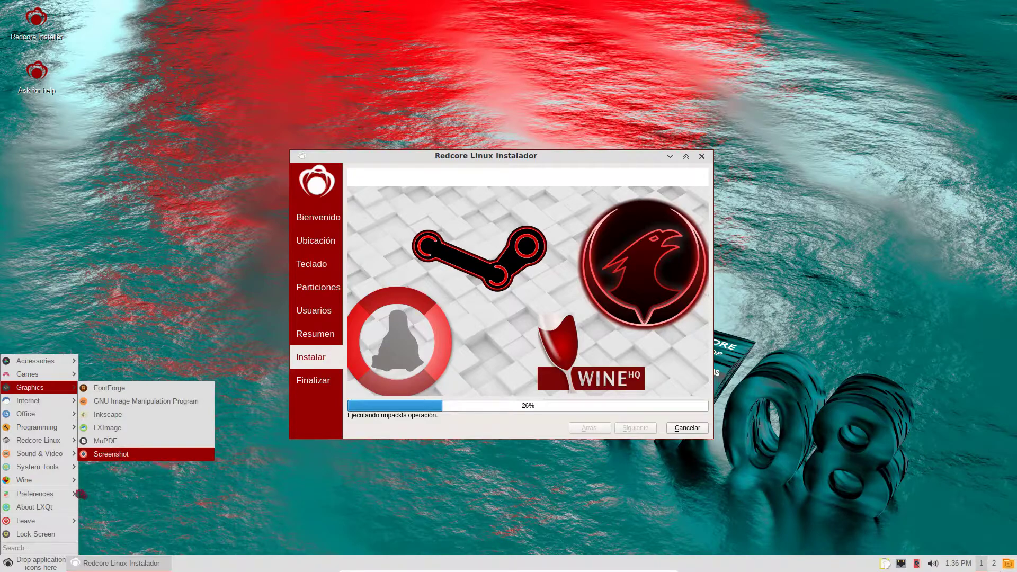
{"action": "left_click_drag", "start_coordinate": [35, 567], "coordinate": [34, 566]}
{"action": "left_click", "coordinate": [8, 563]}
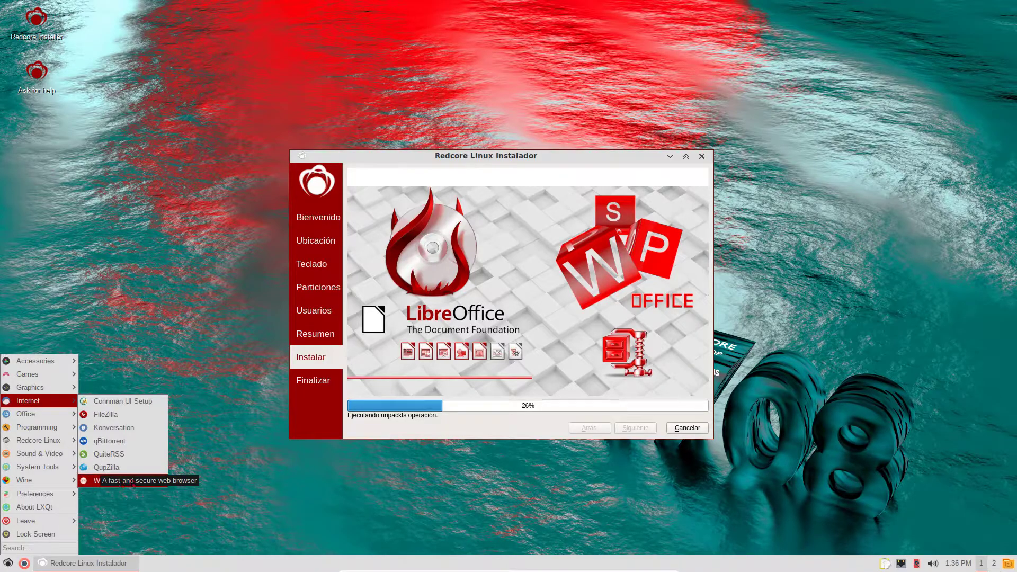
- Browse the start menu to view the Wine submenu while the installer reaches 27%
{"action": "mouse_move", "coordinate": [39, 445]}
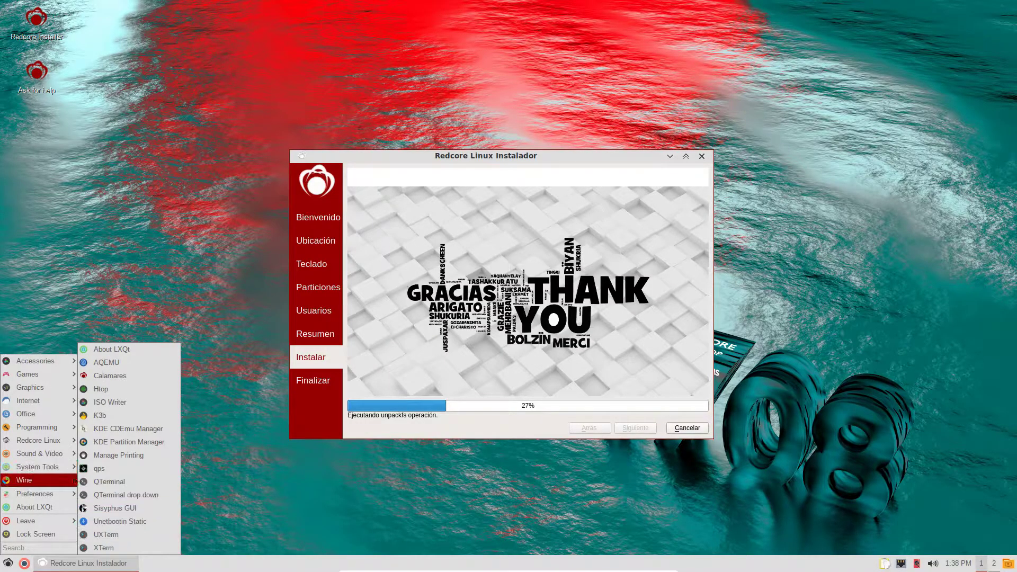
- Dismiss the start menu and drag the installer window to the upper left
{"action": "mouse_move", "coordinate": [54, 497]}
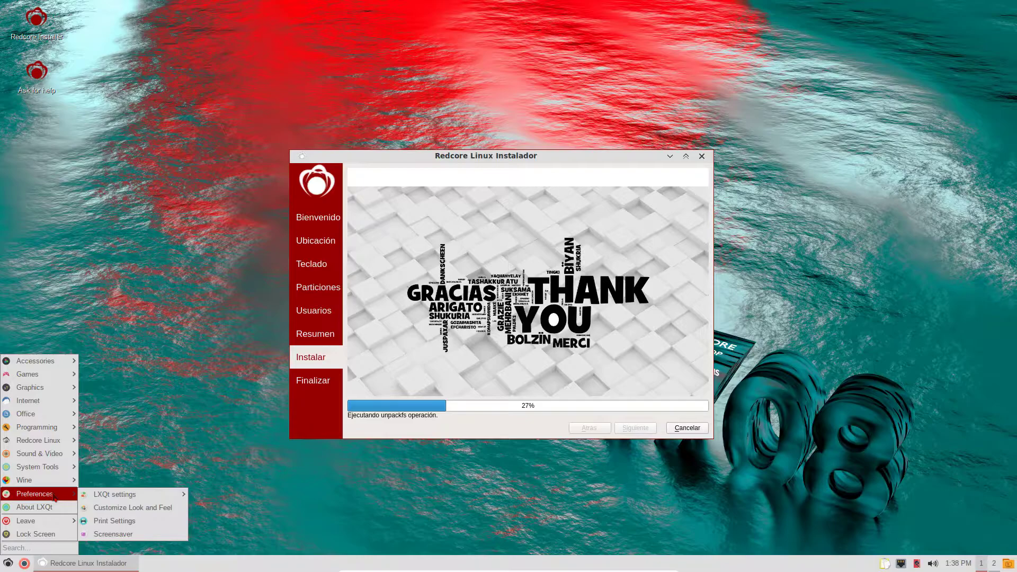
{"action": "mouse_move", "coordinate": [106, 498]}
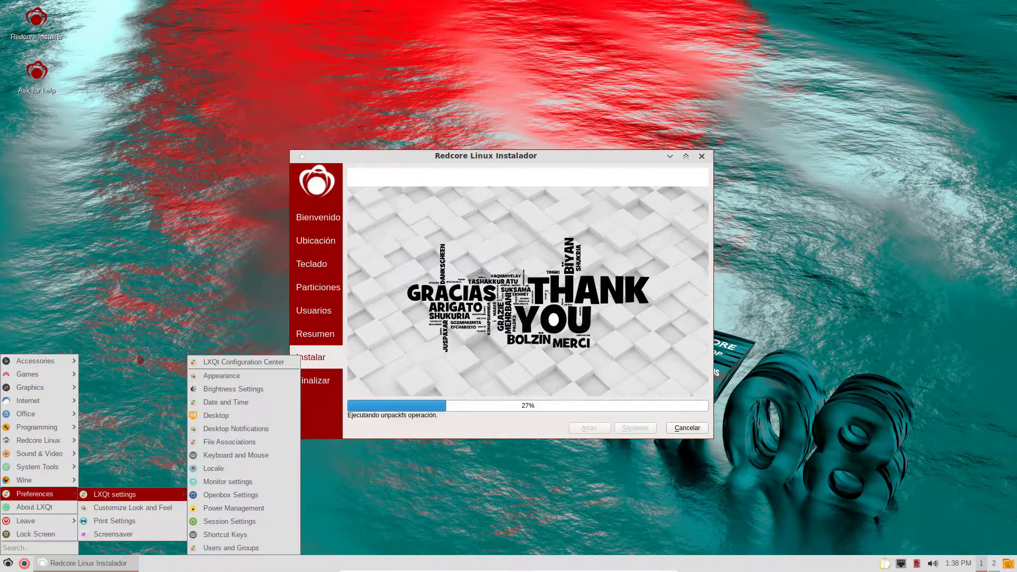
{"action": "left_click", "coordinate": [159, 300]}
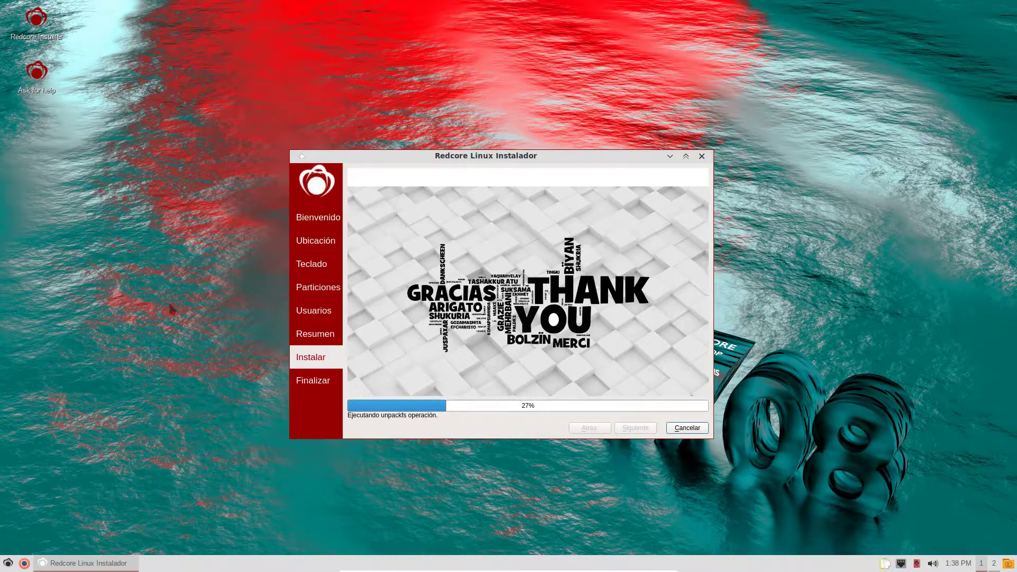
{"action": "left_click_drag", "start_coordinate": [488, 159], "coordinate": [353, 107]}
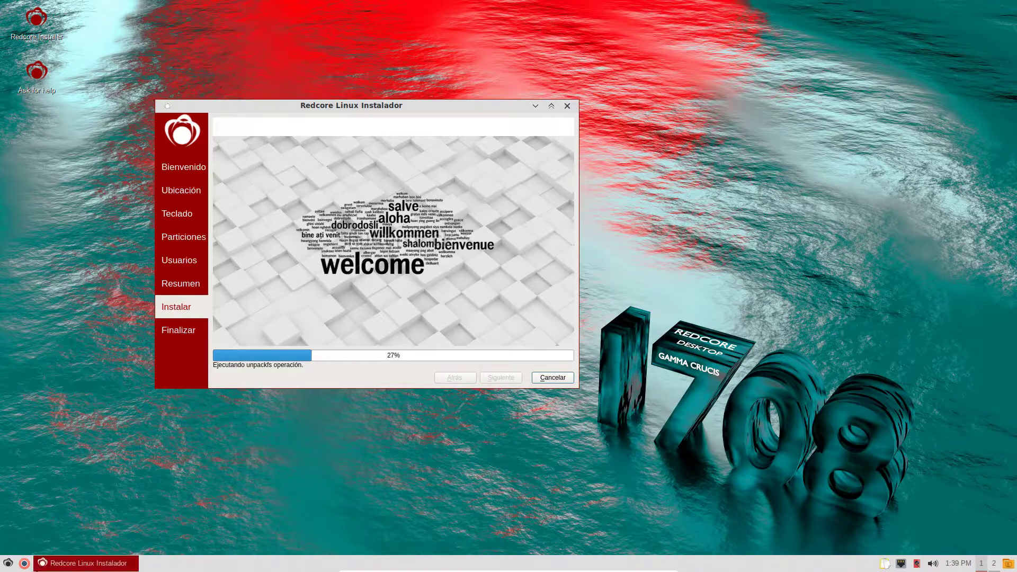
- Open Preferences > LXQt settings > Appearance and move the installer window to the top right
{"action": "left_click", "coordinate": [12, 559]}
{"action": "mouse_move", "coordinate": [46, 468]}
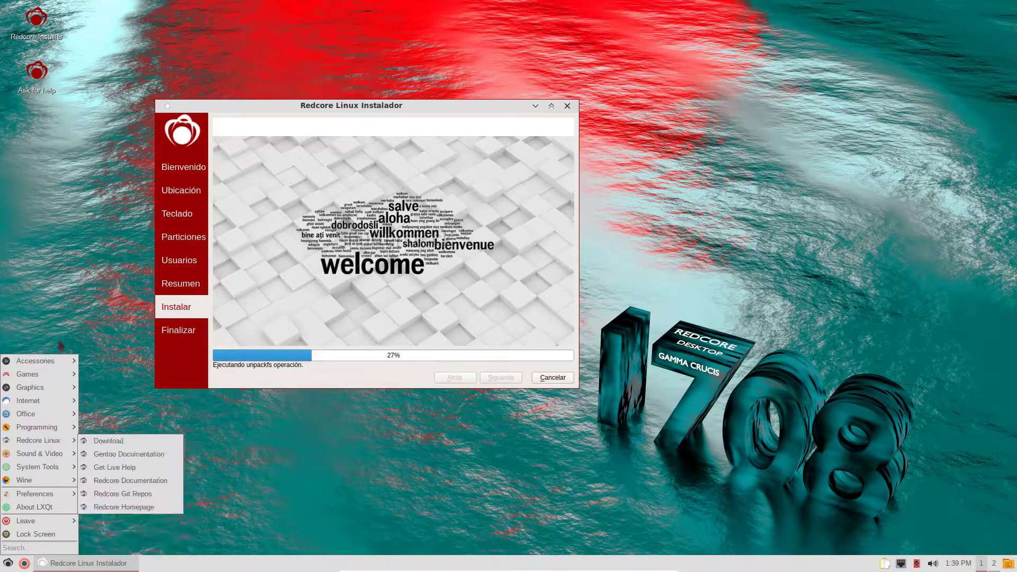
{"action": "mouse_move", "coordinate": [63, 498]}
{"action": "mouse_move", "coordinate": [143, 497]}
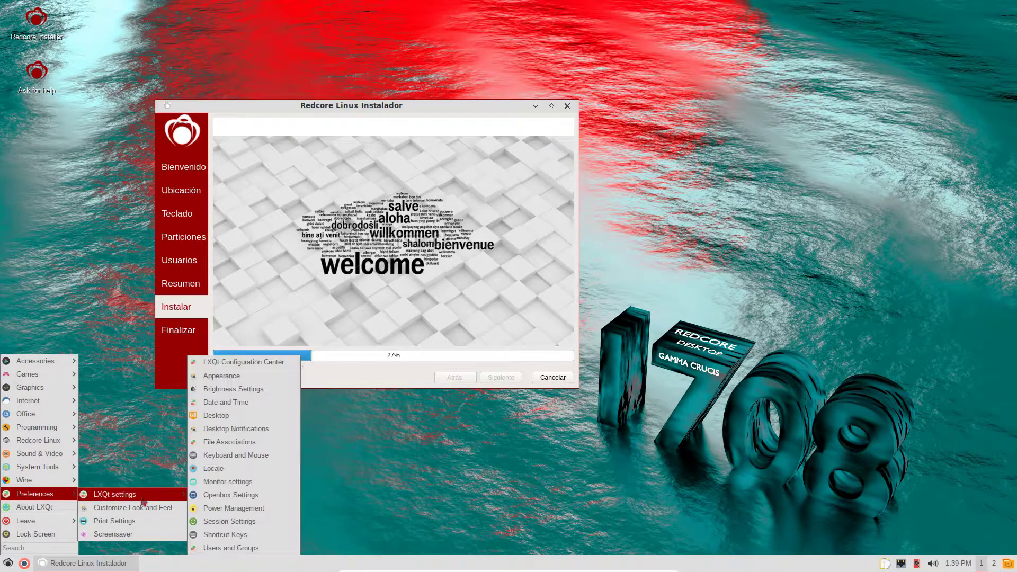
{"action": "left_click", "coordinate": [232, 379]}
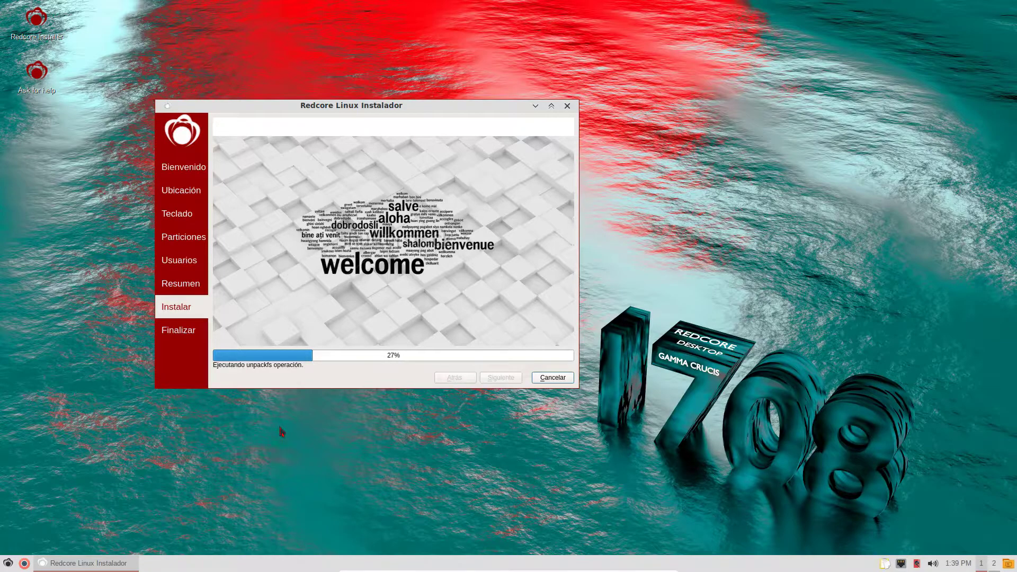
{"action": "left_click_drag", "start_coordinate": [380, 114], "coordinate": [801, 31]}
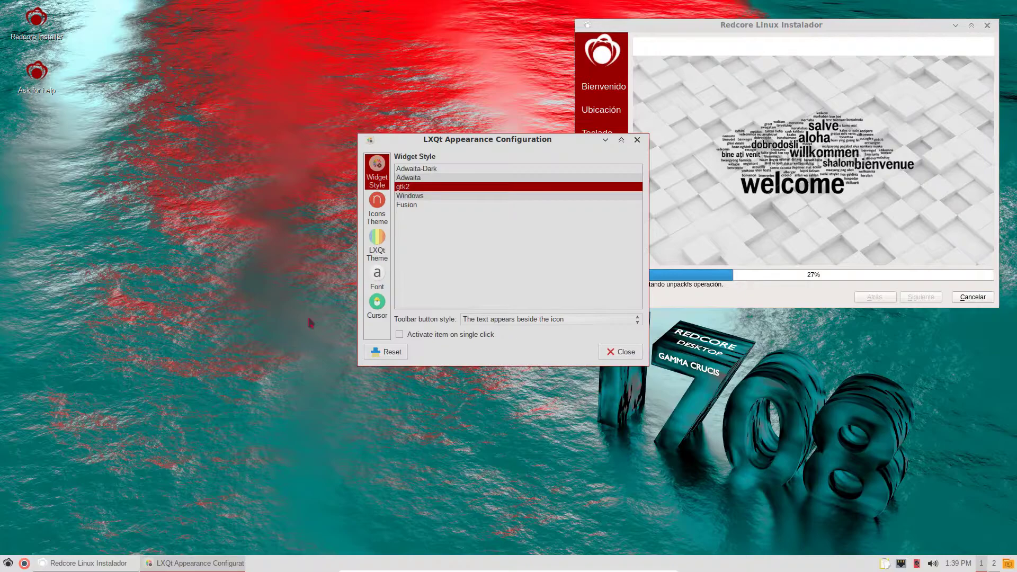
- Try the Adwaita-Dark and Adwaita widget styles, keep gtk2, and browse the icon themes
{"action": "left_click_drag", "start_coordinate": [525, 148], "coordinate": [403, 196]}
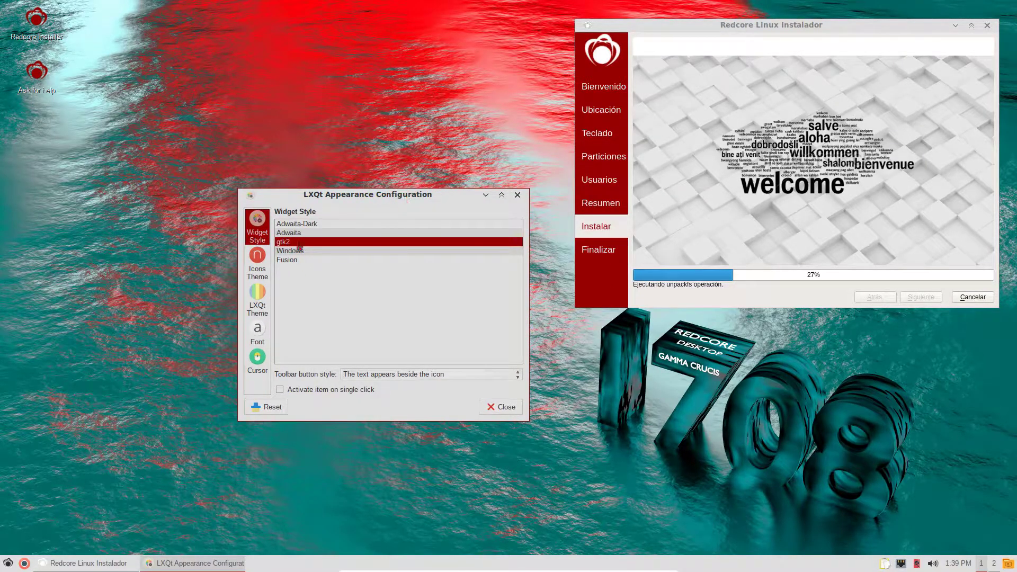
{"action": "left_click", "coordinate": [311, 226]}
{"action": "left_click", "coordinate": [311, 235]}
{"action": "left_click", "coordinate": [311, 246]}
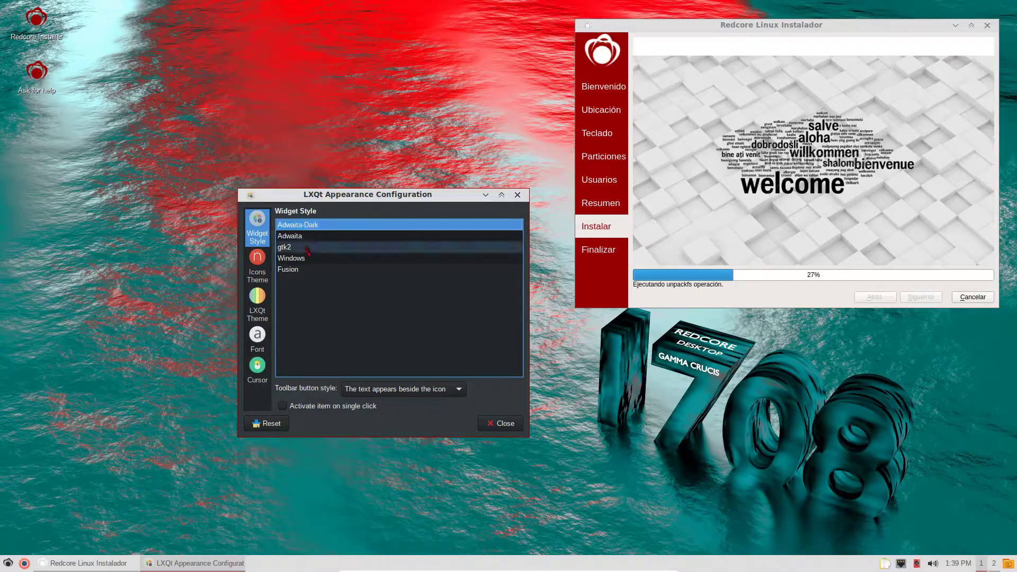
{"action": "left_click", "coordinate": [262, 267]}
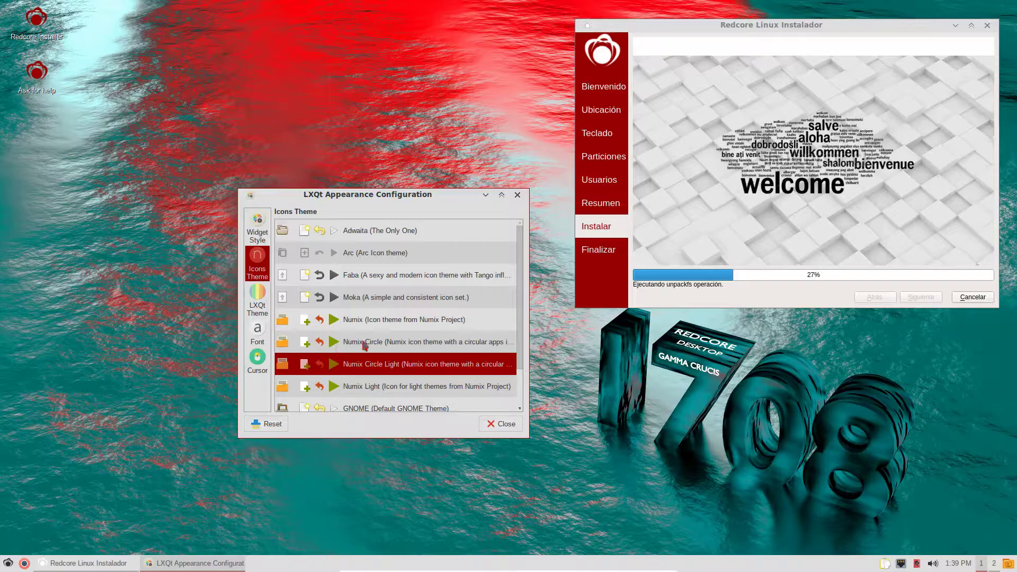
{"action": "scroll", "coordinate": [364, 345], "scroll_direction": "down", "scroll_amount": 1}
{"action": "scroll", "coordinate": [364, 345], "scroll_direction": "up", "scroll_amount": 1}
{"action": "scroll", "coordinate": [364, 345], "scroll_direction": "down", "scroll_amount": 1}
{"action": "scroll", "coordinate": [365, 346], "scroll_direction": "up", "scroll_amount": 1}
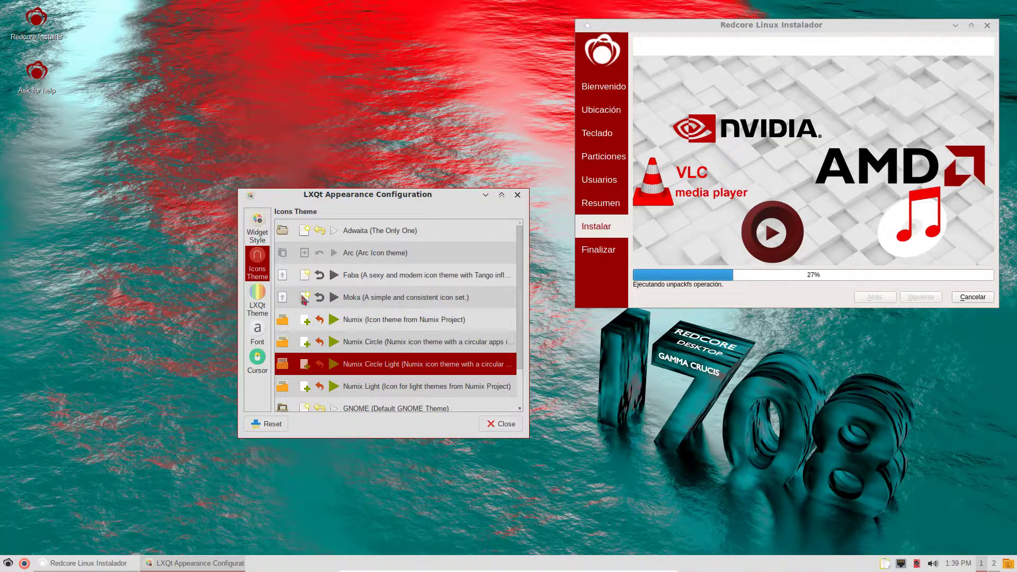
- Set the LXQt theme to Redcore-nighttime after trying Redcore-daytime and Ambiance, and apply Faba icons
{"action": "left_click", "coordinate": [263, 304]}
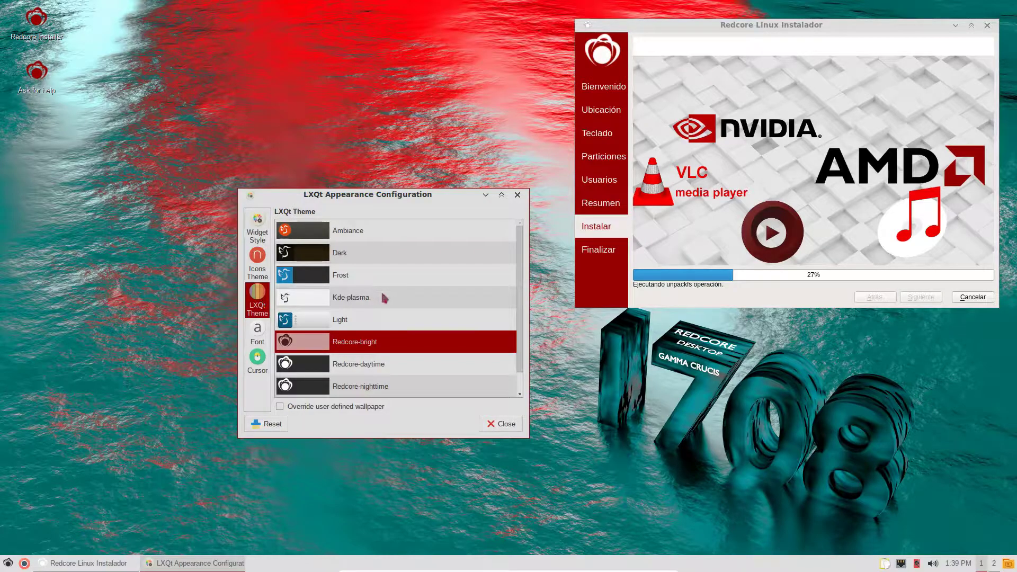
{"action": "scroll", "coordinate": [386, 296], "scroll_direction": "down", "scroll_amount": 1}
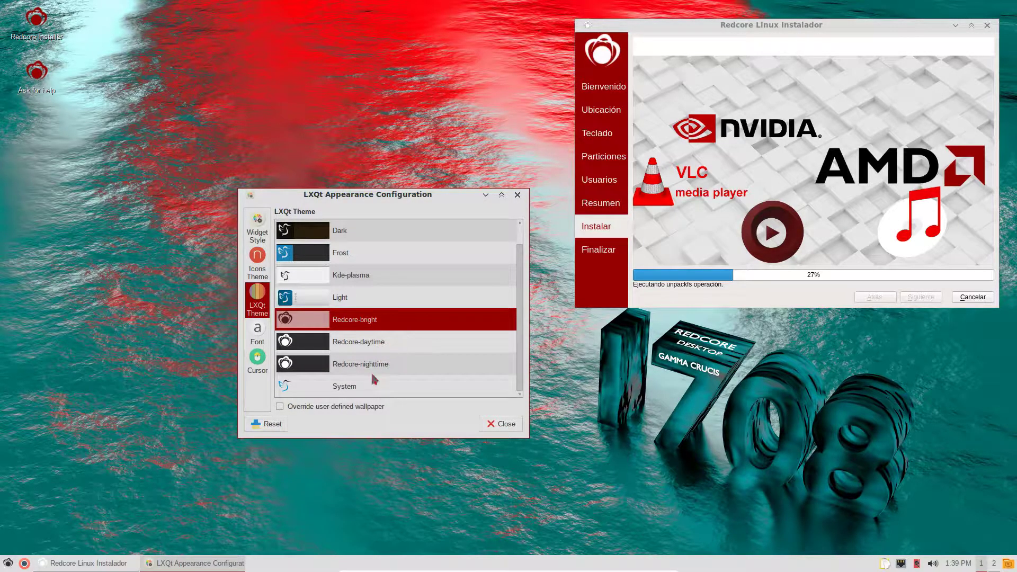
{"action": "left_click", "coordinate": [352, 369]}
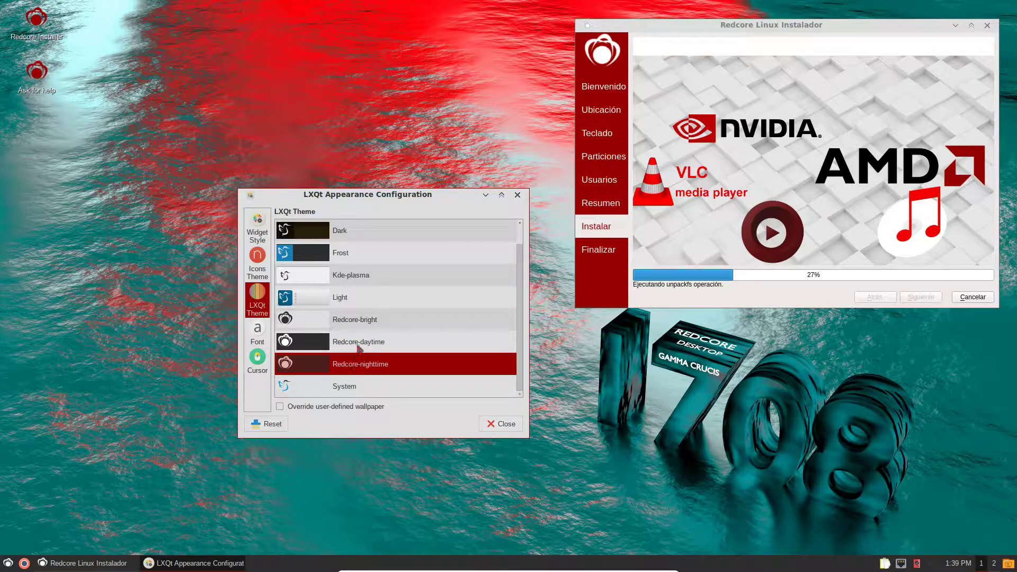
{"action": "left_click", "coordinate": [359, 346]}
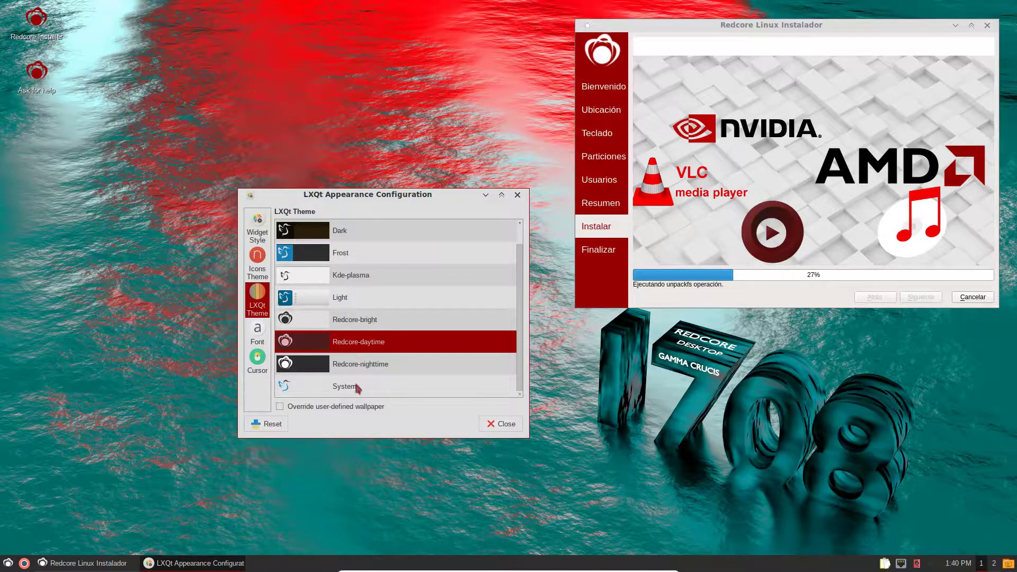
{"action": "scroll", "coordinate": [374, 314], "scroll_direction": "up", "scroll_amount": 1}
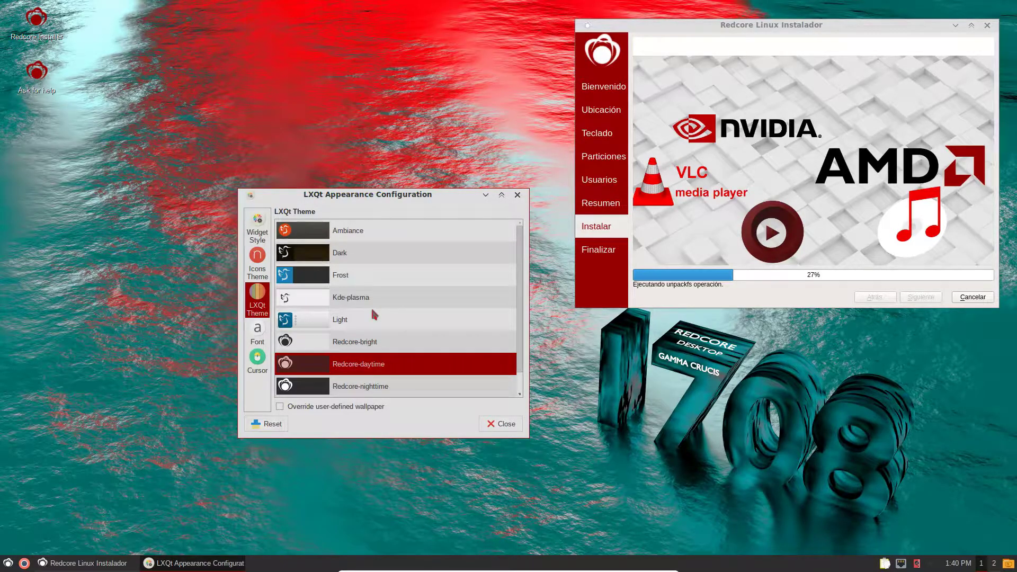
{"action": "left_click", "coordinate": [355, 232]}
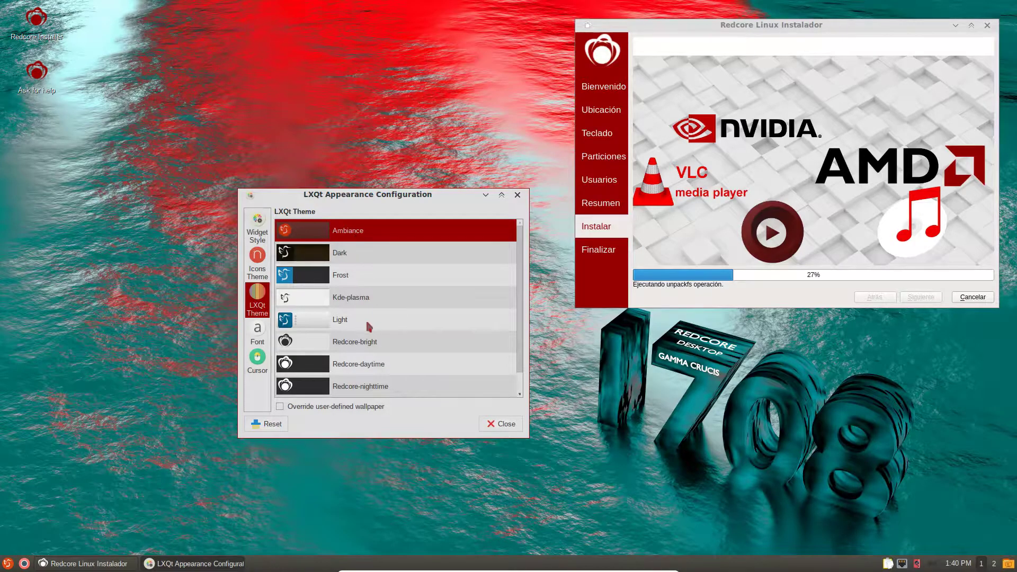
{"action": "left_click", "coordinate": [366, 389]}
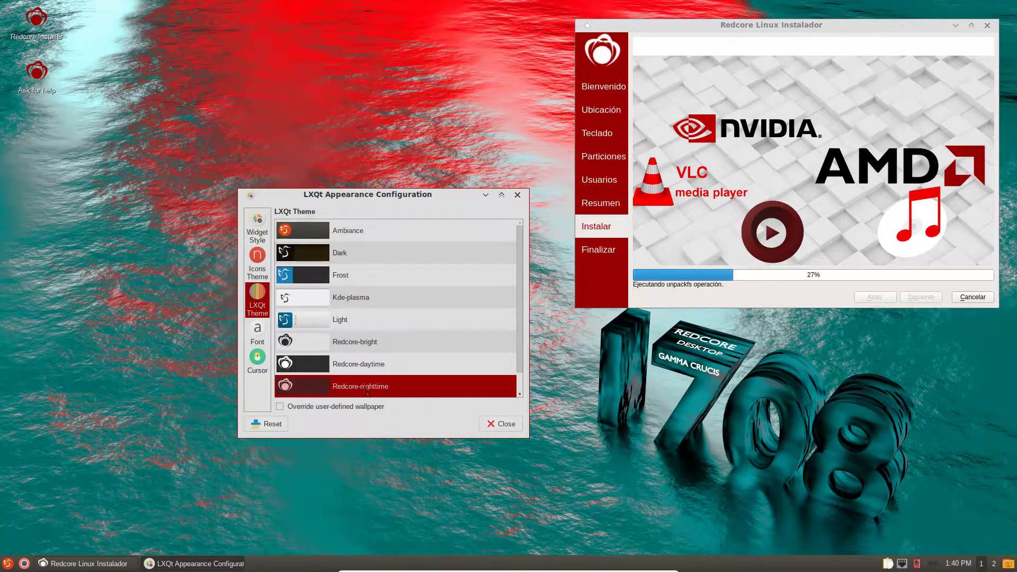
{"action": "left_click", "coordinate": [256, 259]}
{"action": "left_click", "coordinate": [362, 284]}
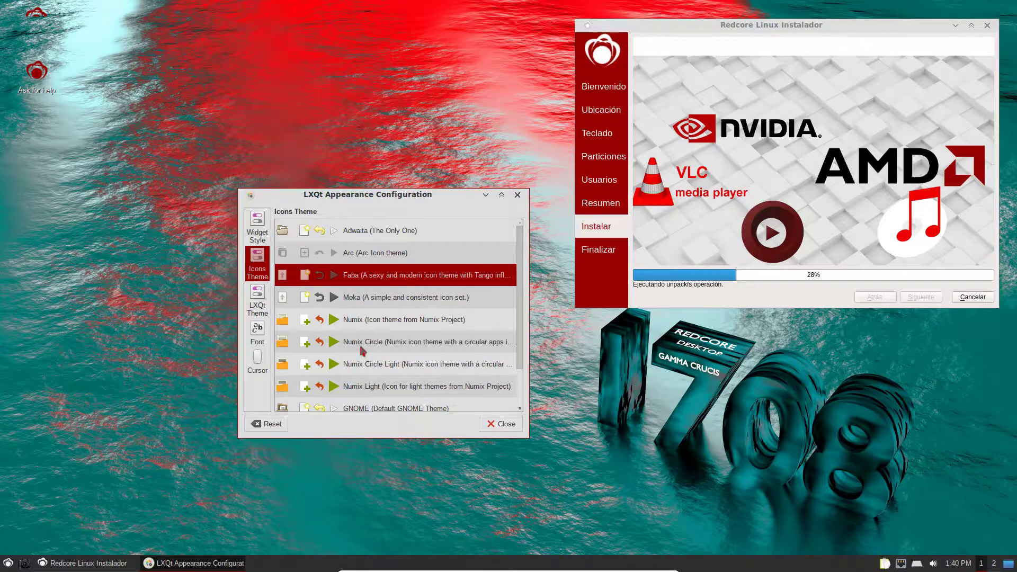
- Switch the icon theme to Numix Circle Light
{"action": "scroll", "coordinate": [362, 350], "scroll_direction": "down", "scroll_amount": 1}
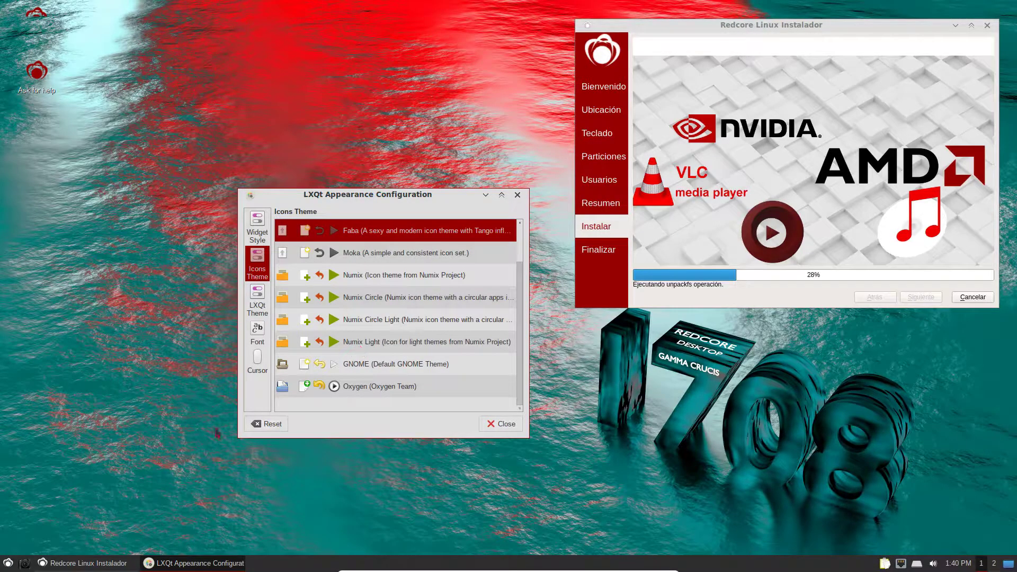
{"action": "left_click", "coordinate": [8, 563]}
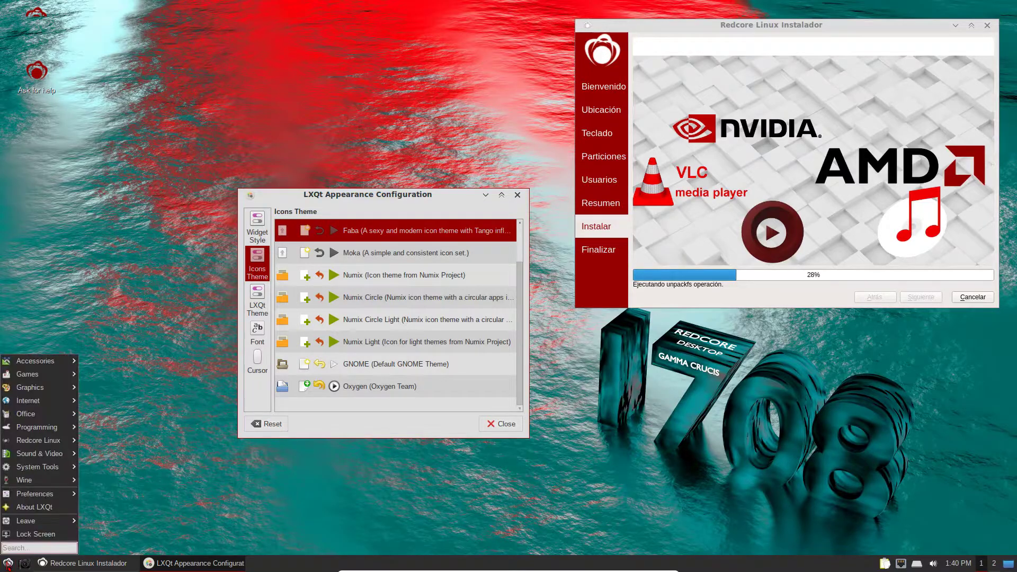
{"action": "left_click", "coordinate": [160, 261]}
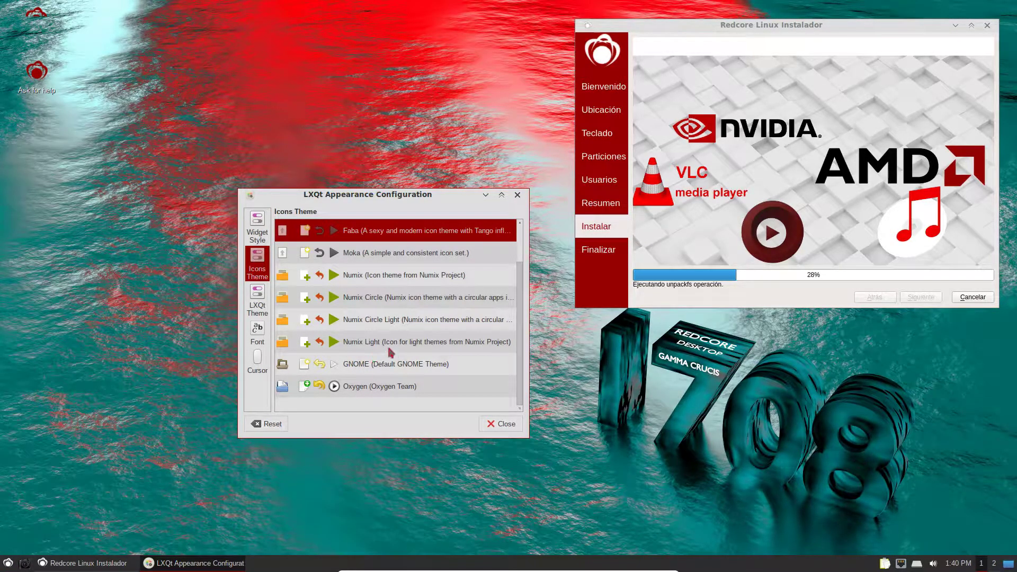
{"action": "left_click", "coordinate": [367, 325]}
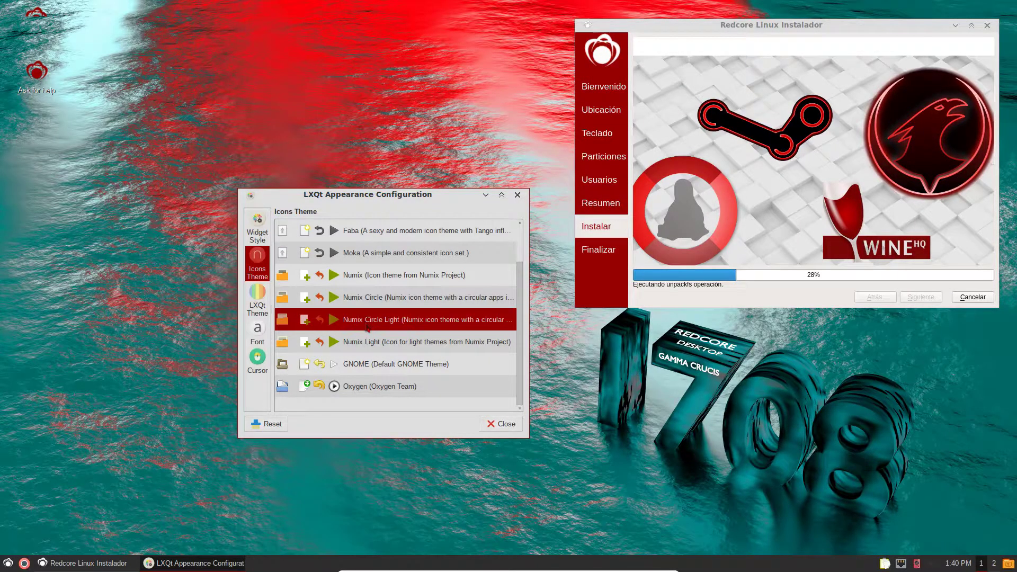
- Review the LXQt theme, font size and cursor pages, then return to Widget Style
{"action": "left_click", "coordinate": [258, 310]}
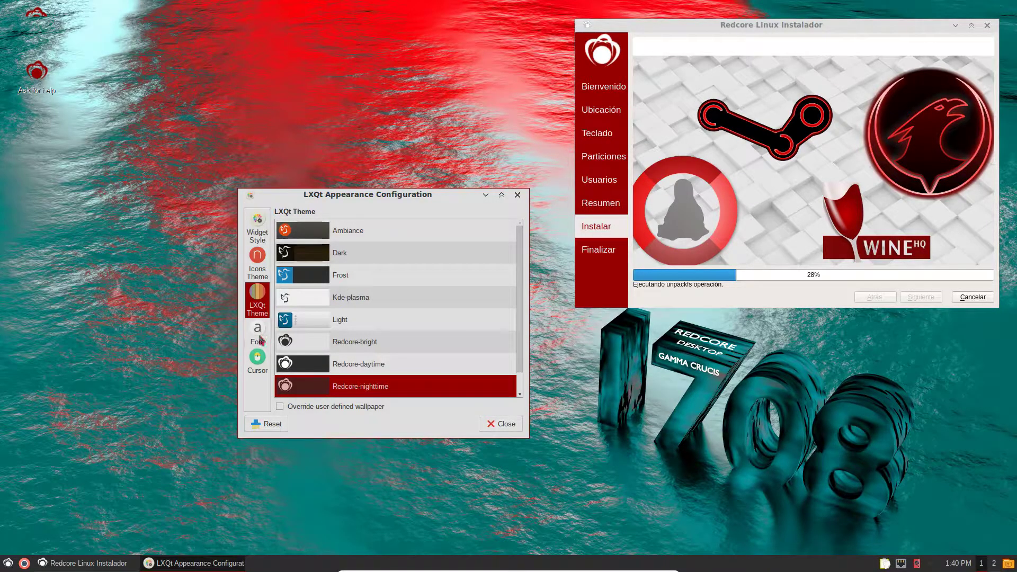
{"action": "left_click", "coordinate": [259, 332]}
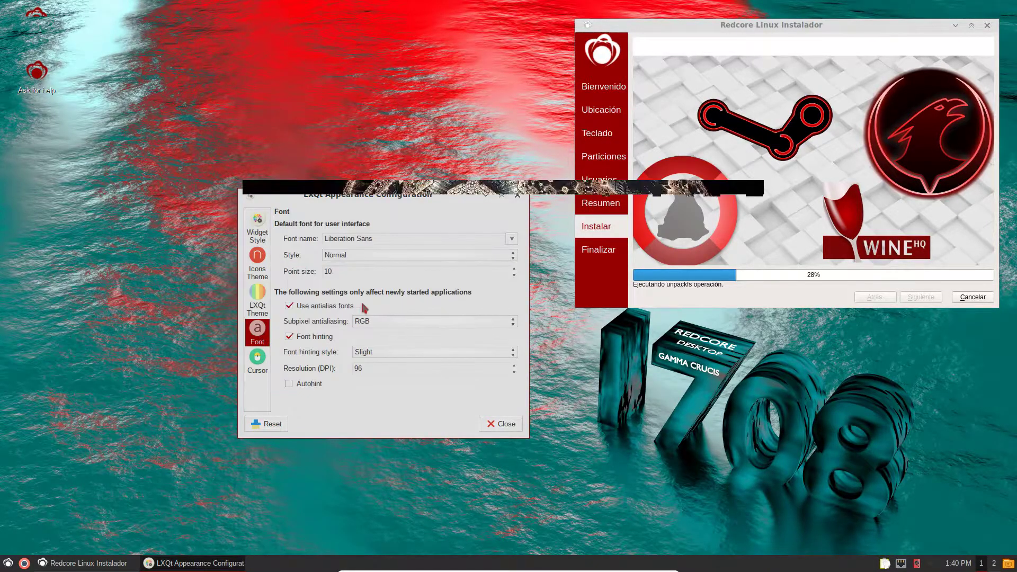
{"action": "left_click", "coordinate": [514, 274]}
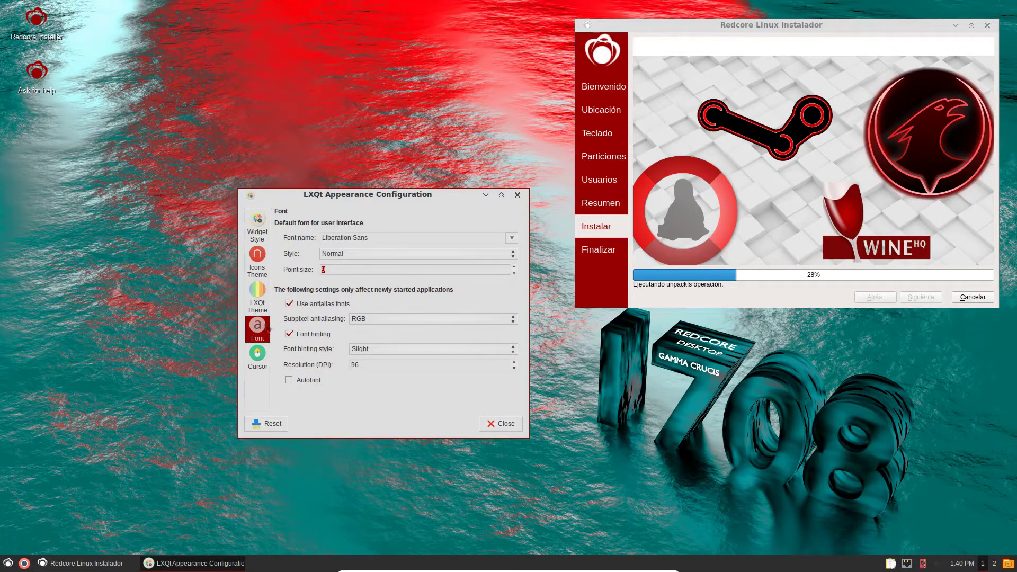
{"action": "left_click", "coordinate": [258, 355]}
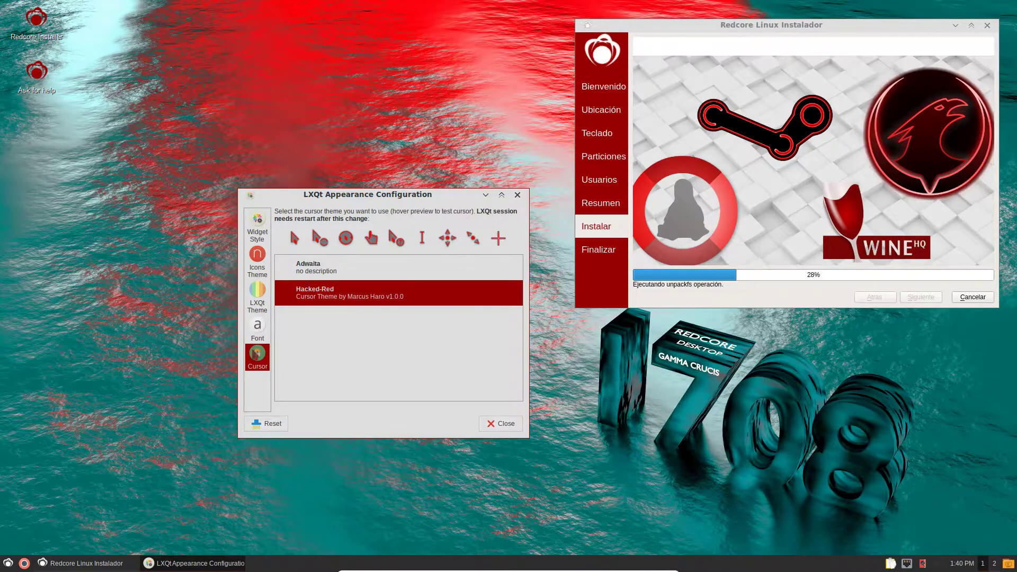
{"action": "left_click", "coordinate": [256, 235]}
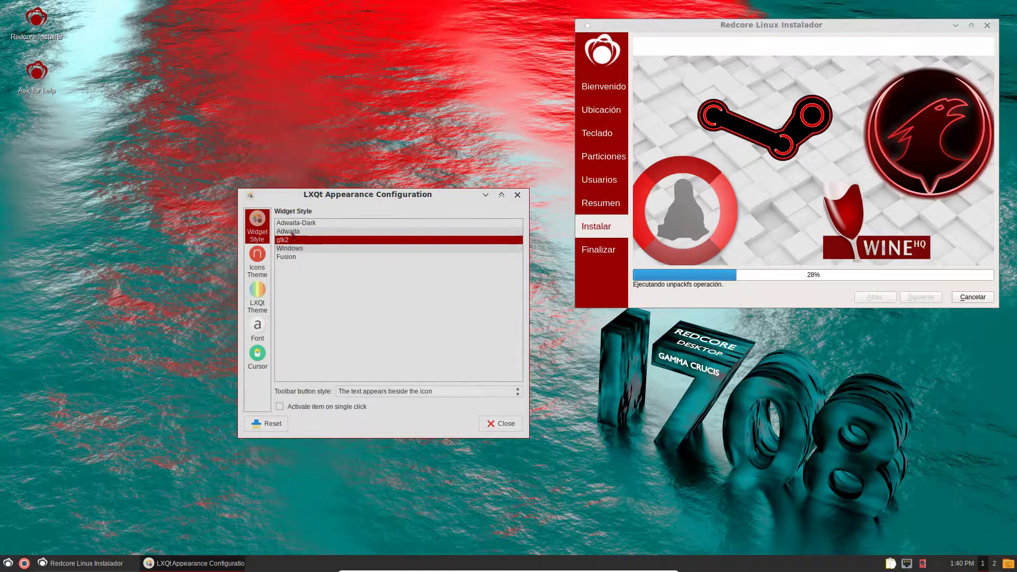
- Switch the widget style to Adwaita-Dark and close the Appearance dialog
{"action": "left_click", "coordinate": [306, 225]}
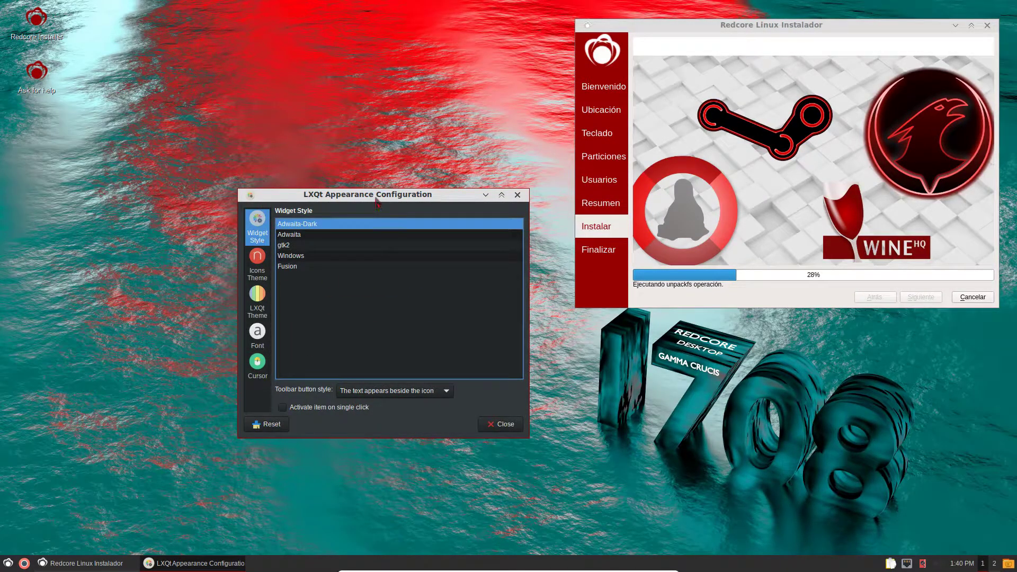
{"action": "left_click_drag", "start_coordinate": [376, 200], "coordinate": [344, 197]}
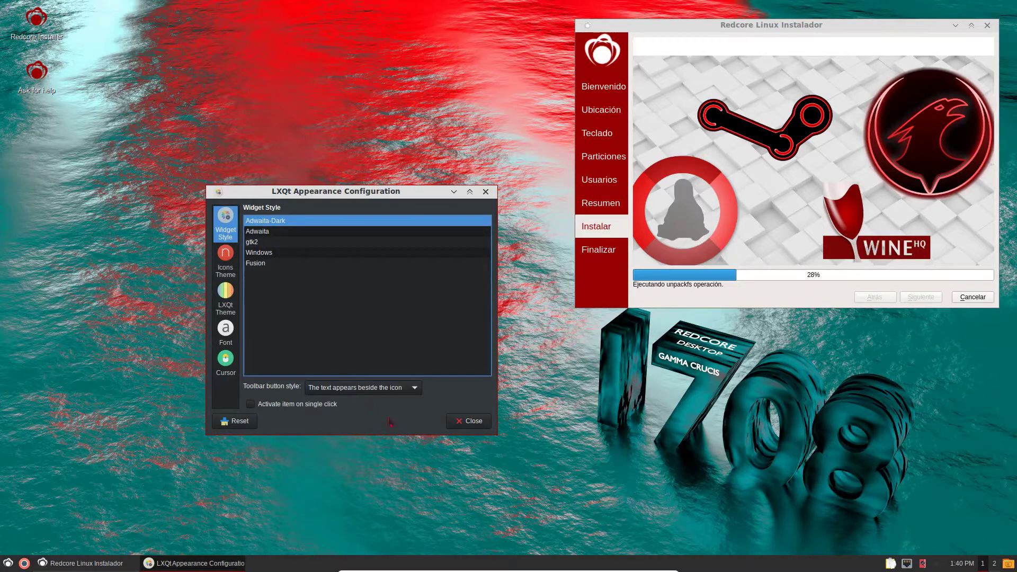
{"action": "left_click", "coordinate": [232, 299]}
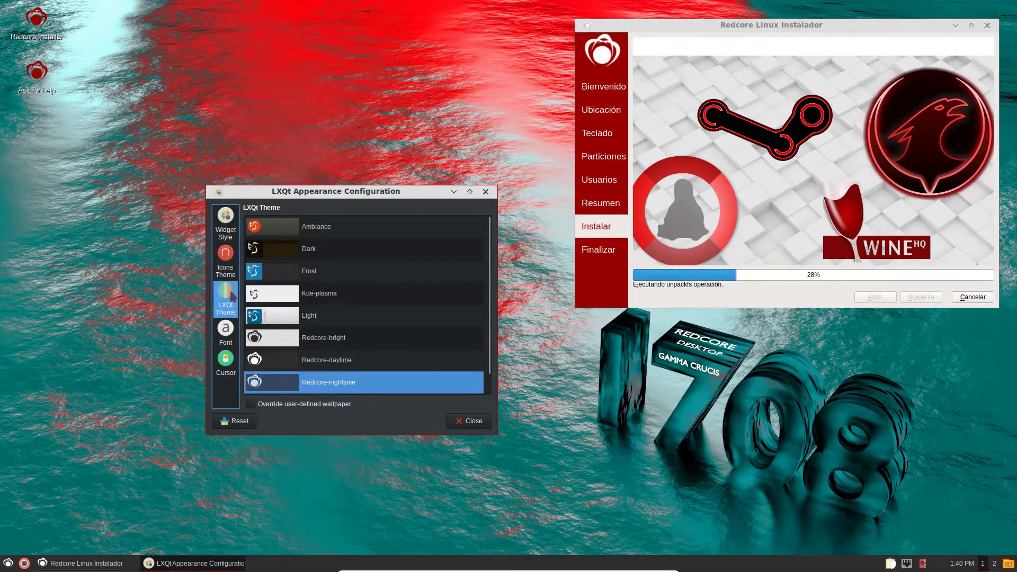
{"action": "left_click", "coordinate": [472, 426]}
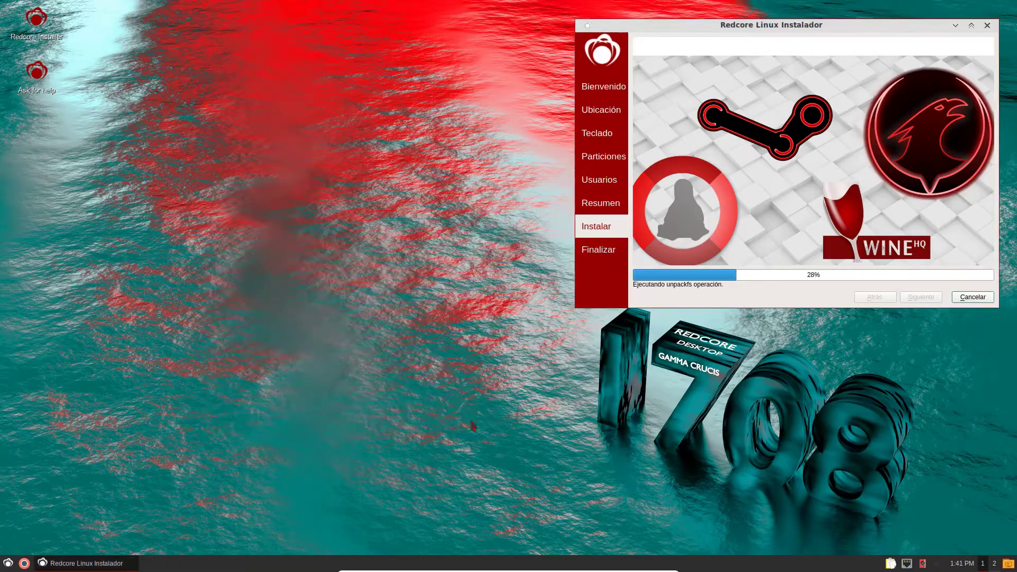
- Open the LXQt Configuration Center, scroll through its settings, and select Openbox Settings
{"action": "left_click", "coordinate": [8, 563]}
{"action": "mouse_move", "coordinate": [37, 496]}
{"action": "mouse_move", "coordinate": [127, 496]}
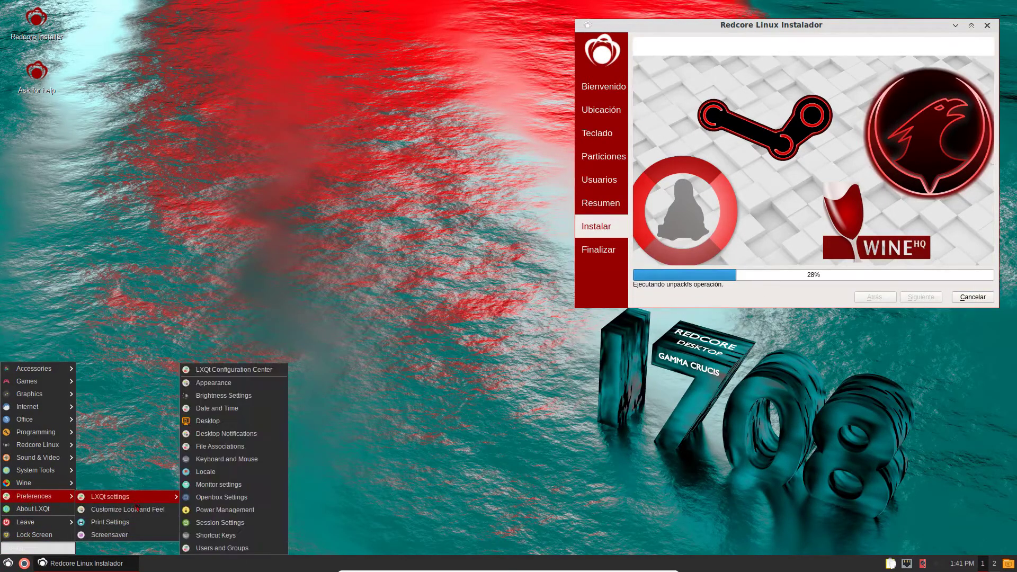
{"action": "left_click", "coordinate": [230, 379]}
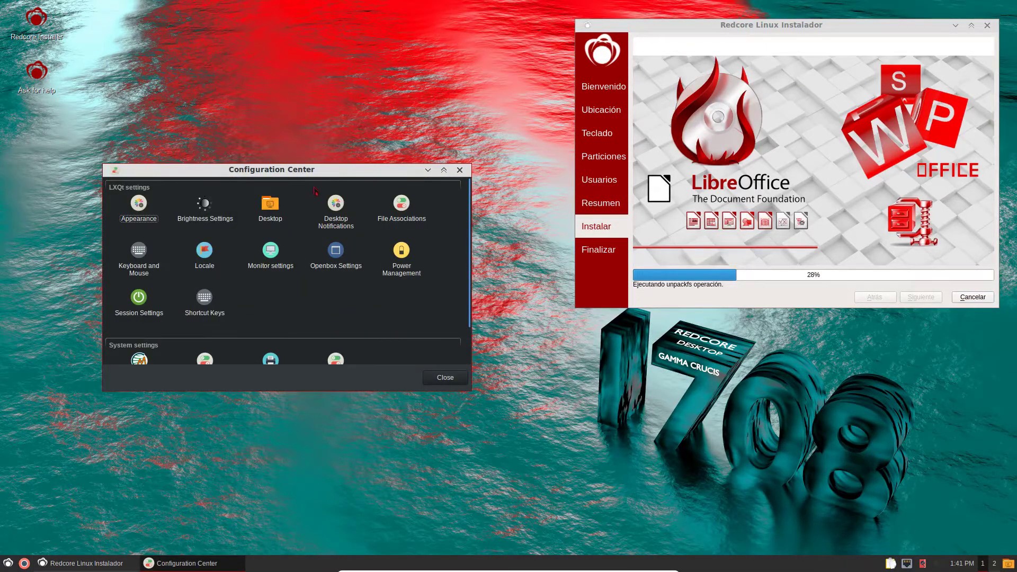
{"action": "left_click_drag", "start_coordinate": [321, 173], "coordinate": [365, 136]}
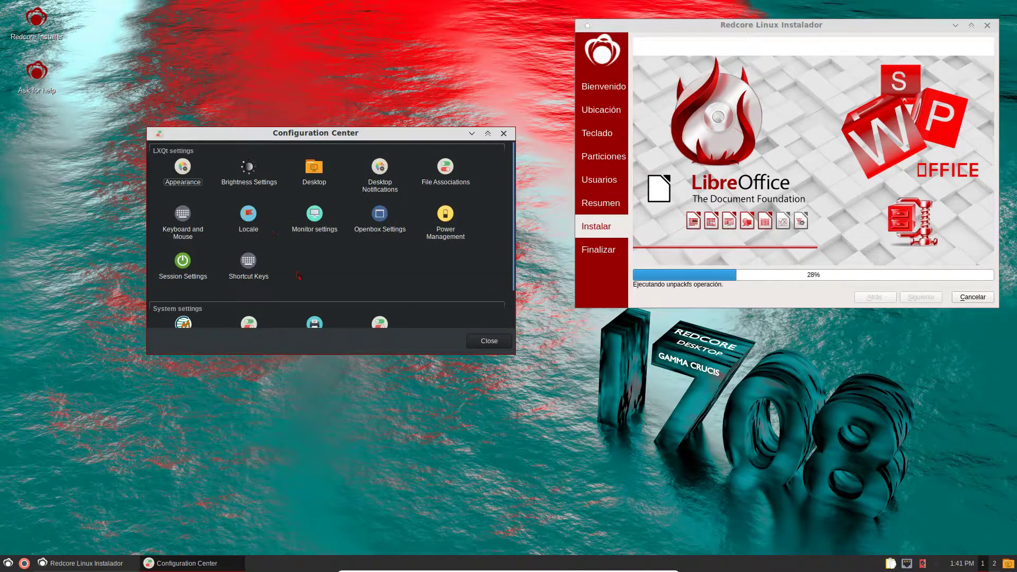
{"action": "scroll", "coordinate": [298, 272], "scroll_direction": "down", "scroll_amount": 1}
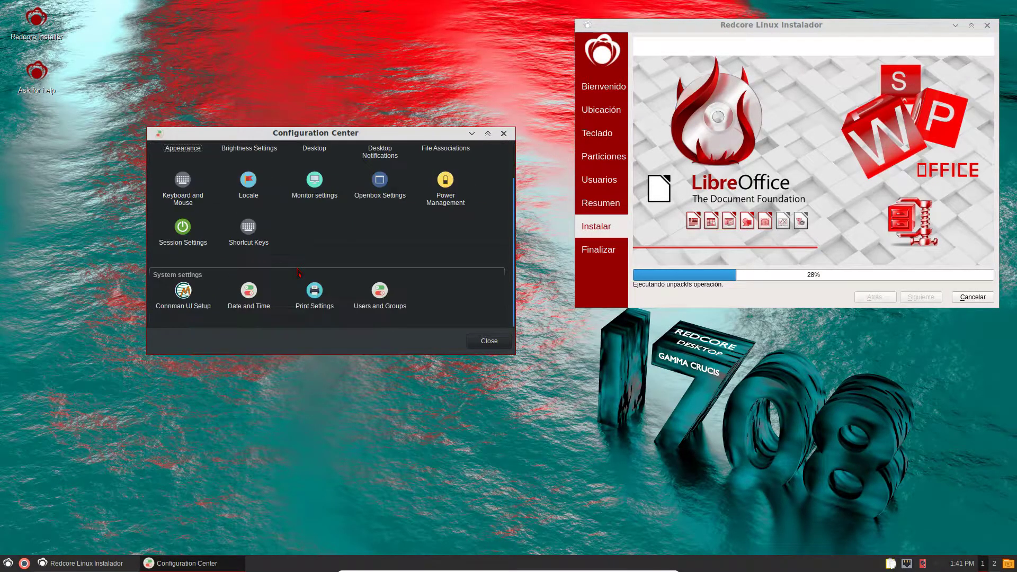
{"action": "scroll", "coordinate": [284, 249], "scroll_direction": "up", "scroll_amount": 1}
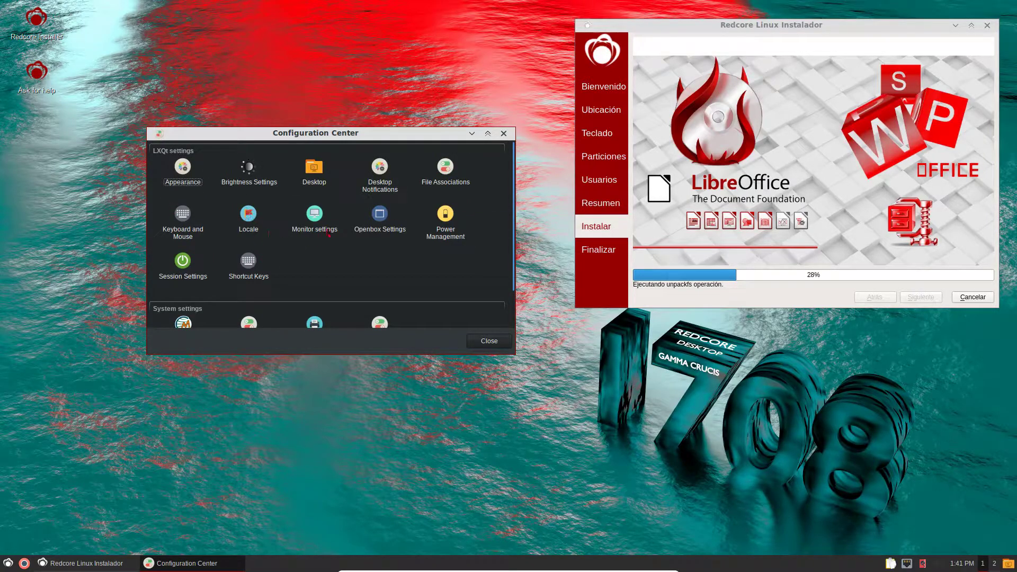
{"action": "scroll", "coordinate": [392, 273], "scroll_direction": "down", "scroll_amount": 1}
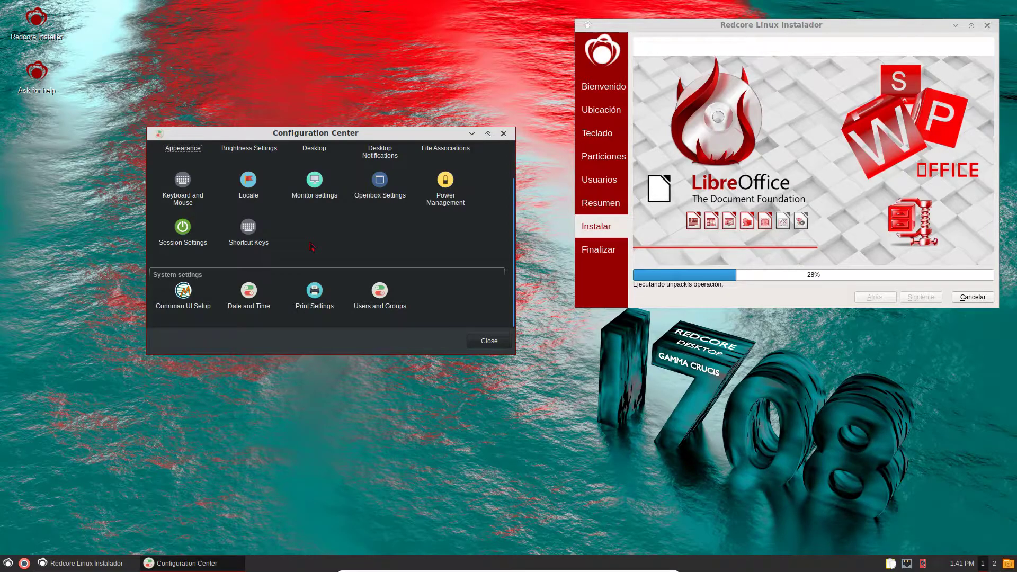
{"action": "scroll", "coordinate": [312, 247], "scroll_direction": "up", "scroll_amount": 1}
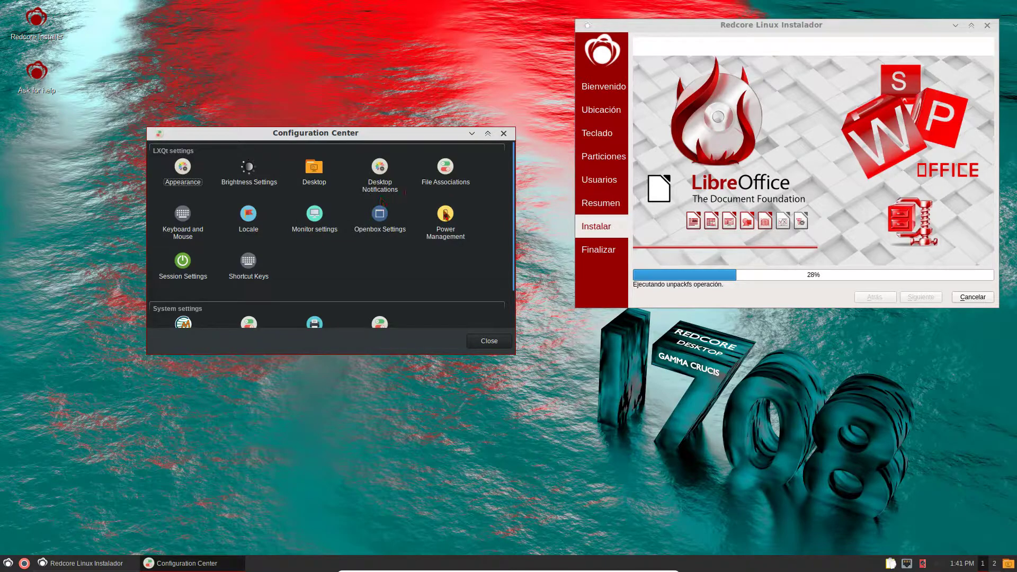
{"action": "left_click", "coordinate": [383, 221]}
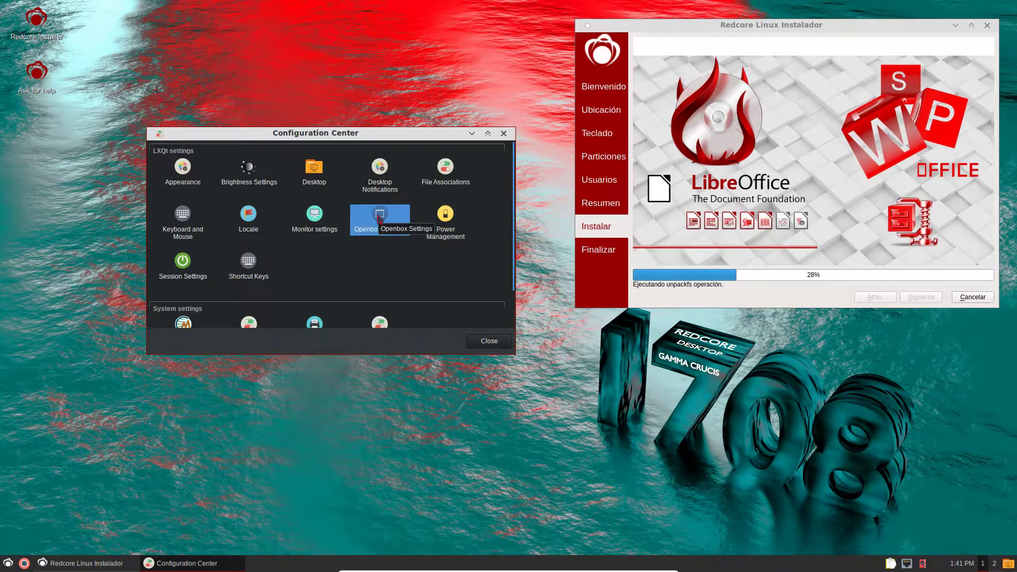
- Open Openbox Settings and apply the Redcore-nighttime window theme
{"action": "double_click", "coordinate": [379, 215]}
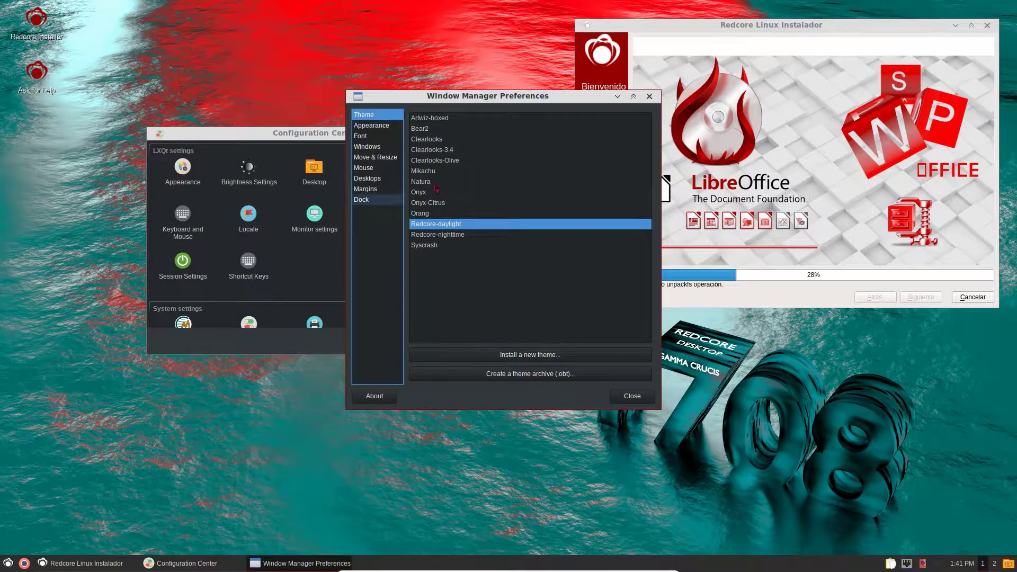
{"action": "left_click_drag", "start_coordinate": [488, 108], "coordinate": [388, 166]}
{"action": "left_click", "coordinate": [354, 294]}
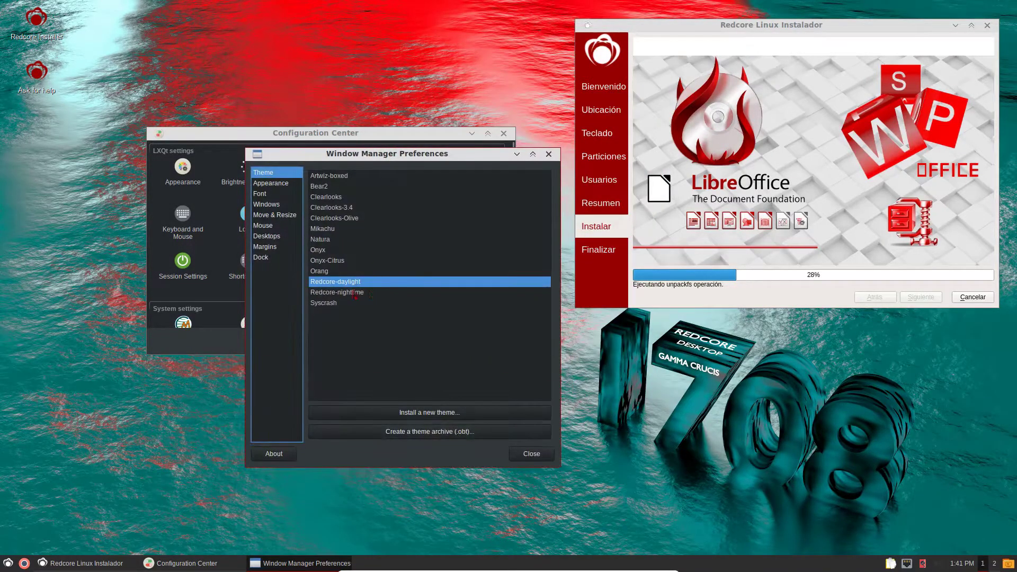
{"action": "left_click_drag", "start_coordinate": [447, 154], "coordinate": [359, 210]}
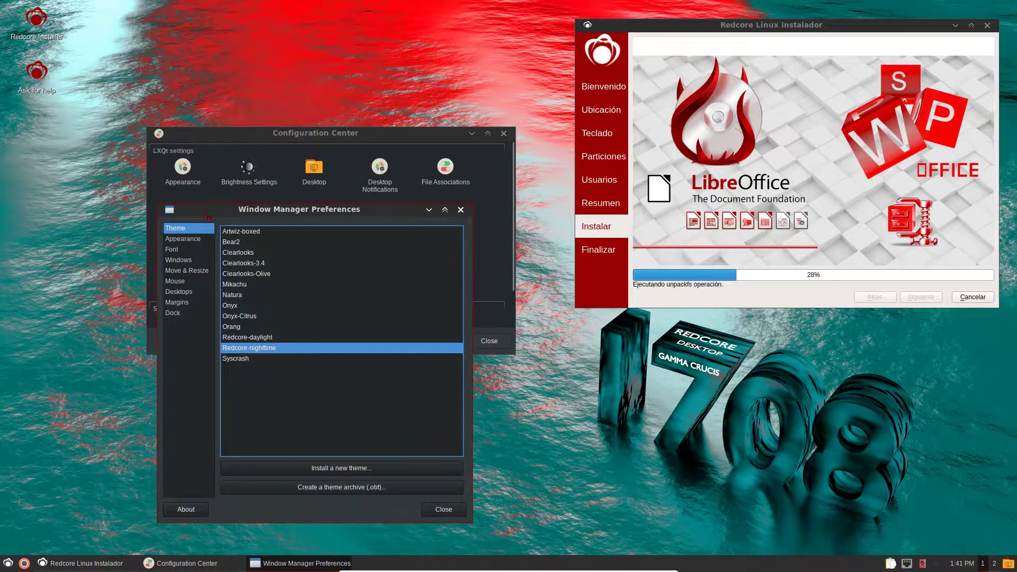
- Preview every Openbox theme from Artwiz-boxed to Syscrash, keep Redcore-nighttime, and view Appearance settings
{"action": "left_click", "coordinate": [255, 233]}
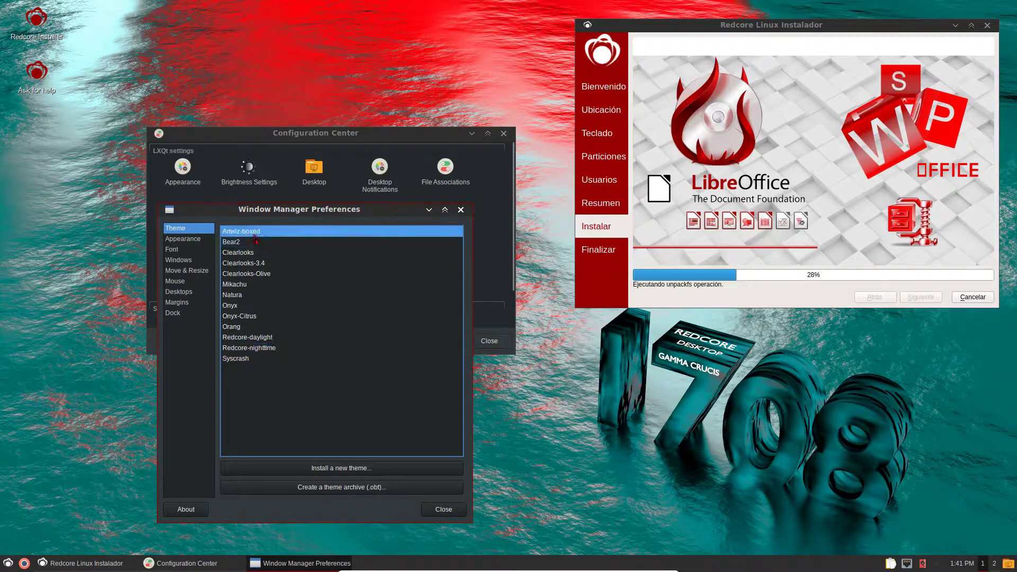
{"action": "left_click", "coordinate": [254, 241]}
{"action": "left_click", "coordinate": [255, 252]}
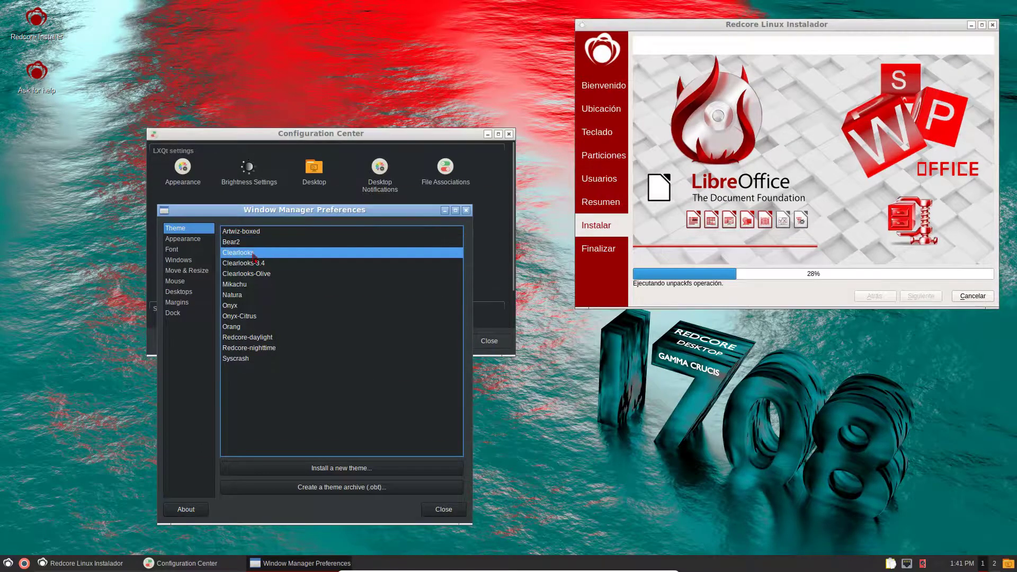
{"action": "left_click", "coordinate": [253, 264]}
{"action": "left_click", "coordinate": [249, 274]}
{"action": "left_click", "coordinate": [247, 285]}
{"action": "left_click", "coordinate": [244, 295]}
{"action": "left_click", "coordinate": [241, 306]}
{"action": "left_click", "coordinate": [242, 316]}
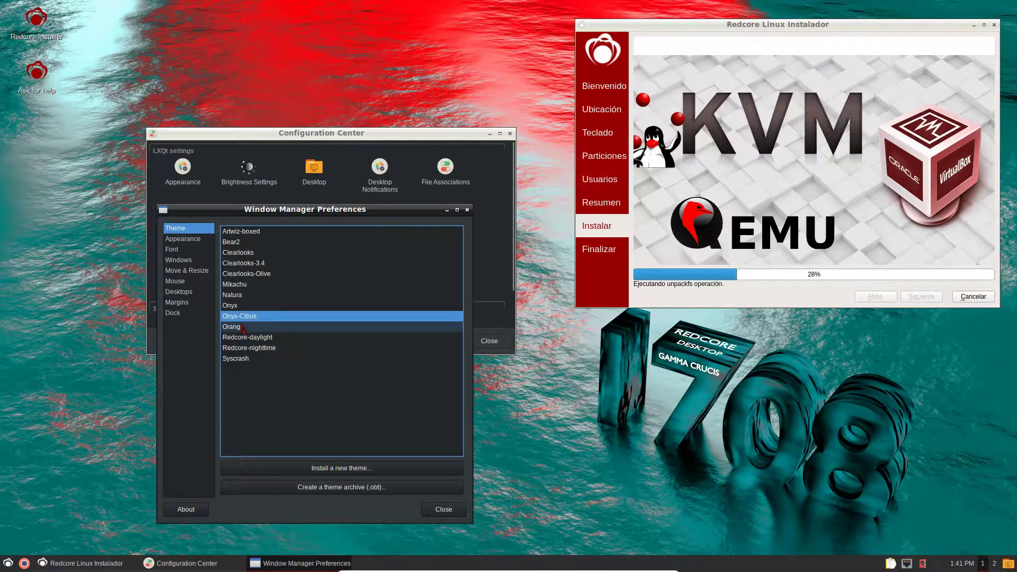
{"action": "left_click", "coordinate": [242, 327]}
{"action": "left_click", "coordinate": [247, 338]}
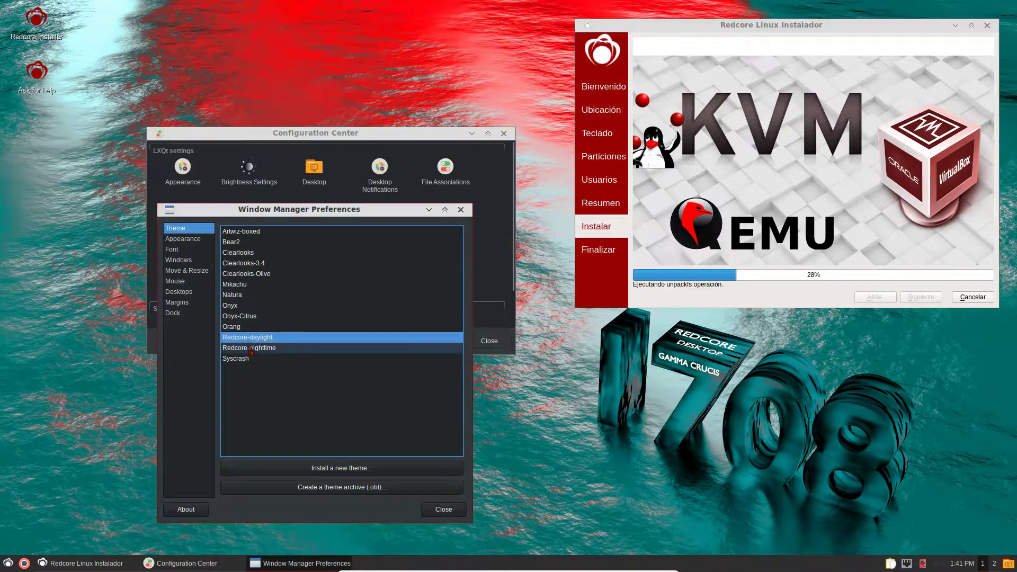
{"action": "left_click", "coordinate": [251, 348]}
{"action": "left_click", "coordinate": [253, 358]}
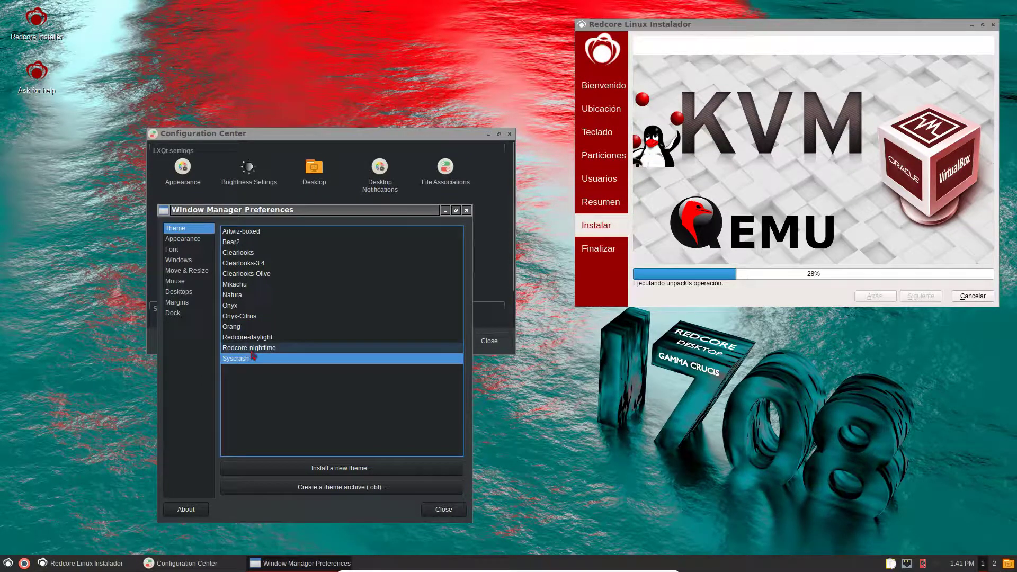
{"action": "left_click", "coordinate": [252, 348]}
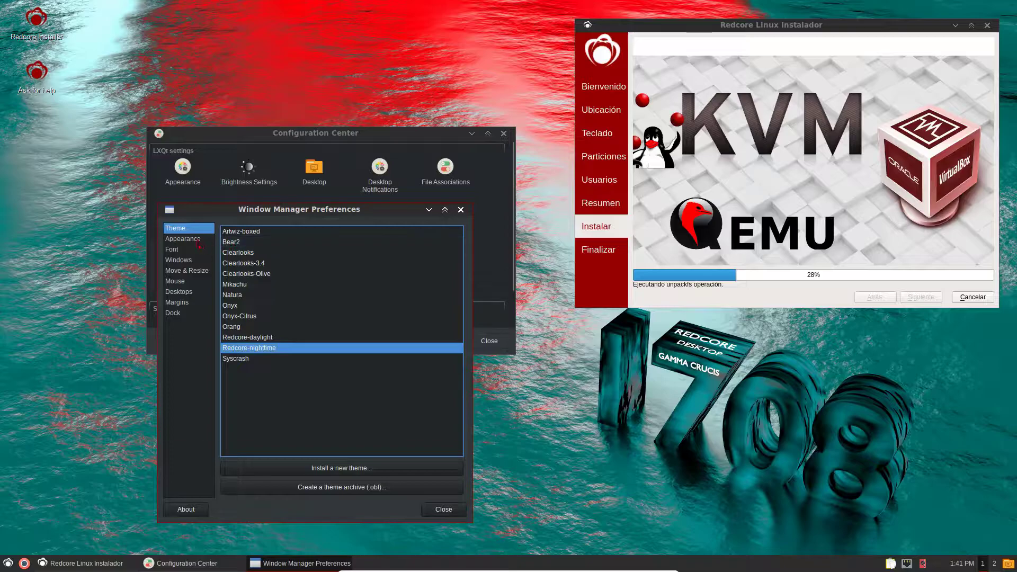
{"action": "left_click", "coordinate": [196, 239]}
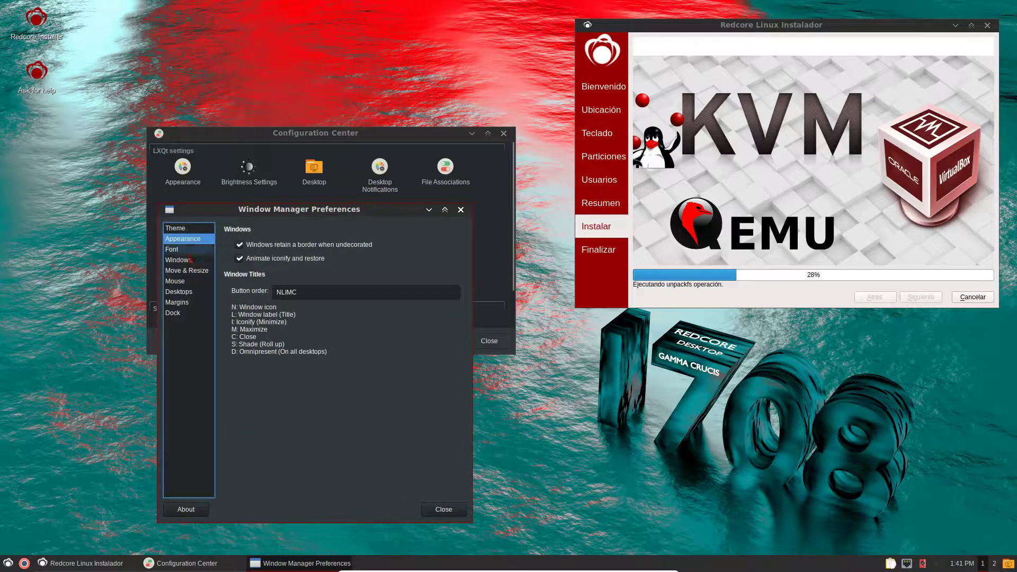
{"action": "left_click", "coordinate": [185, 249]}
- View the window placement settings and open and dismiss the desktop context menu twice
{"action": "left_click", "coordinate": [185, 260]}
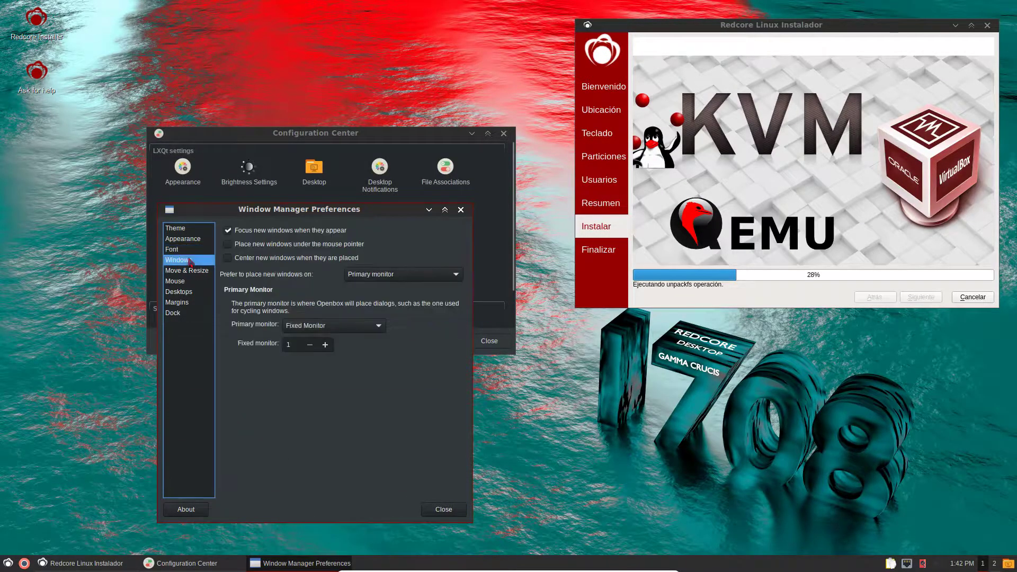
{"action": "right_click", "coordinate": [103, 285]}
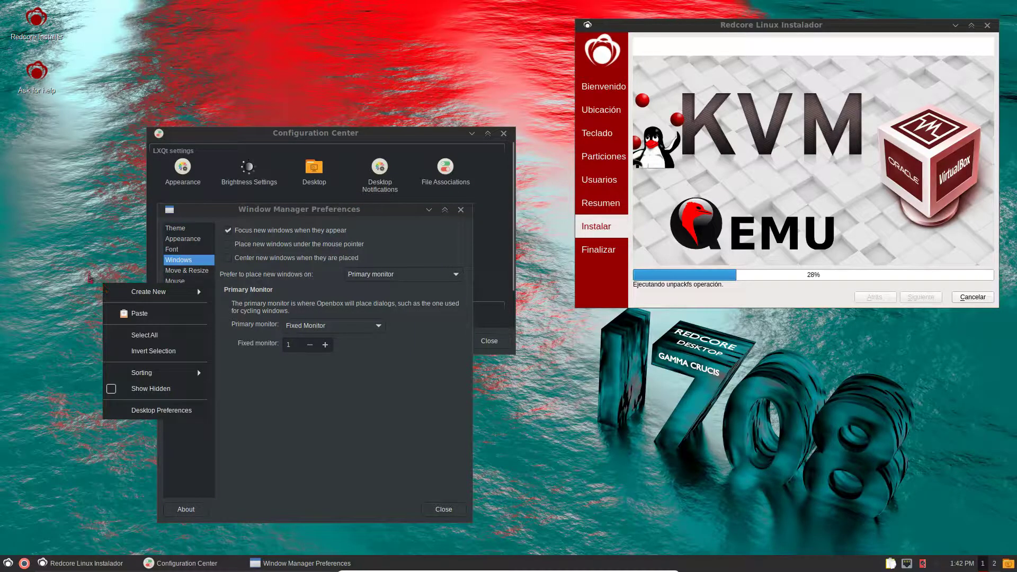
{"action": "left_click", "coordinate": [82, 195]}
{"action": "right_click", "coordinate": [75, 218]}
{"action": "left_click", "coordinate": [85, 435]}
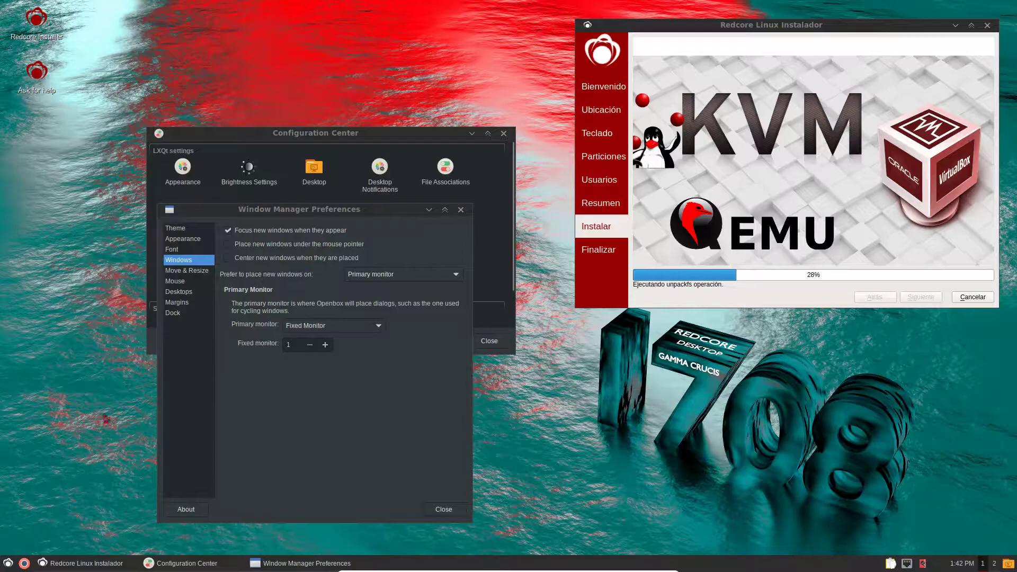
- Browse the Move and Resize, Mouse, Virtual Desktops, Screen Margins and Dock pages, then close Window Manager Preferences
{"action": "left_click", "coordinate": [188, 270]}
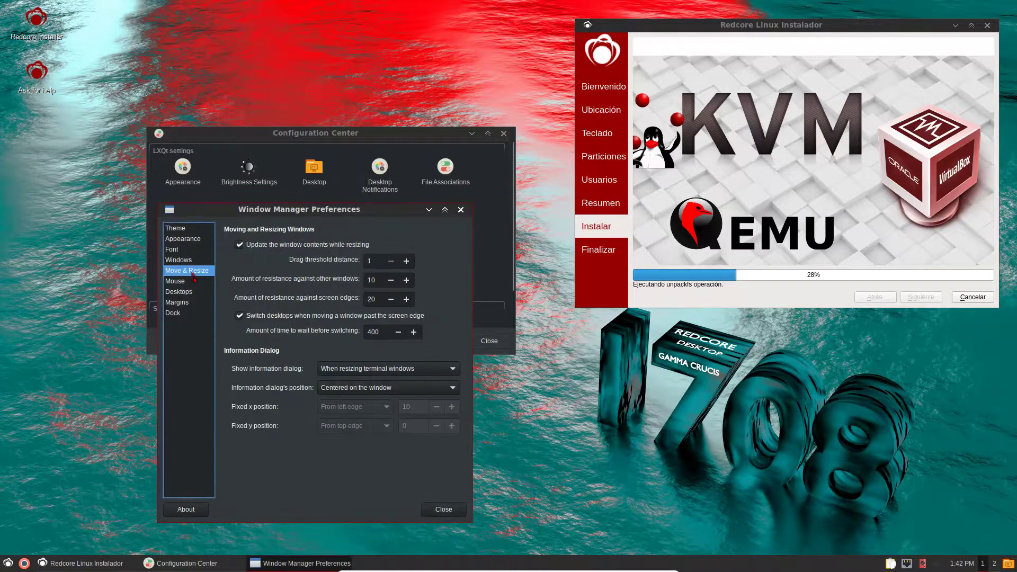
{"action": "left_click", "coordinate": [180, 281]}
{"action": "left_click", "coordinate": [180, 291]}
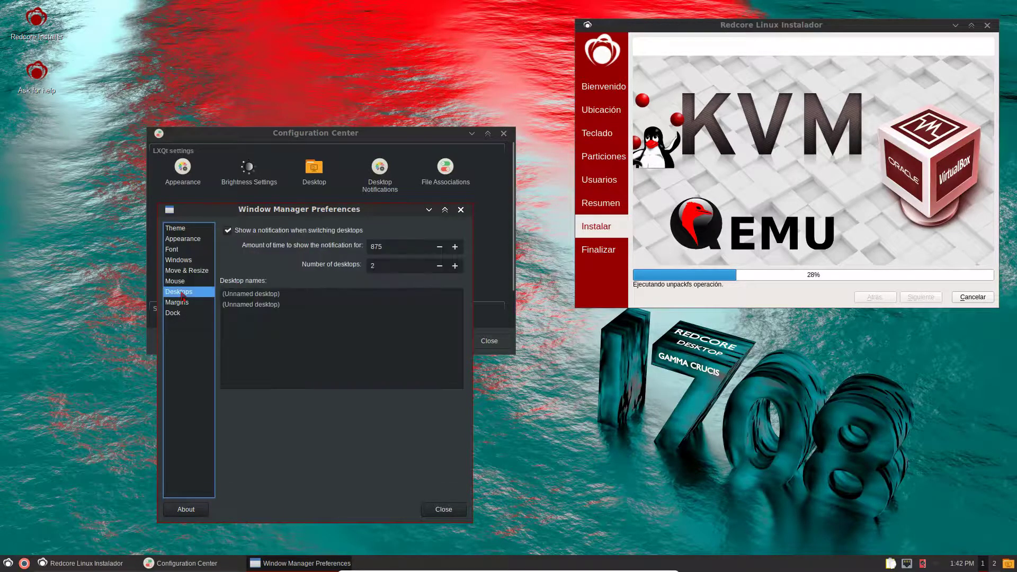
{"action": "left_click", "coordinate": [180, 303]}
{"action": "left_click", "coordinate": [179, 313]}
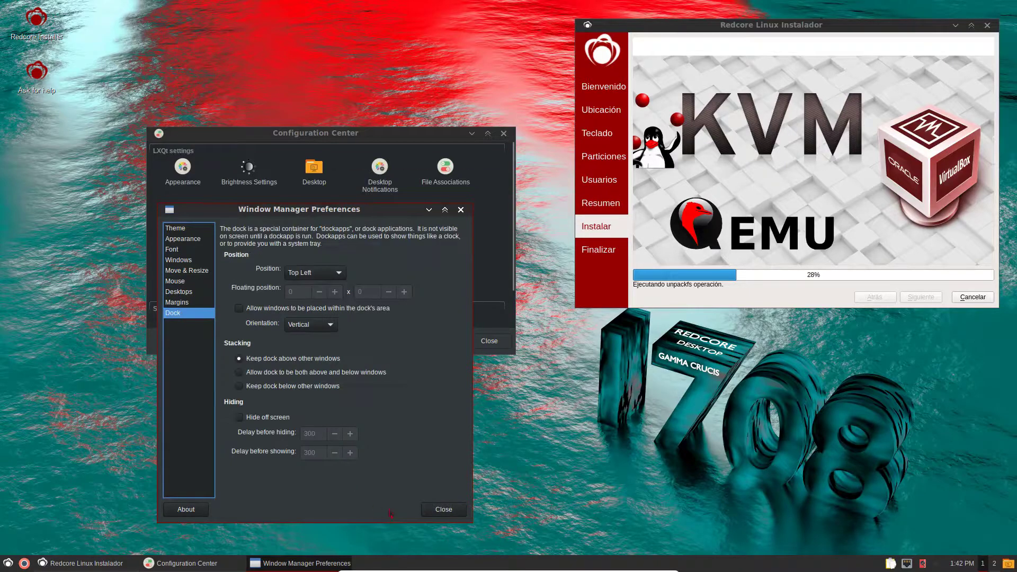
{"action": "left_click", "coordinate": [444, 509]}
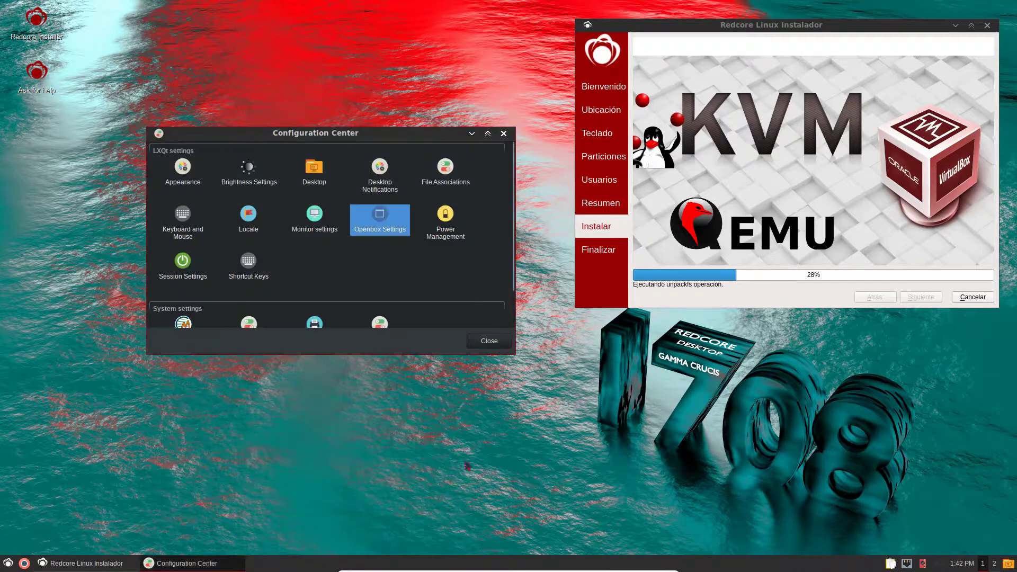
- Close the Configuration Center and open Desktop Preferences from the desktop context menu
{"action": "left_click", "coordinate": [489, 344]}
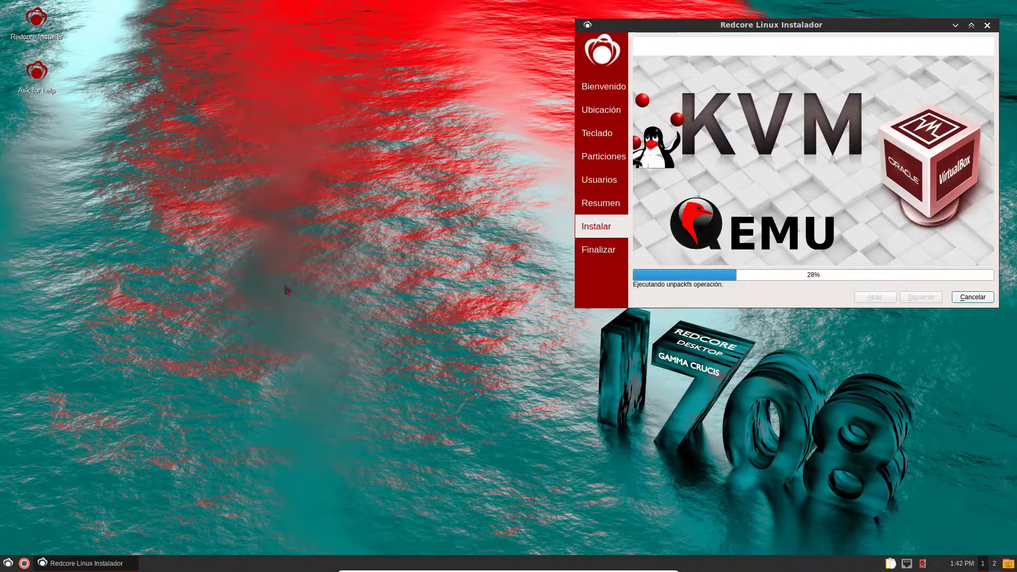
{"action": "right_click", "coordinate": [264, 260]}
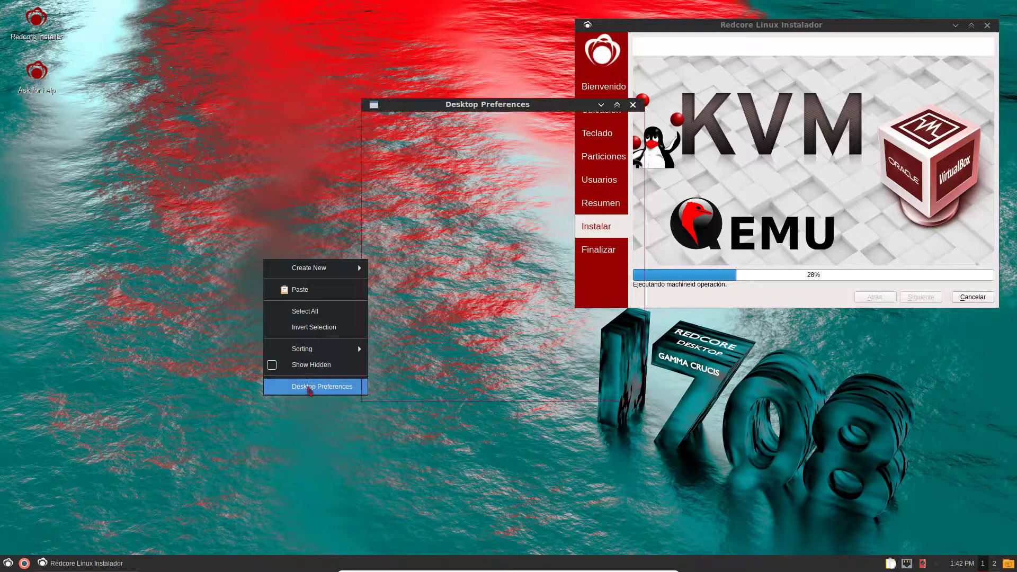
{"action": "left_click", "coordinate": [309, 387]}
{"action": "left_click_drag", "start_coordinate": [461, 114], "coordinate": [232, 144]}
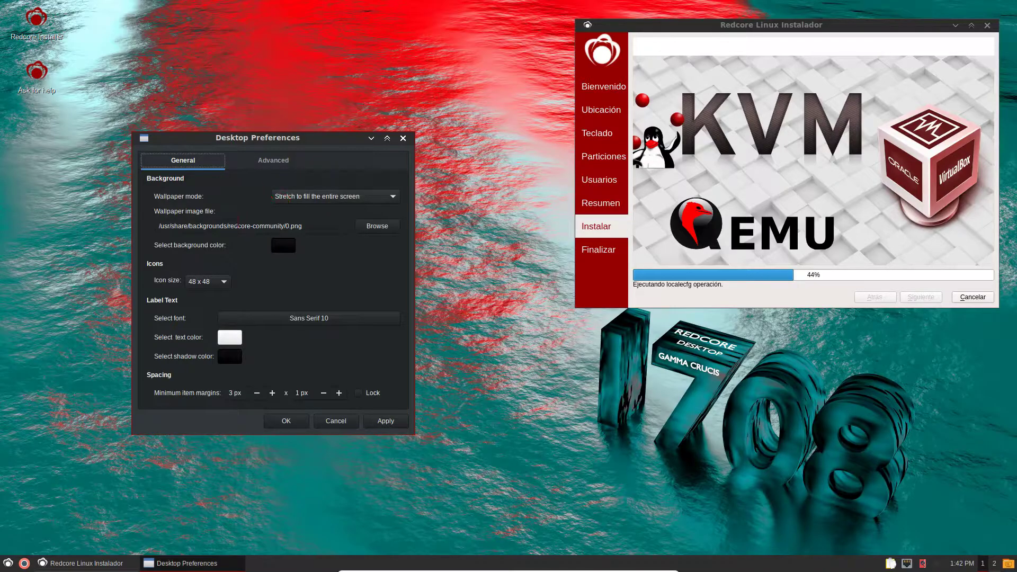
- Browse for a wallpaper image, navigating from the filesystem root into /usr/share
{"action": "left_click", "coordinate": [377, 226]}
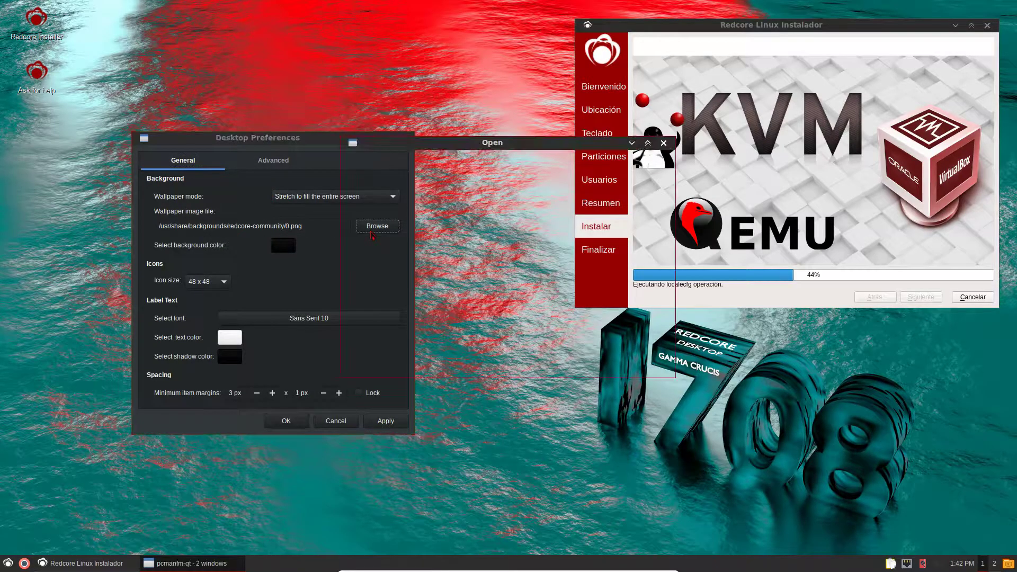
{"action": "left_click_drag", "start_coordinate": [428, 146], "coordinate": [189, 161]}
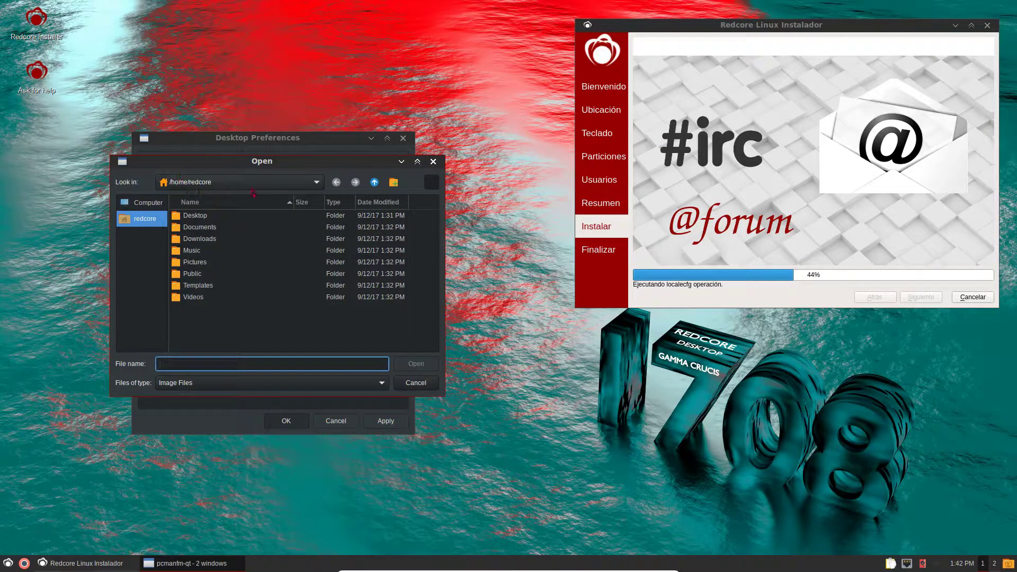
{"action": "left_click", "coordinate": [374, 182]}
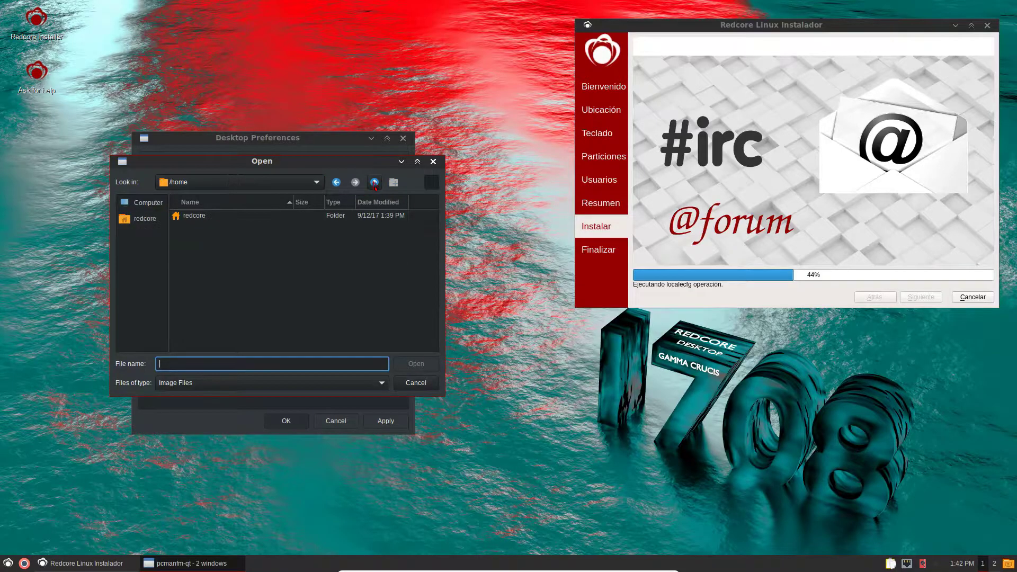
{"action": "left_click", "coordinate": [373, 182]}
{"action": "scroll", "coordinate": [181, 313], "scroll_direction": "down", "scroll_amount": 3}
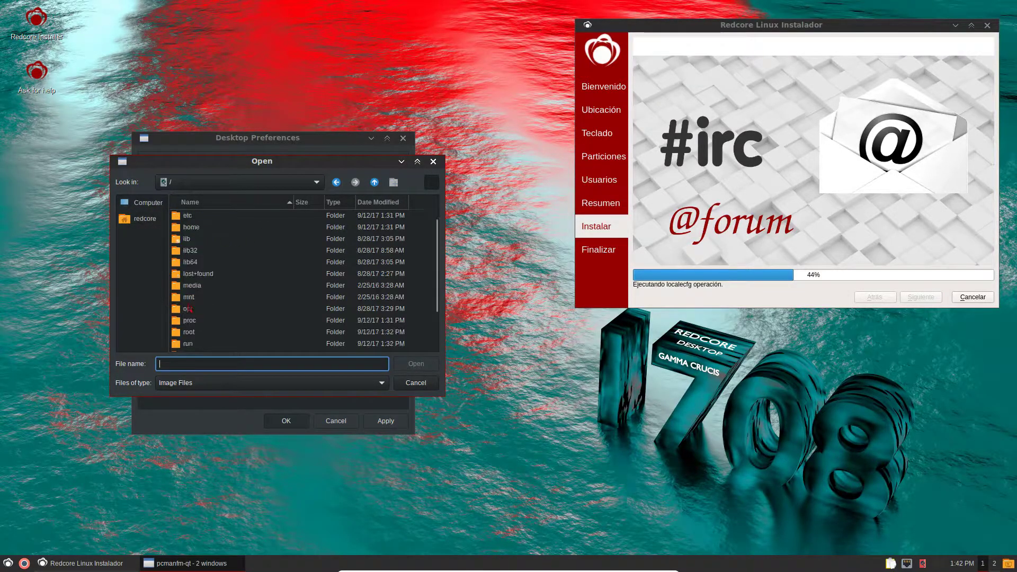
{"action": "double_click", "coordinate": [189, 332]}
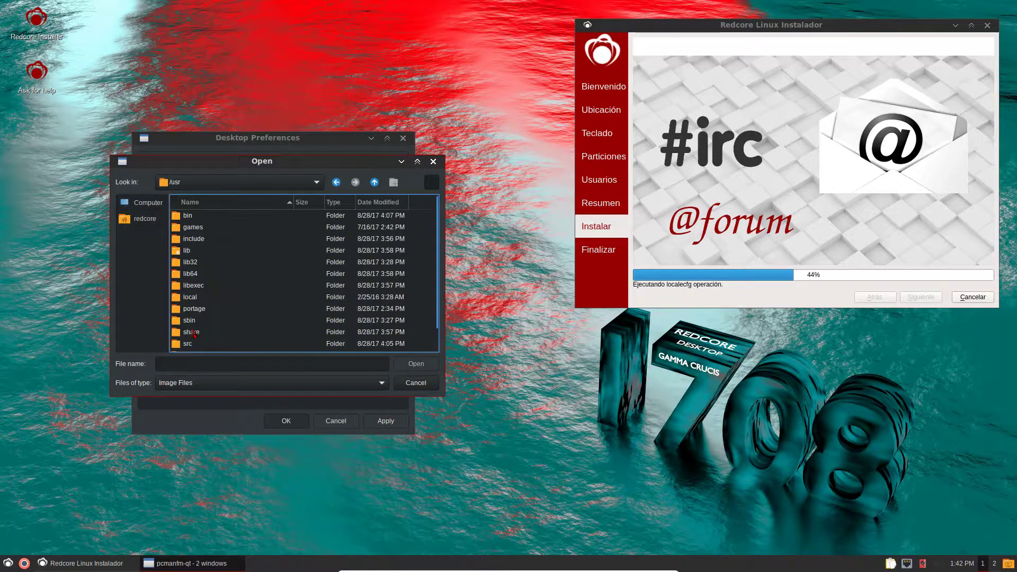
{"action": "double_click", "coordinate": [194, 334]}
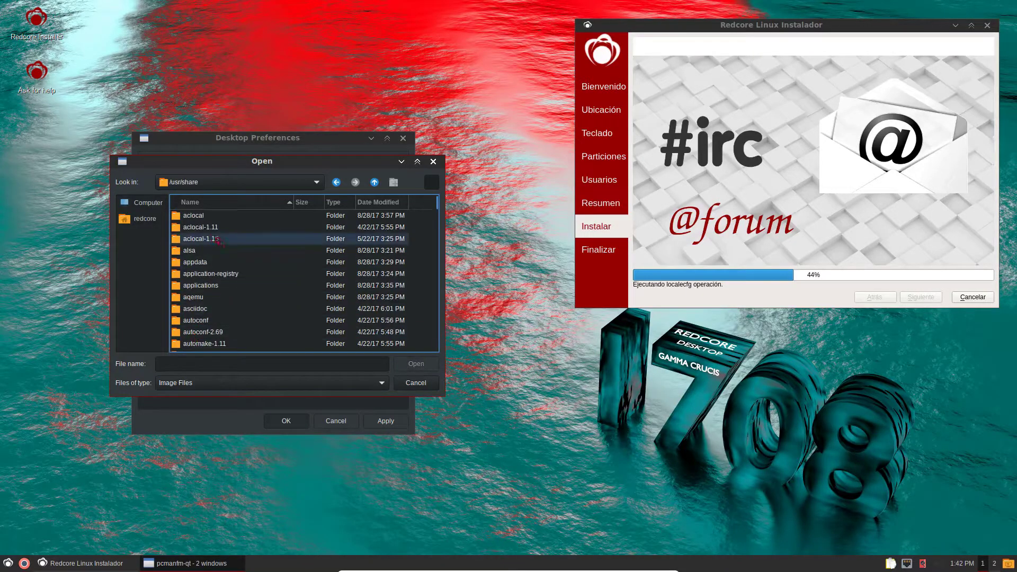
- Select redcore1andromeda0.png in /usr/share/backgrounds/redcore-community
{"action": "left_click_drag", "start_coordinate": [261, 161], "coordinate": [236, 195]}
{"action": "scroll", "coordinate": [201, 318], "scroll_direction": "down", "scroll_amount": 4}
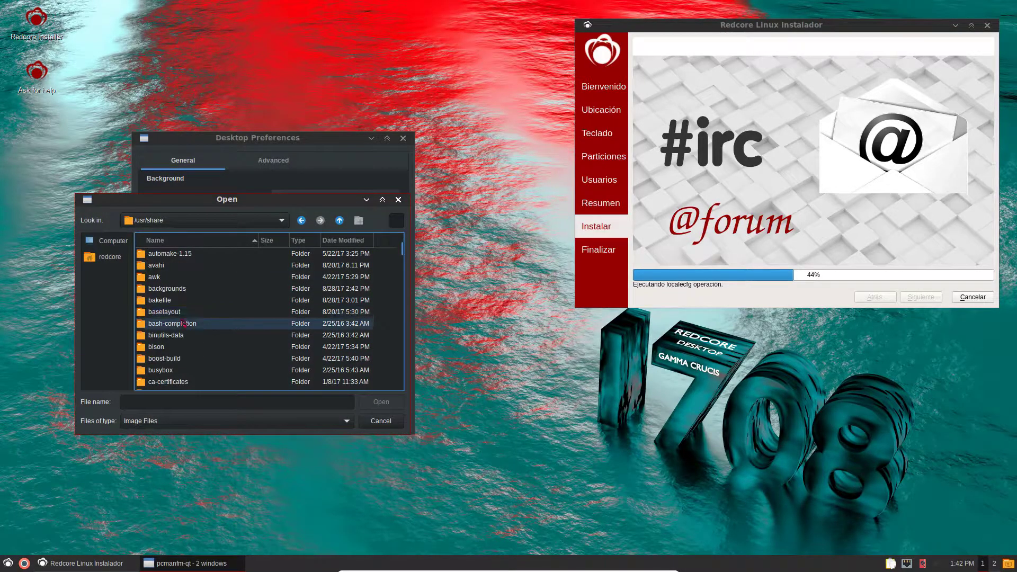
{"action": "double_click", "coordinate": [175, 290]}
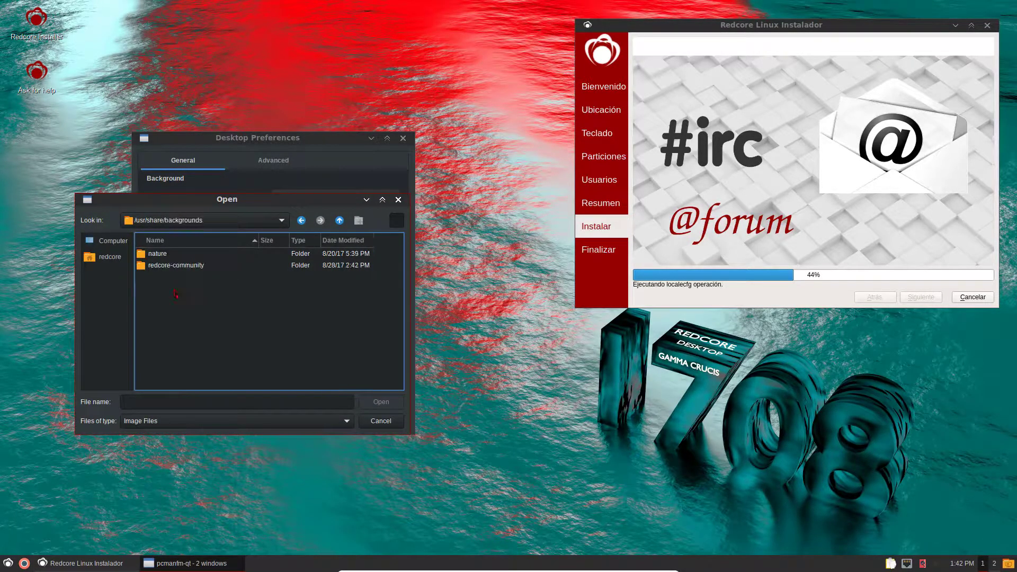
{"action": "double_click", "coordinate": [172, 266]}
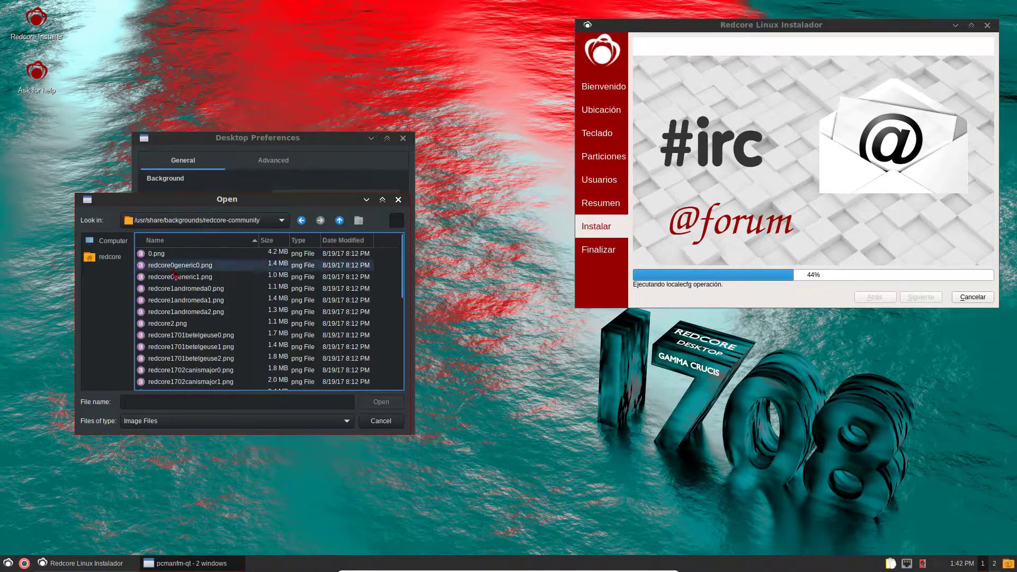
{"action": "left_click", "coordinate": [166, 257]}
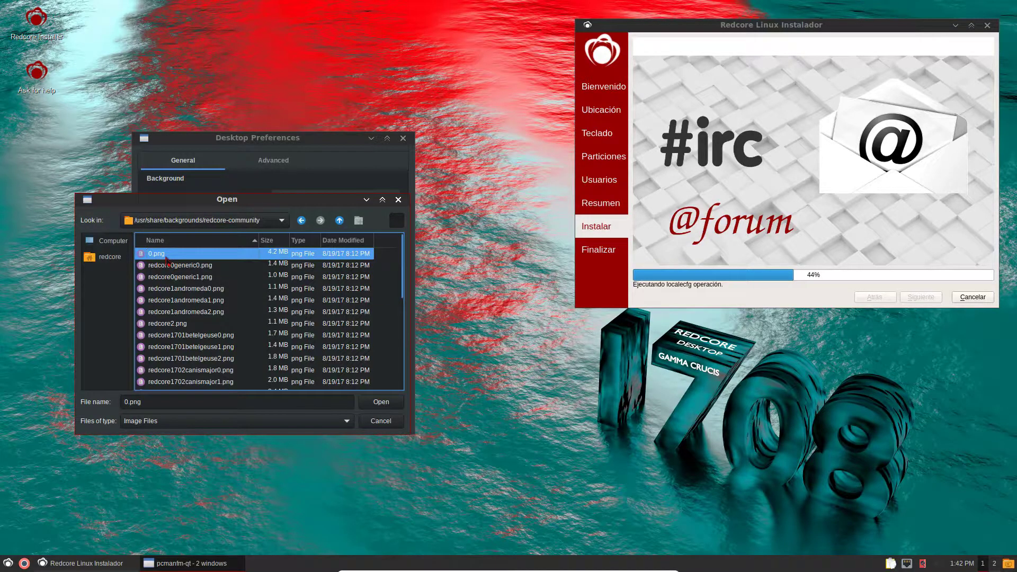
{"action": "left_click", "coordinate": [195, 265]}
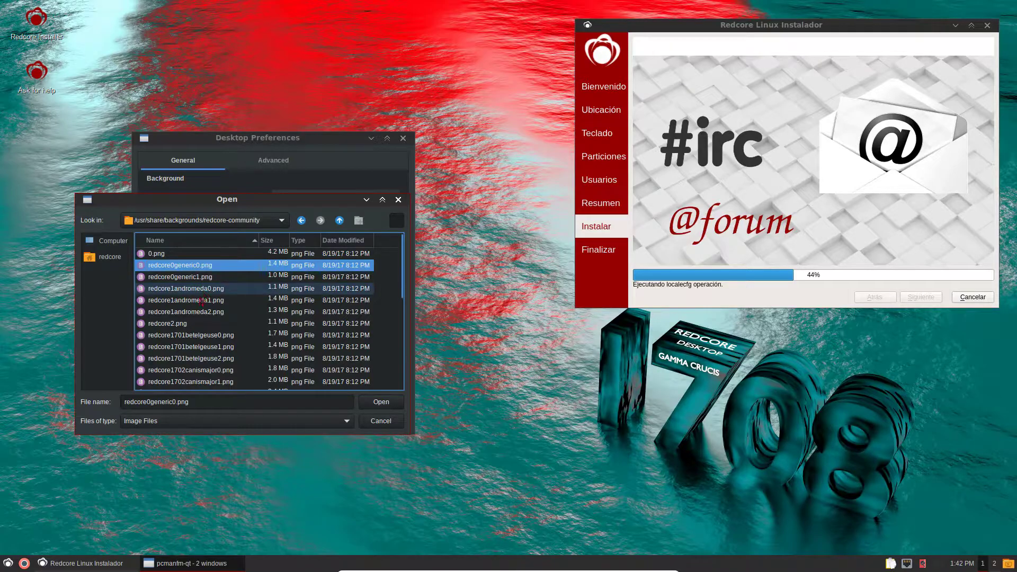
{"action": "left_click", "coordinate": [204, 289]}
- Set the Andromeda image as the wallpaper, apply it, and close Desktop Preferences
{"action": "left_click", "coordinate": [378, 402]}
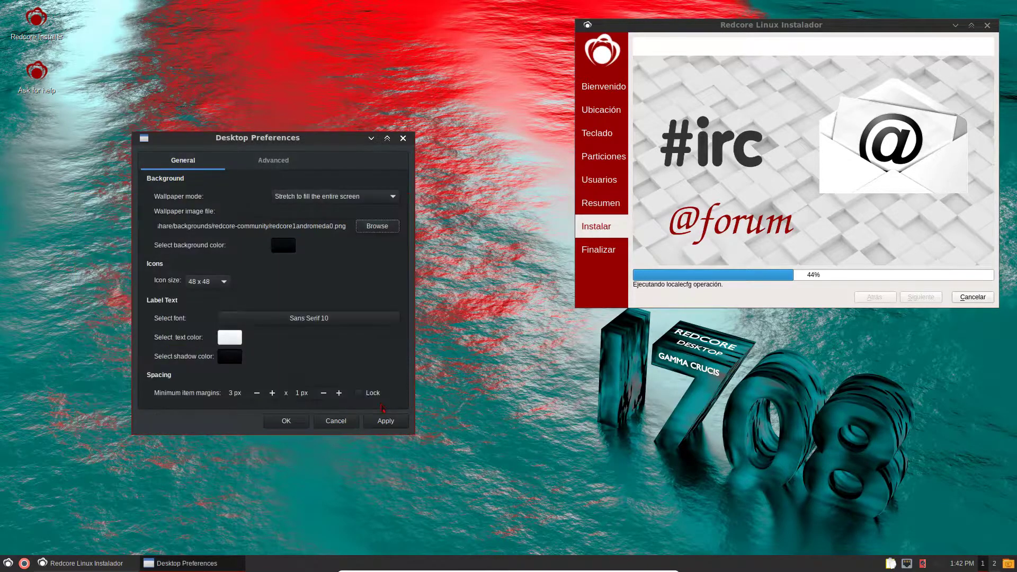
{"action": "left_click", "coordinate": [384, 422]}
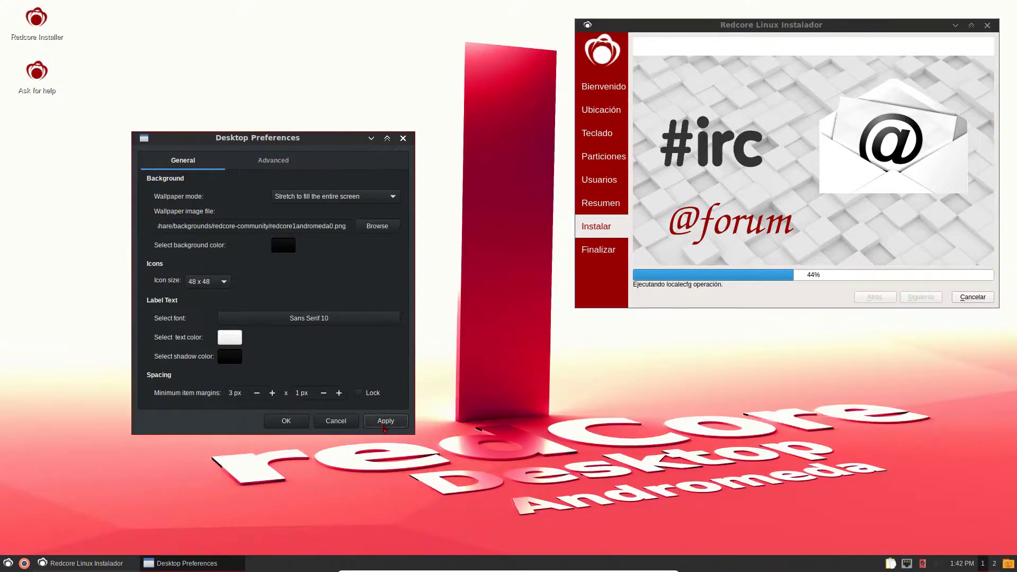
{"action": "left_click", "coordinate": [286, 422]}
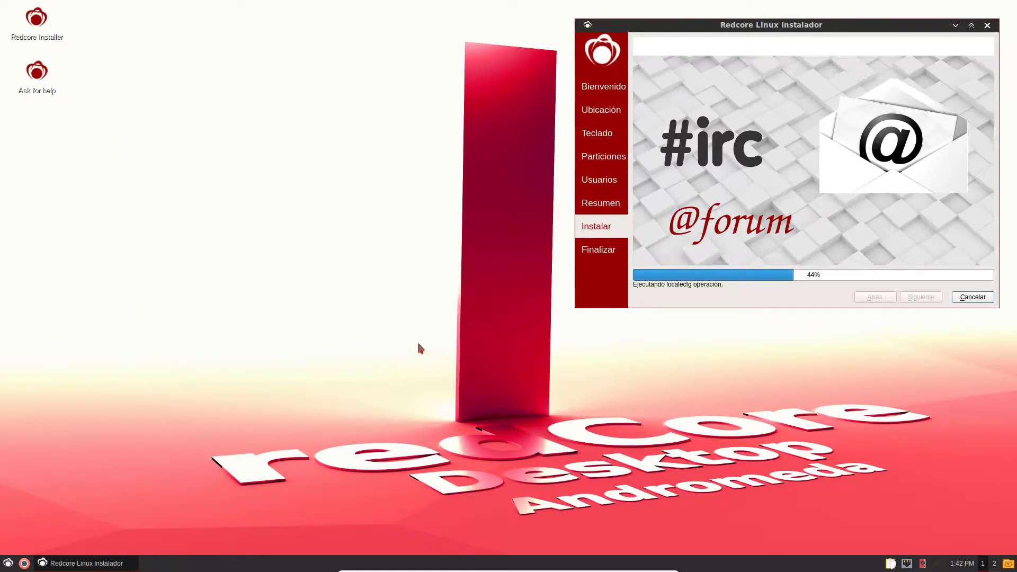
{"action": "left_click_drag", "start_coordinate": [795, 24], "coordinate": [787, 53]}
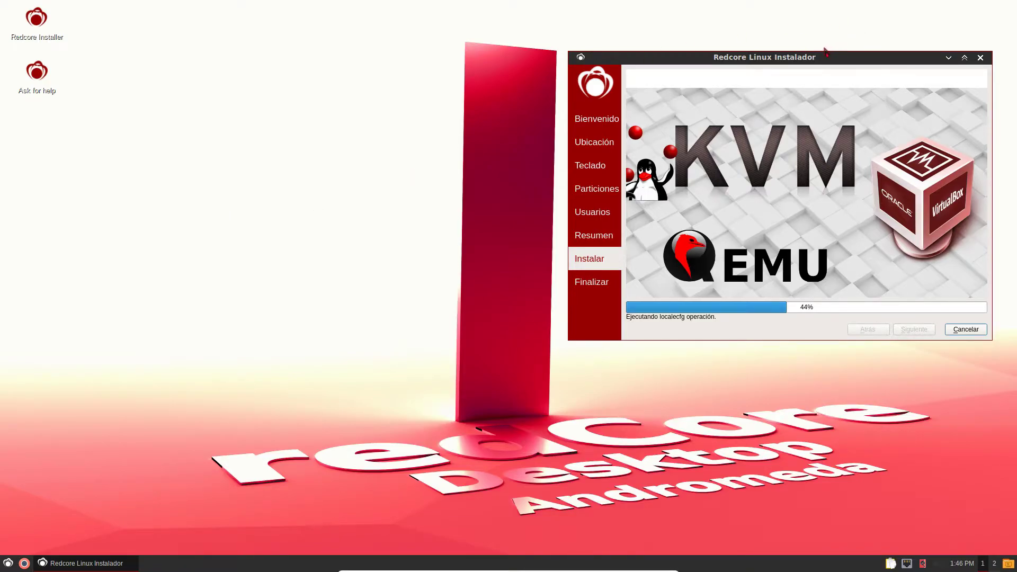
- Nudge the installer window up and bring up the LXQt application menu
{"action": "mouse_move", "coordinate": [819, 59]}
{"action": "left_mouse_down"}
{"action": "mouse_move", "coordinate": [782, 69]}
{"action": "mouse_move", "coordinate": [814, 51]}
{"action": "left_mouse_up"}
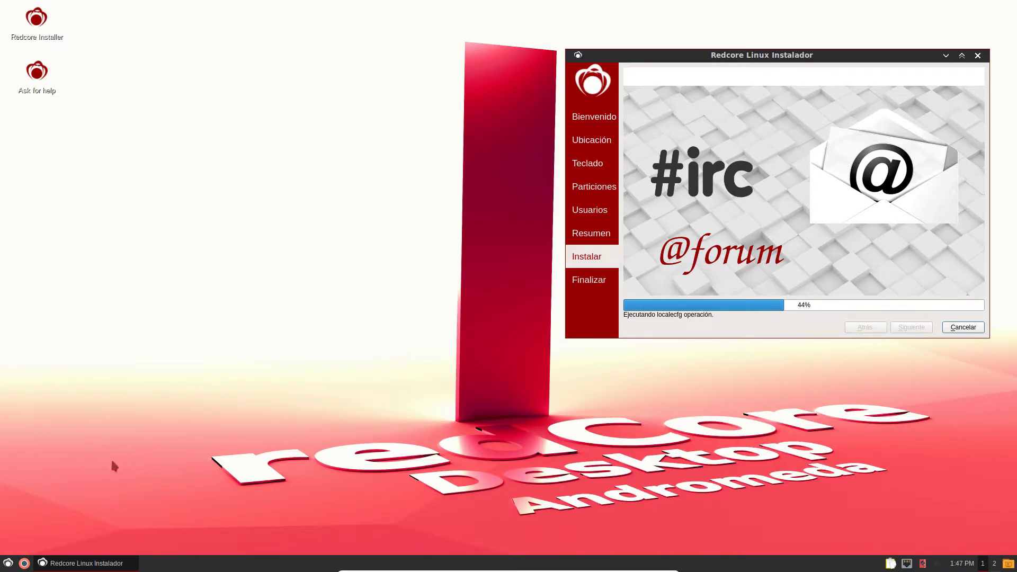
{"action": "left_click", "coordinate": [7, 563]}
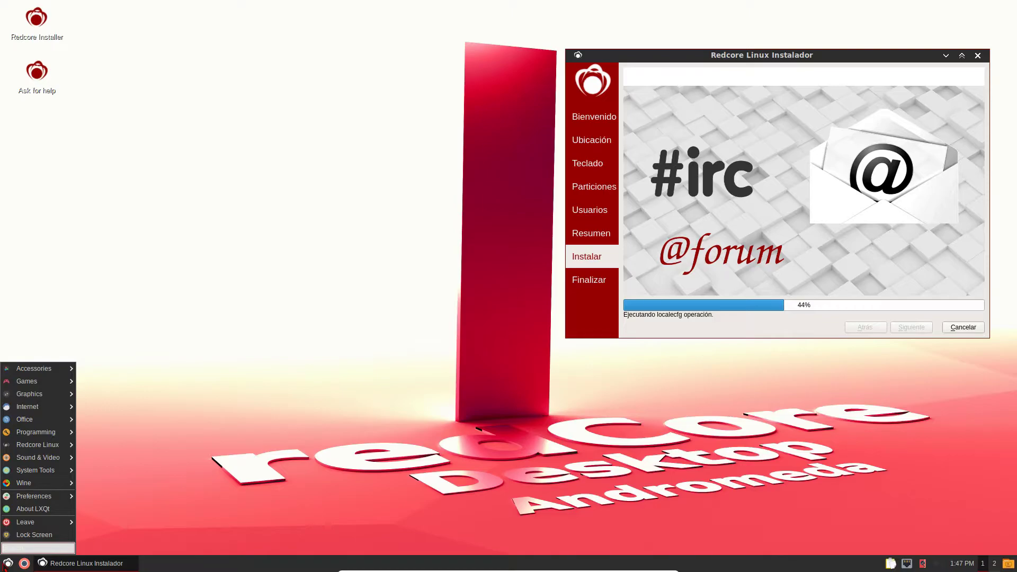
- Open About LXQt, view its Authors, Thanks and Technical Info tabs, then close it
{"action": "left_click", "coordinate": [50, 510]}
{"action": "left_click_drag", "start_coordinate": [476, 145], "coordinate": [254, 172]}
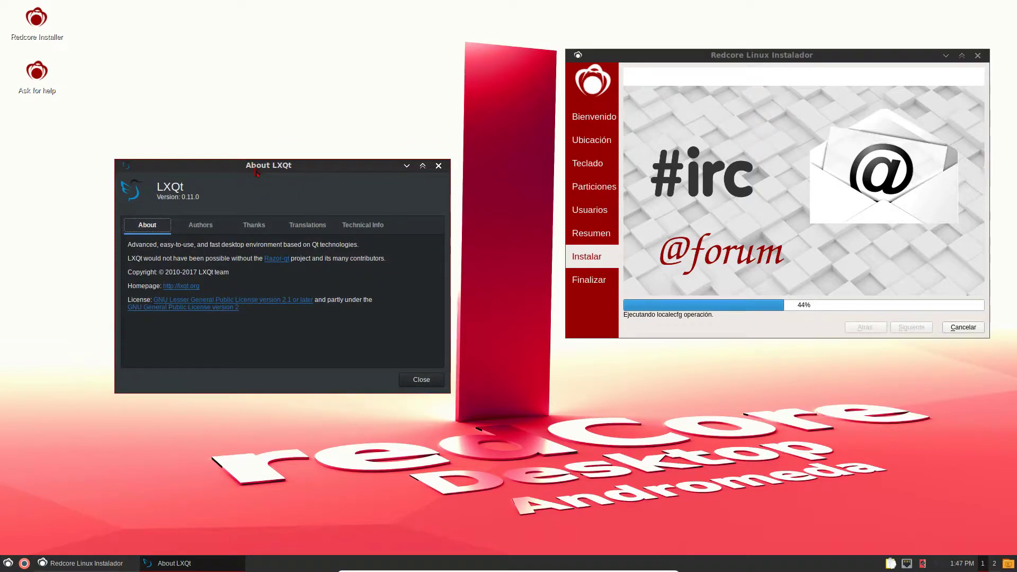
{"action": "left_click", "coordinate": [194, 229]}
{"action": "left_click", "coordinate": [257, 226]}
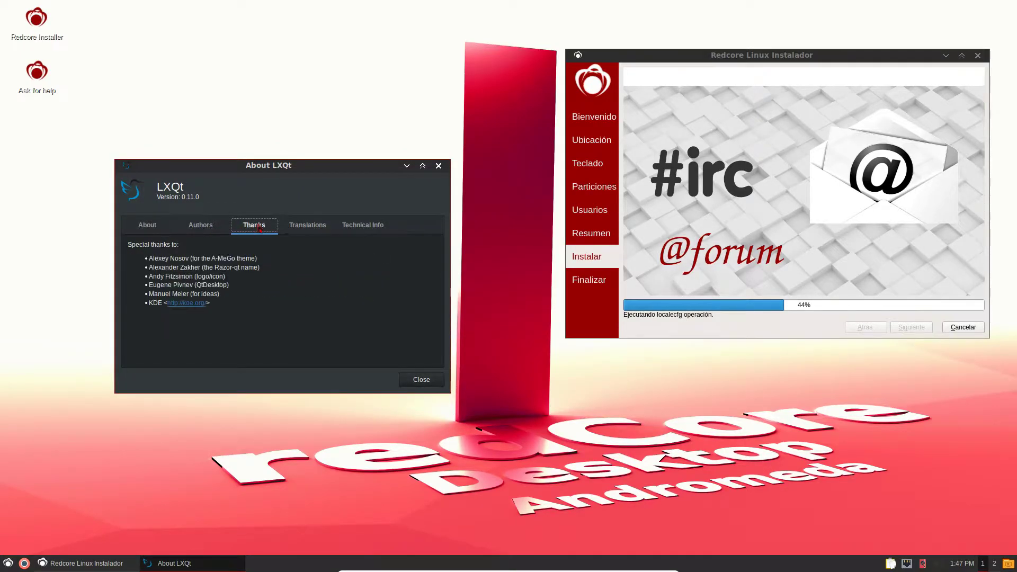
{"action": "left_click", "coordinate": [363, 225]}
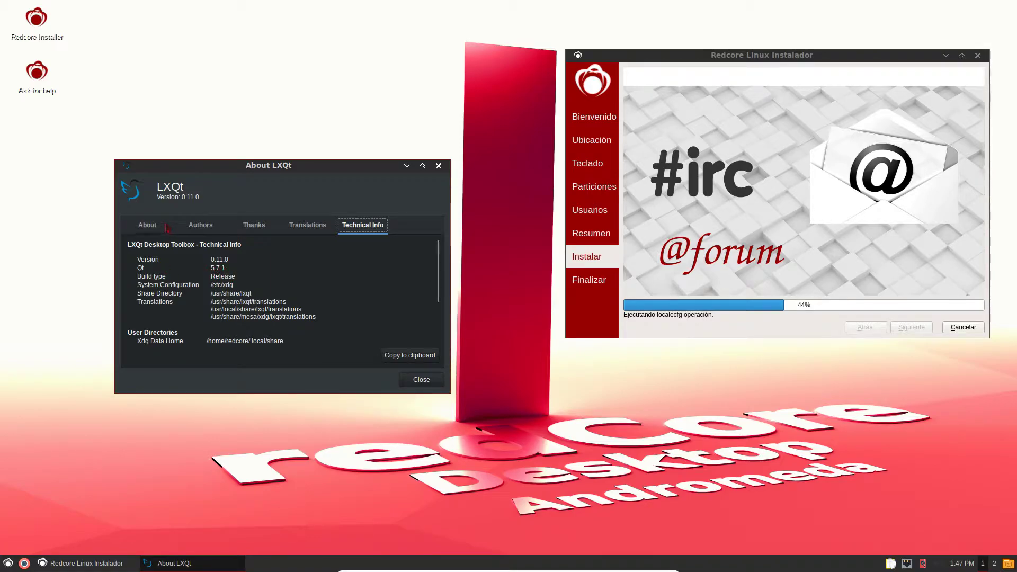
{"action": "left_click", "coordinate": [148, 226]}
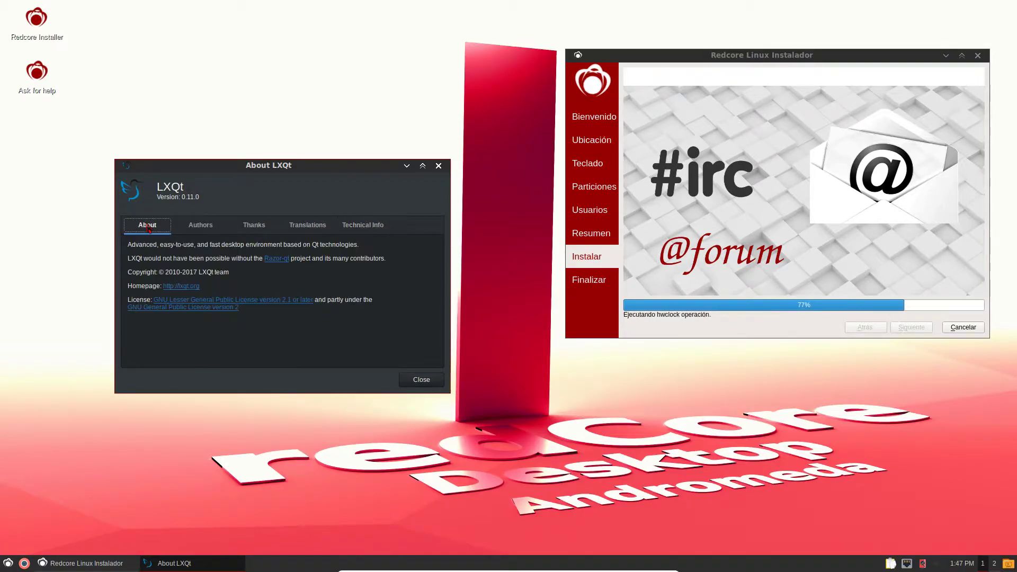
{"action": "left_click", "coordinate": [421, 380]}
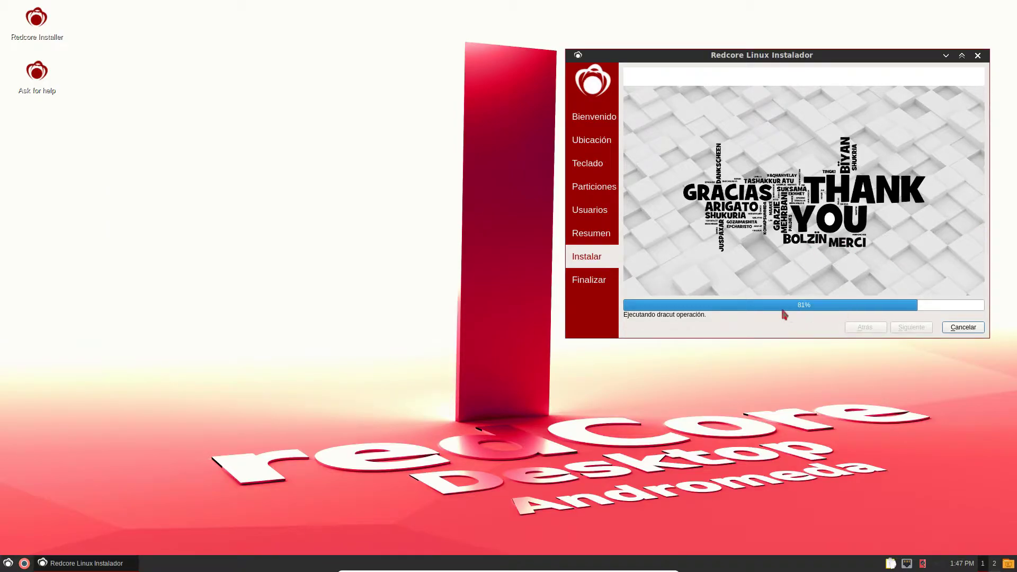
{"action": "left_click_drag", "start_coordinate": [849, 62], "coordinate": [849, 70]}
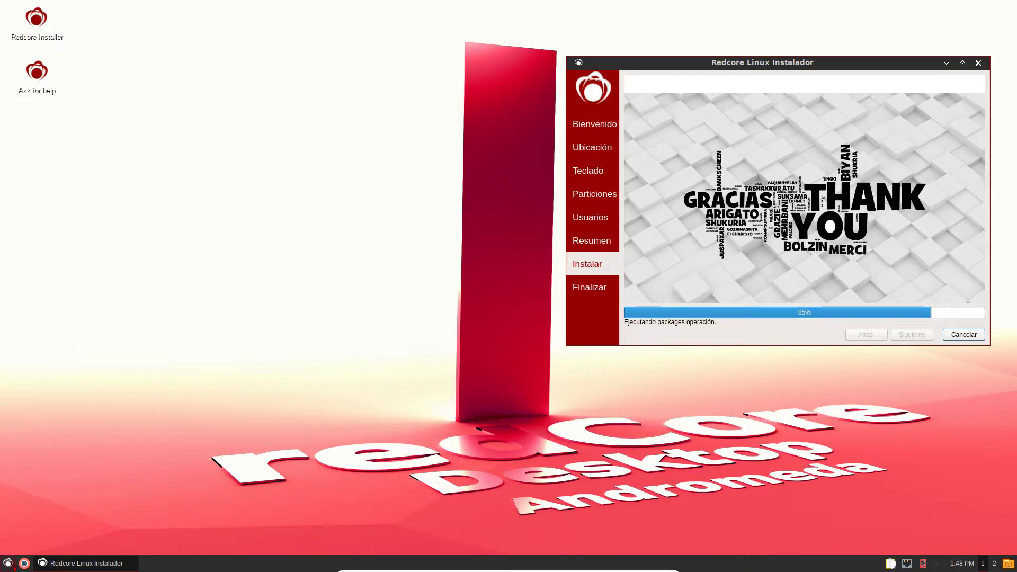
{"action": "left_click", "coordinate": [9, 563]}
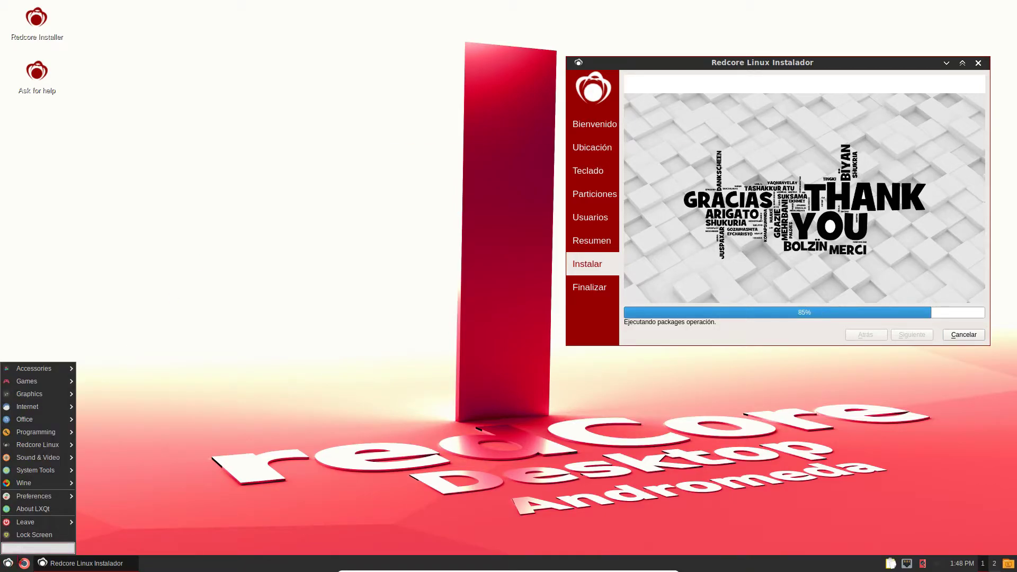
{"action": "mouse_move", "coordinate": [43, 500]}
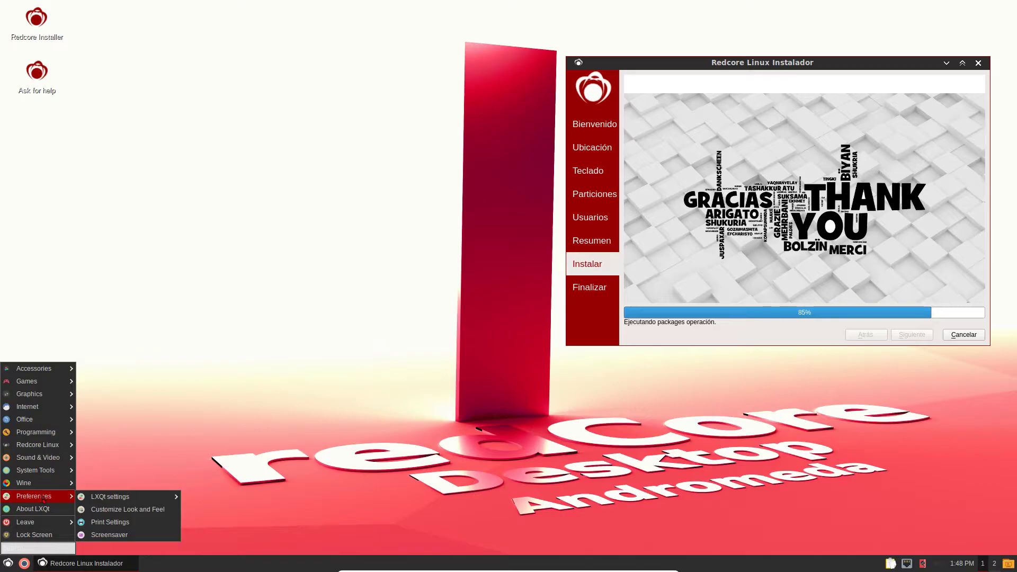
{"action": "mouse_move", "coordinate": [130, 506]}
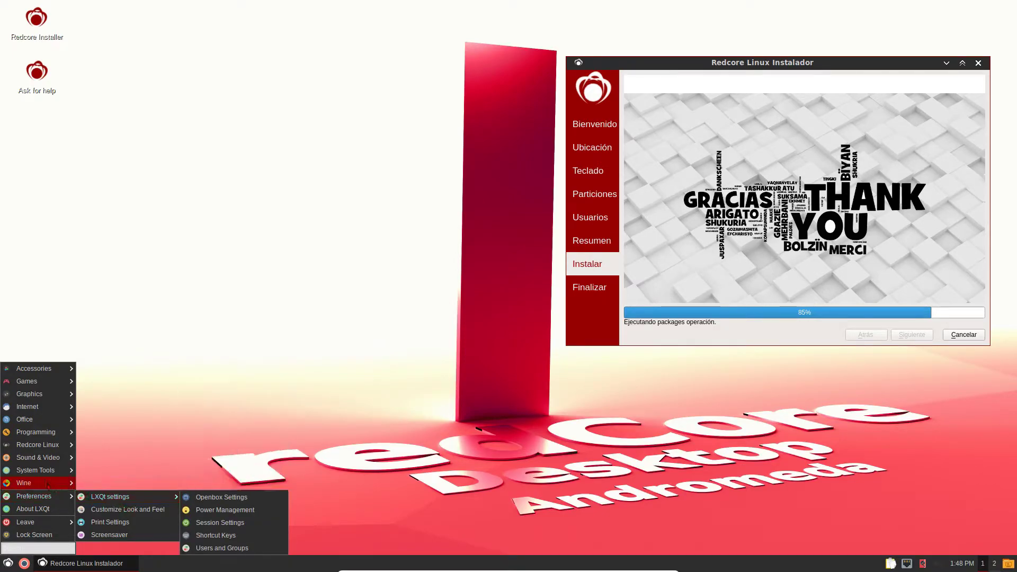
{"action": "mouse_move", "coordinate": [54, 476]}
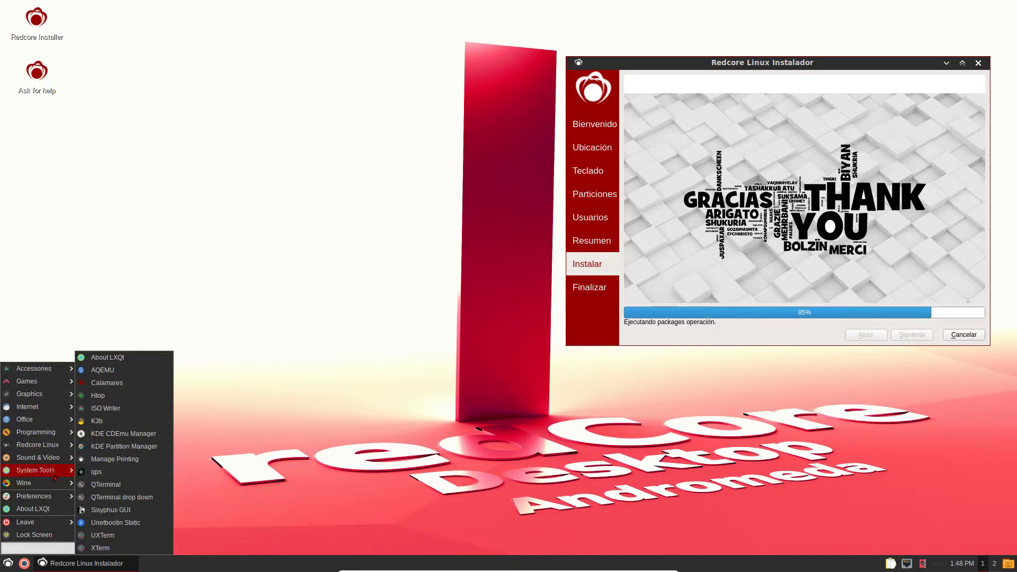
{"action": "left_click", "coordinate": [109, 357]}
{"action": "left_click_drag", "start_coordinate": [468, 140], "coordinate": [241, 166]}
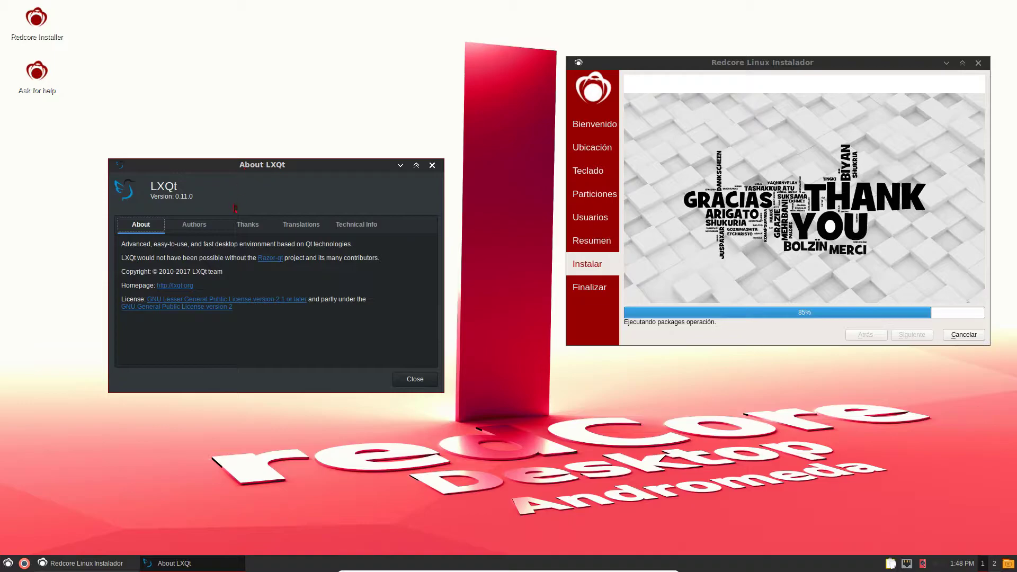
{"action": "left_click", "coordinate": [402, 380]}
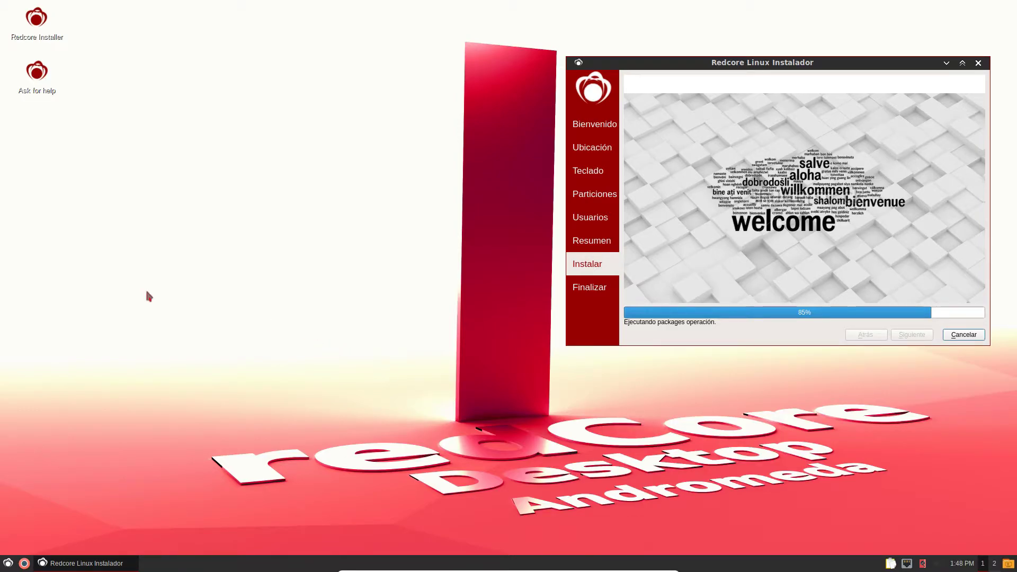
- Launch QupZilla from the Internet section of the application menu
{"action": "left_click", "coordinate": [8, 565]}
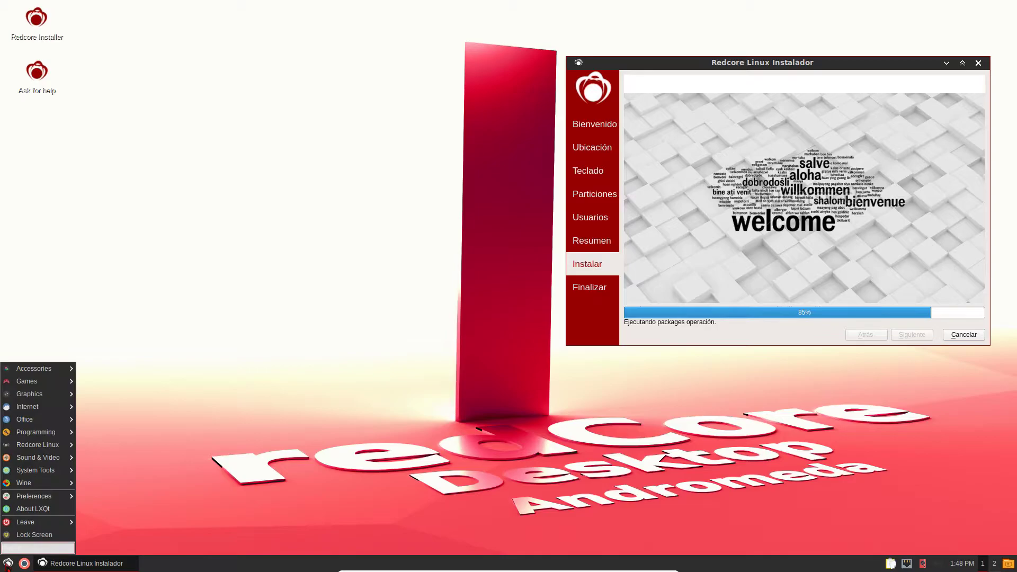
{"action": "mouse_move", "coordinate": [44, 408]}
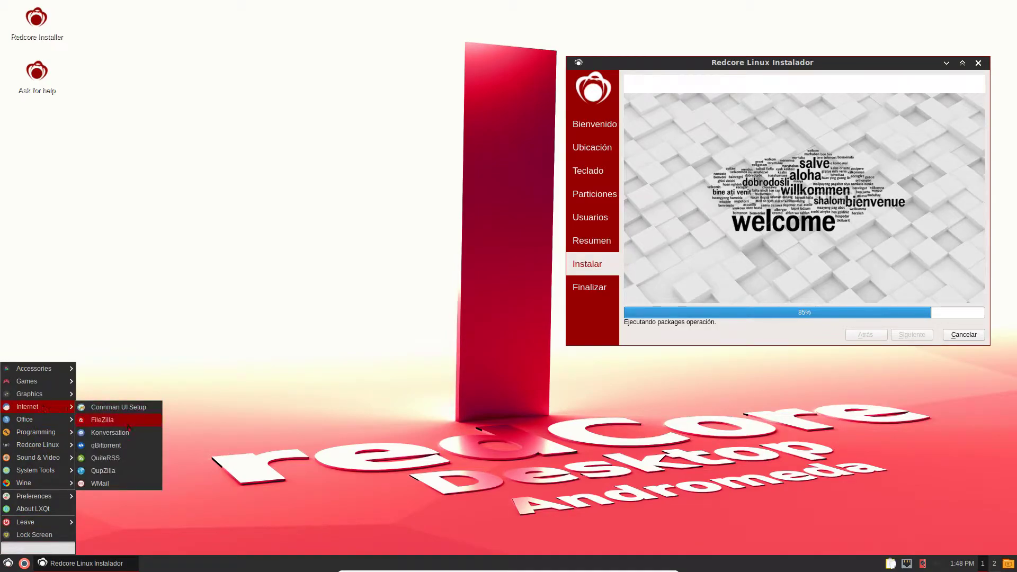
{"action": "left_click", "coordinate": [103, 470]}
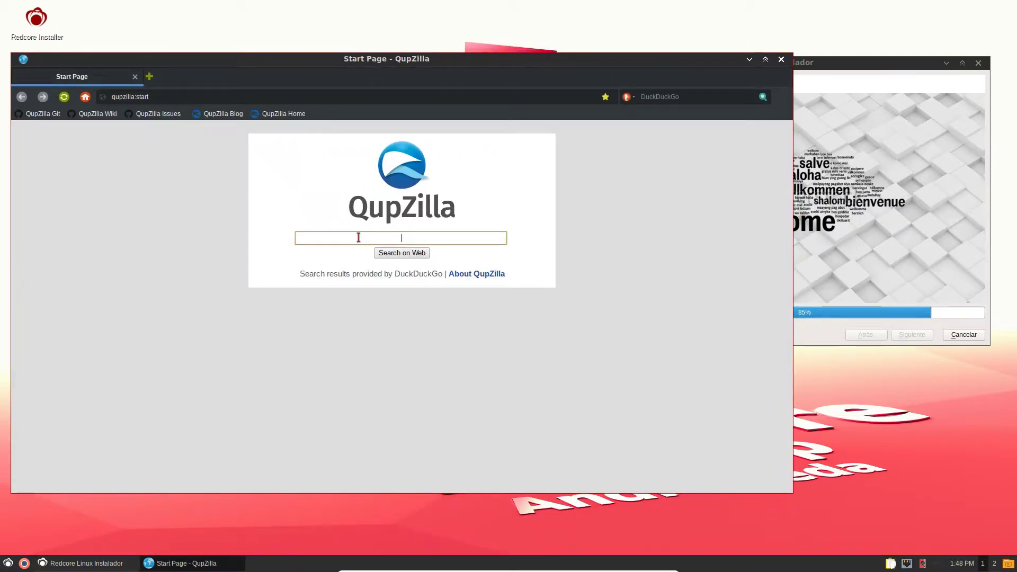
- Search for 'la mirada del replicante' and open the first result
{"action": "type", "text": "la mirada del replicante"}
{"action": "key", "text": "Return"}
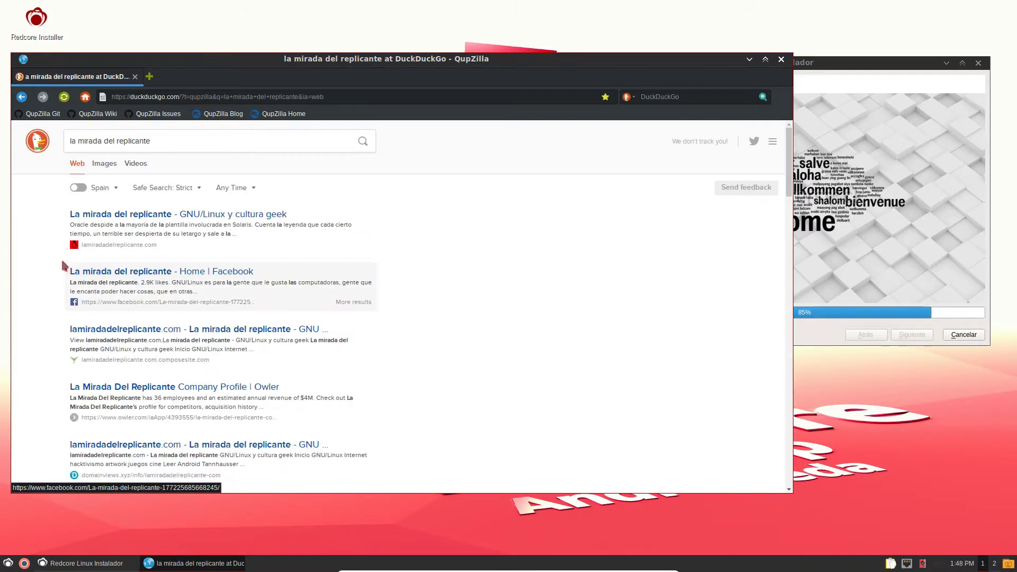
{"action": "left_click", "coordinate": [145, 214]}
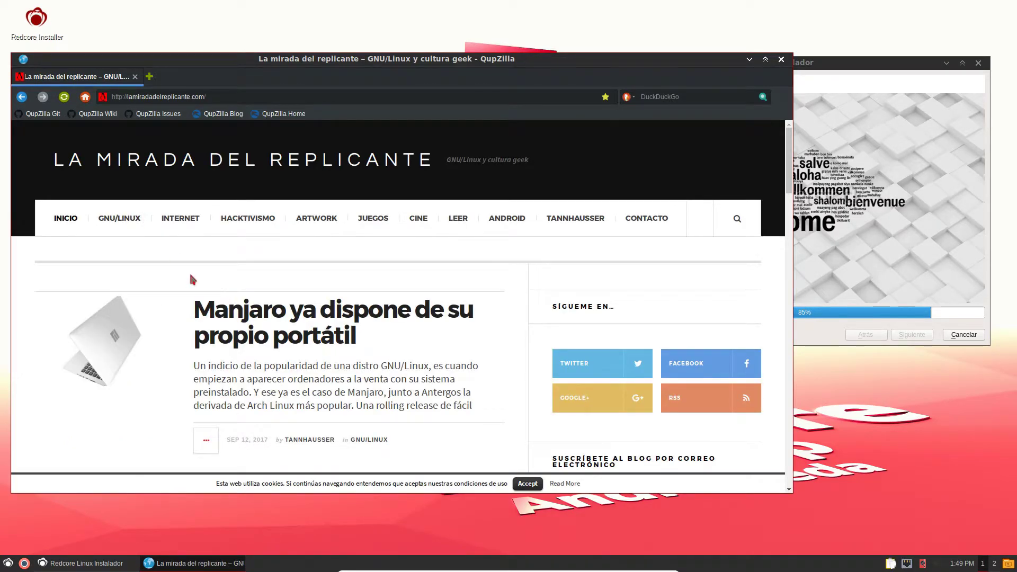
- Open the Redcore Linux article on the blog and accept the cookie notice
{"action": "scroll", "coordinate": [192, 279], "scroll_direction": "down", "scroll_amount": 2}
{"action": "scroll", "coordinate": [192, 277], "scroll_direction": "down", "scroll_amount": 5}
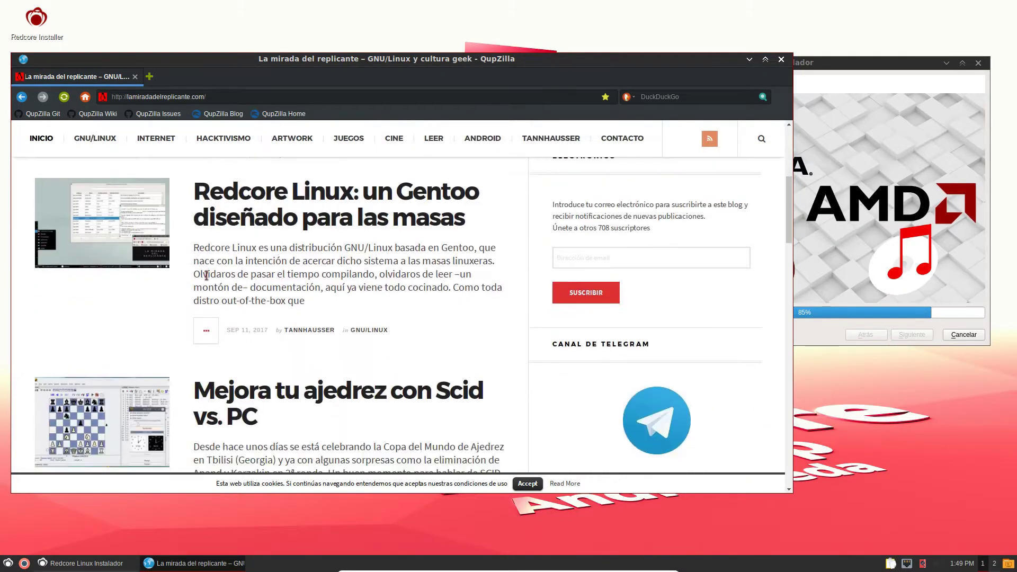
{"action": "left_click", "coordinate": [311, 190]}
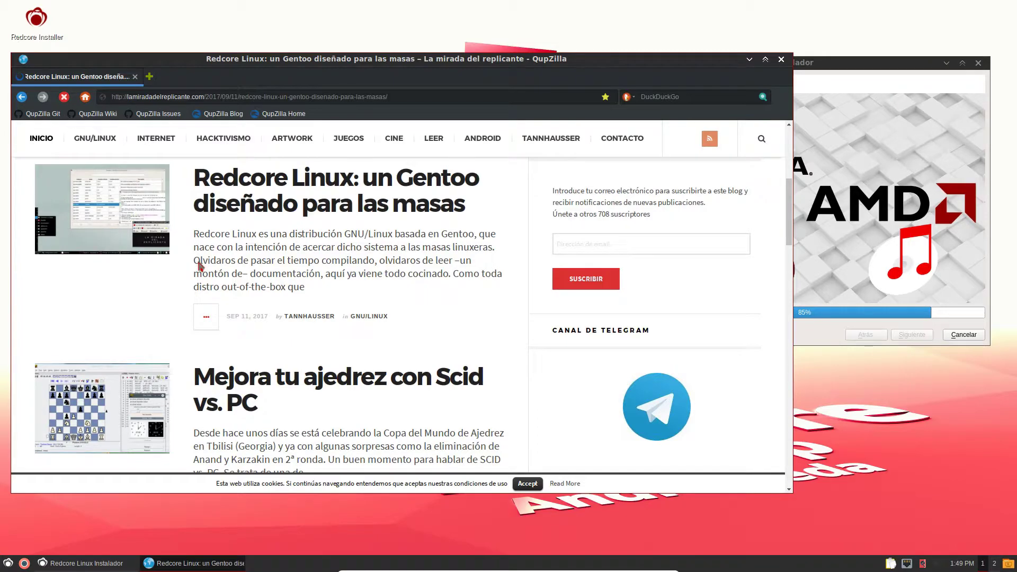
{"action": "scroll", "coordinate": [392, 322], "scroll_direction": "down", "scroll_amount": 2}
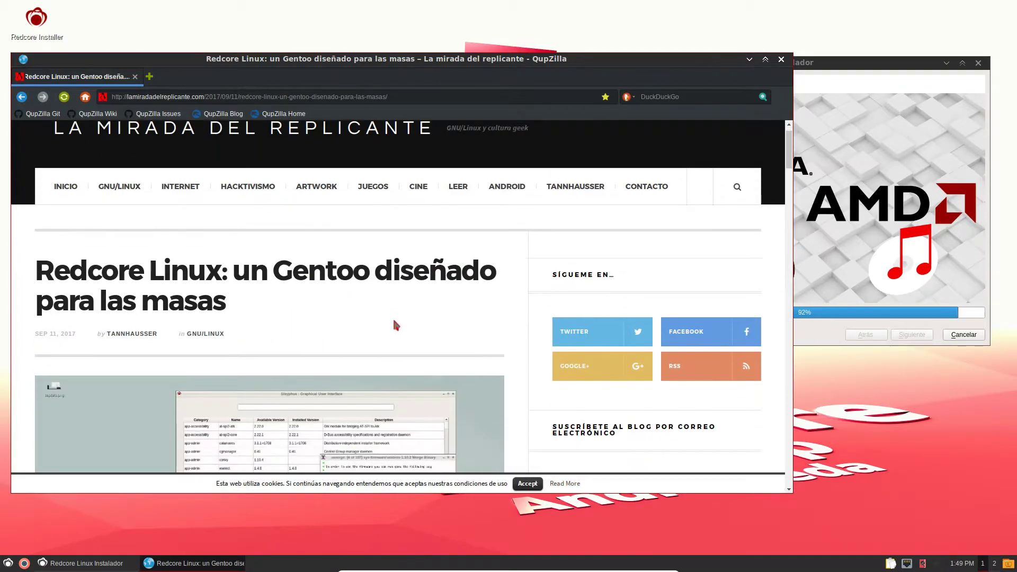
{"action": "scroll", "coordinate": [393, 323], "scroll_direction": "down", "scroll_amount": 4}
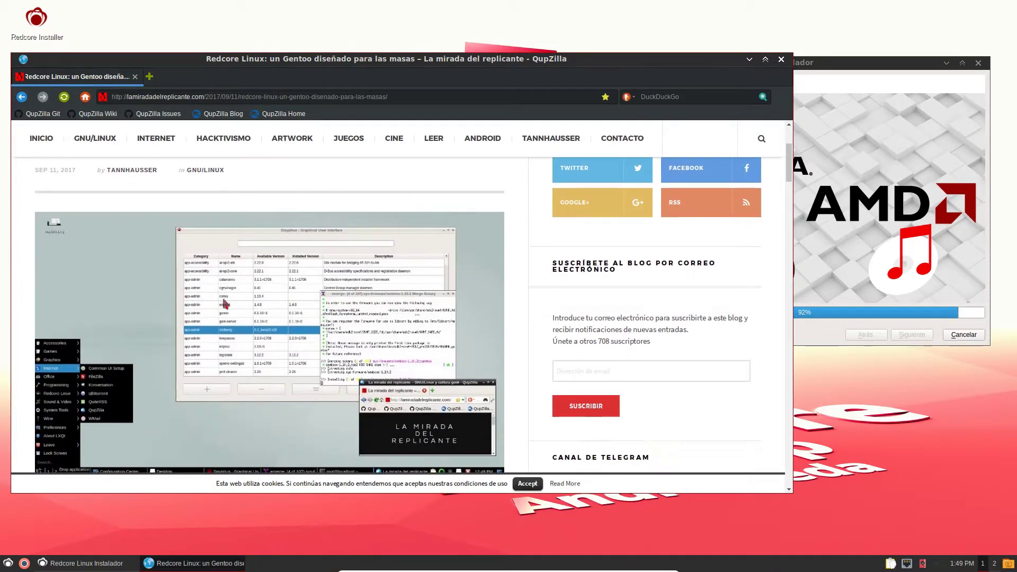
{"action": "scroll", "coordinate": [144, 309], "scroll_direction": "down", "scroll_amount": 3}
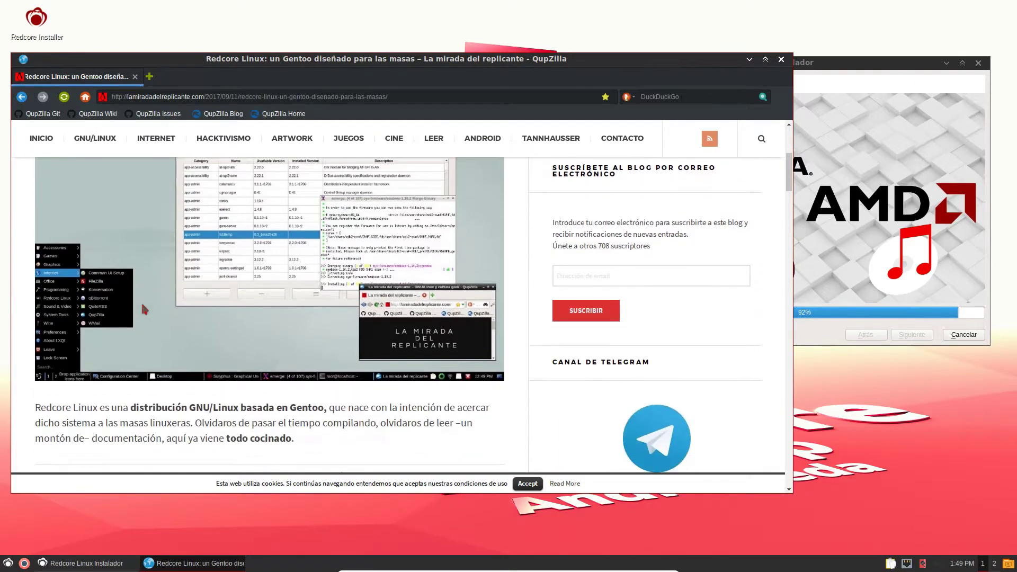
{"action": "scroll", "coordinate": [179, 301], "scroll_direction": "up", "scroll_amount": 3}
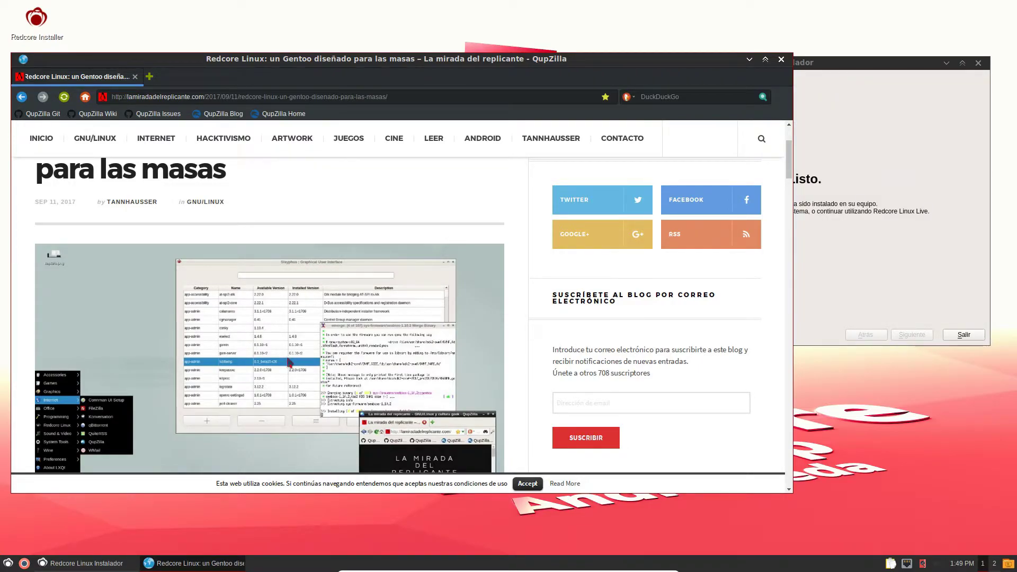
{"action": "scroll", "coordinate": [177, 336], "scroll_direction": "down", "scroll_amount": 2}
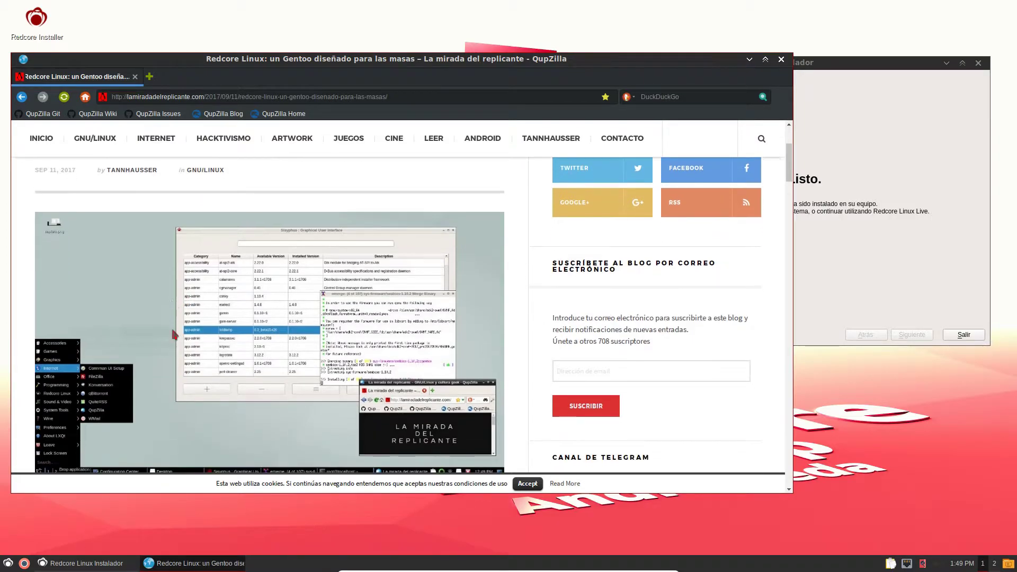
{"action": "left_click", "coordinate": [526, 484]}
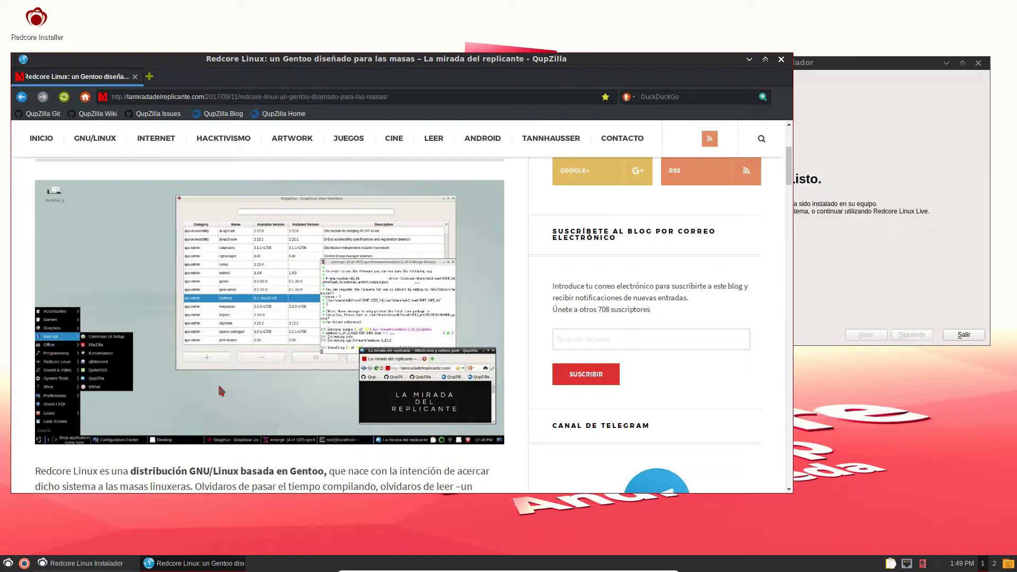
- Read the Redcore Linux review down to the share buttons, then close QupZilla
{"action": "scroll", "coordinate": [220, 389], "scroll_direction": "down", "scroll_amount": 3}
{"action": "scroll", "coordinate": [219, 386], "scroll_direction": "down", "scroll_amount": 4}
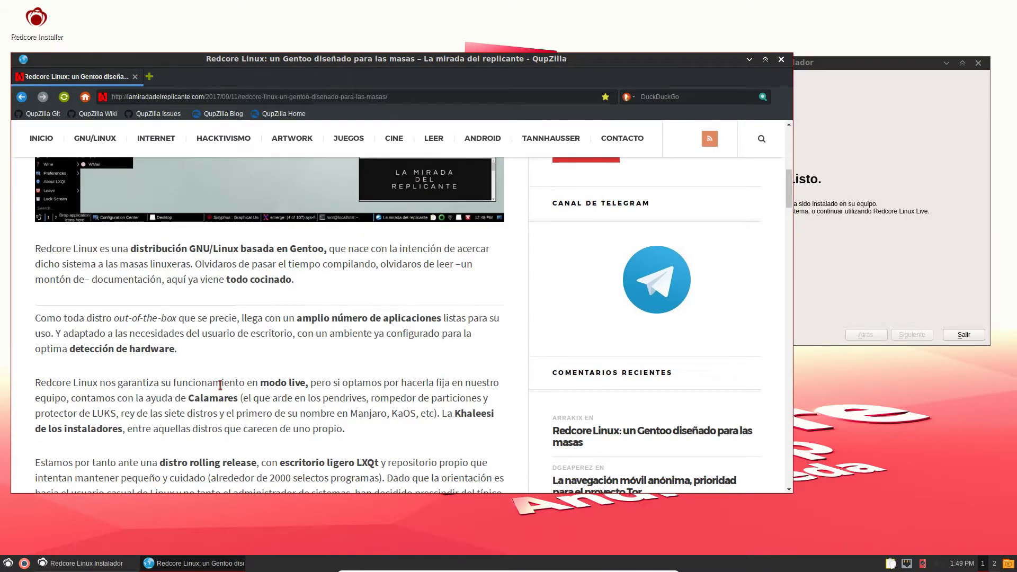
{"action": "scroll", "coordinate": [219, 385], "scroll_direction": "down", "scroll_amount": 3}
{"action": "scroll", "coordinate": [220, 385], "scroll_direction": "up", "scroll_amount": 2}
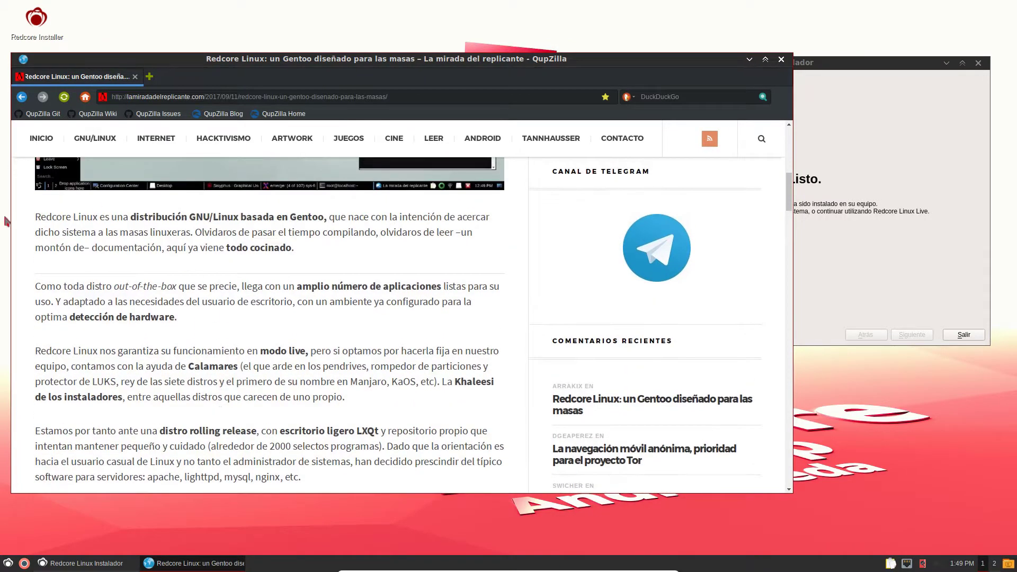
{"action": "scroll", "coordinate": [249, 250], "scroll_direction": "up", "scroll_amount": 15}
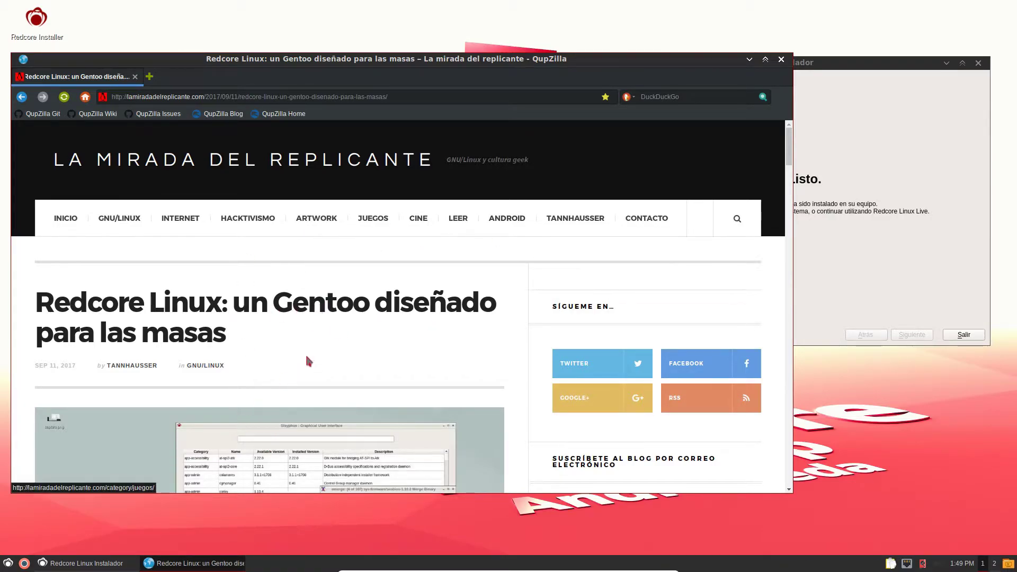
{"action": "scroll", "coordinate": [319, 341], "scroll_direction": "down", "scroll_amount": 1}
{"action": "scroll", "coordinate": [274, 304], "scroll_direction": "down", "scroll_amount": 1}
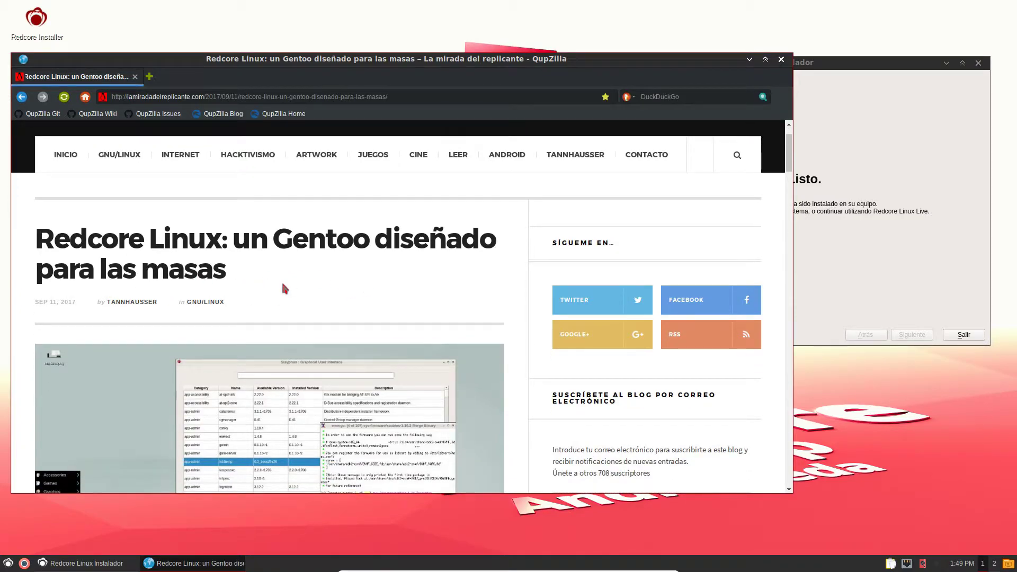
{"action": "scroll", "coordinate": [283, 288], "scroll_direction": "down", "scroll_amount": 5}
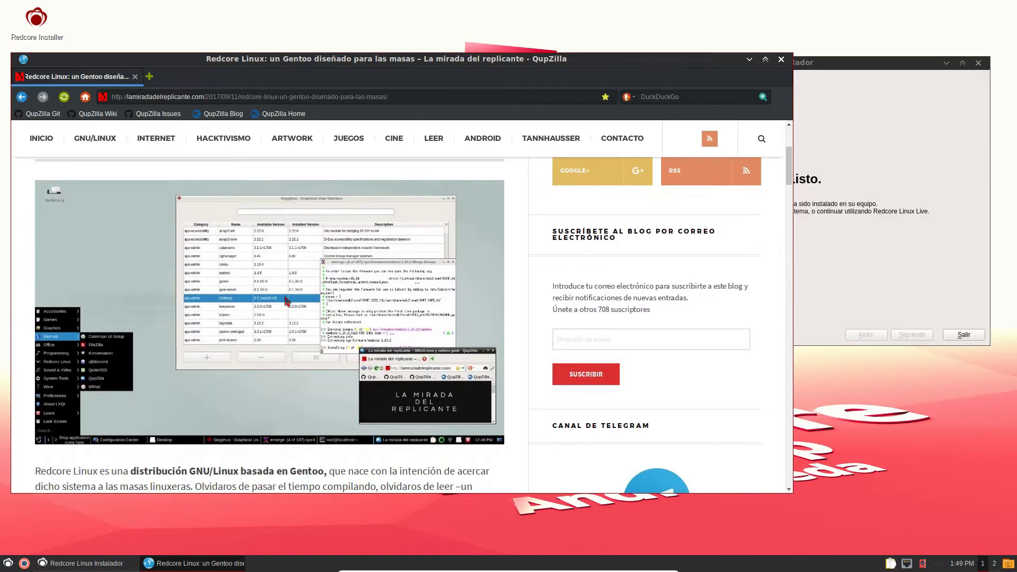
{"action": "scroll", "coordinate": [286, 301], "scroll_direction": "down", "scroll_amount": 1}
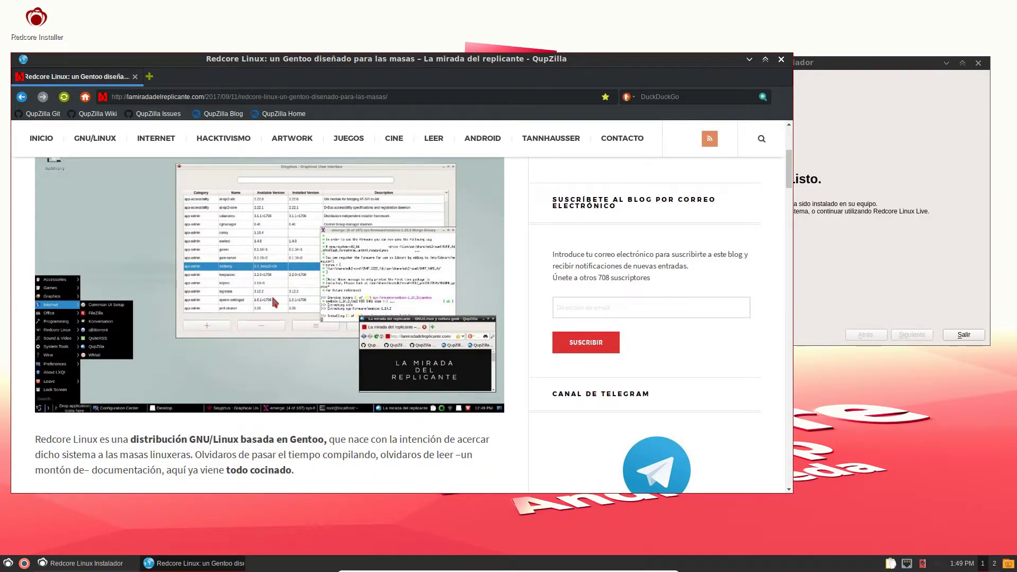
{"action": "scroll", "coordinate": [269, 297], "scroll_direction": "down", "scroll_amount": 1}
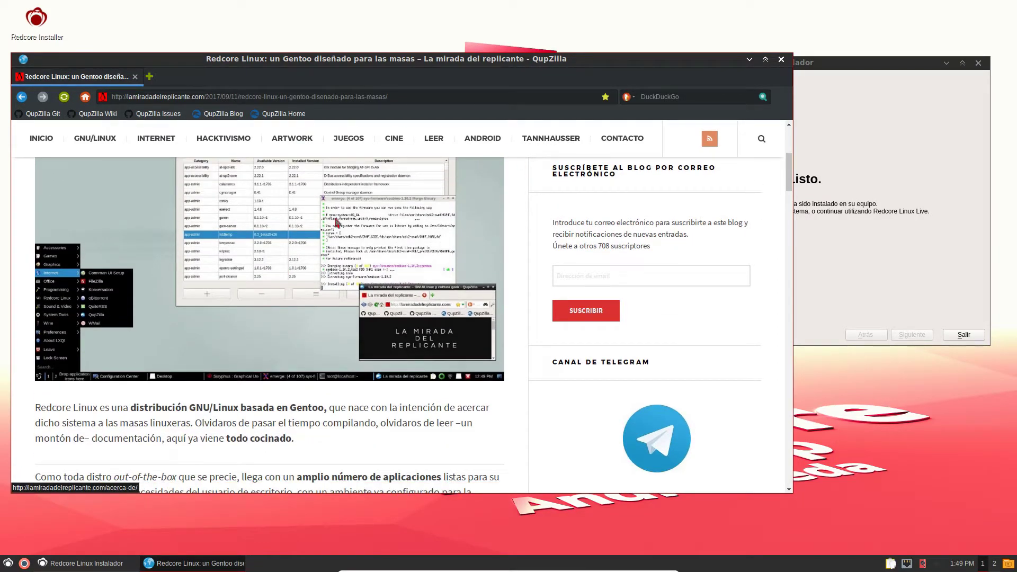
{"action": "scroll", "coordinate": [180, 457], "scroll_direction": "down", "scroll_amount": 2}
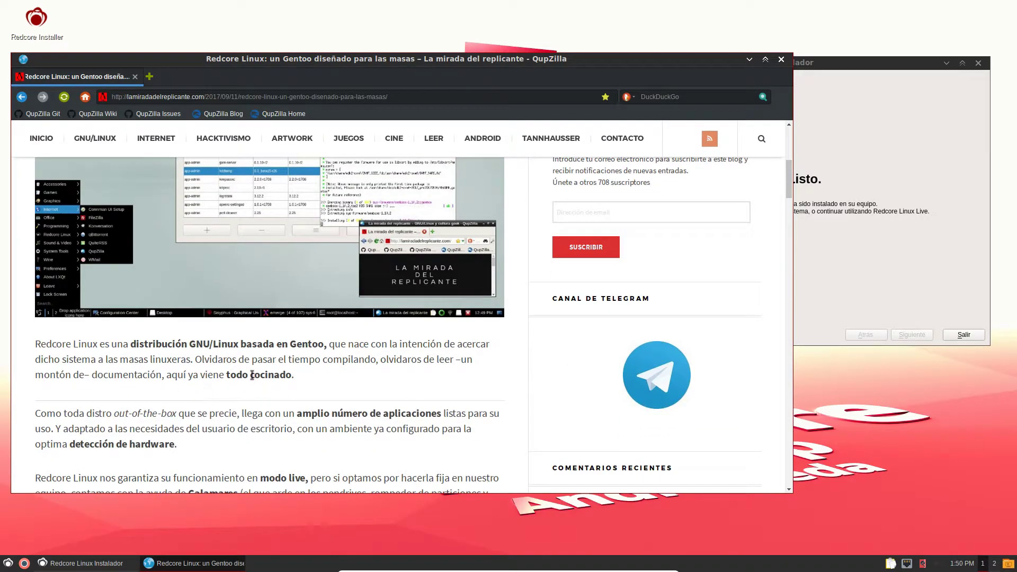
{"action": "scroll", "coordinate": [237, 391], "scroll_direction": "down", "scroll_amount": 2}
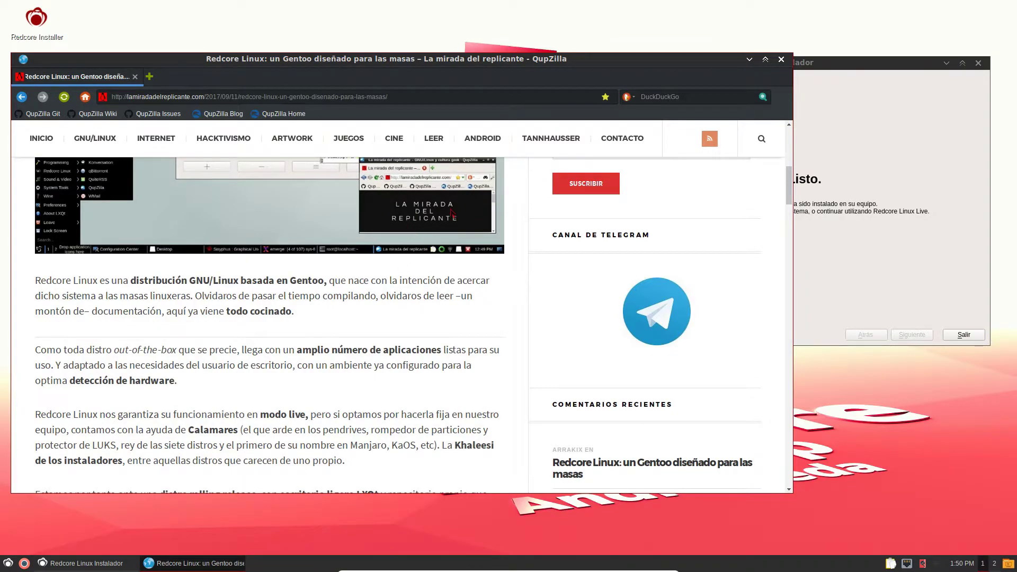
{"action": "scroll", "coordinate": [224, 338], "scroll_direction": "down", "scroll_amount": 4}
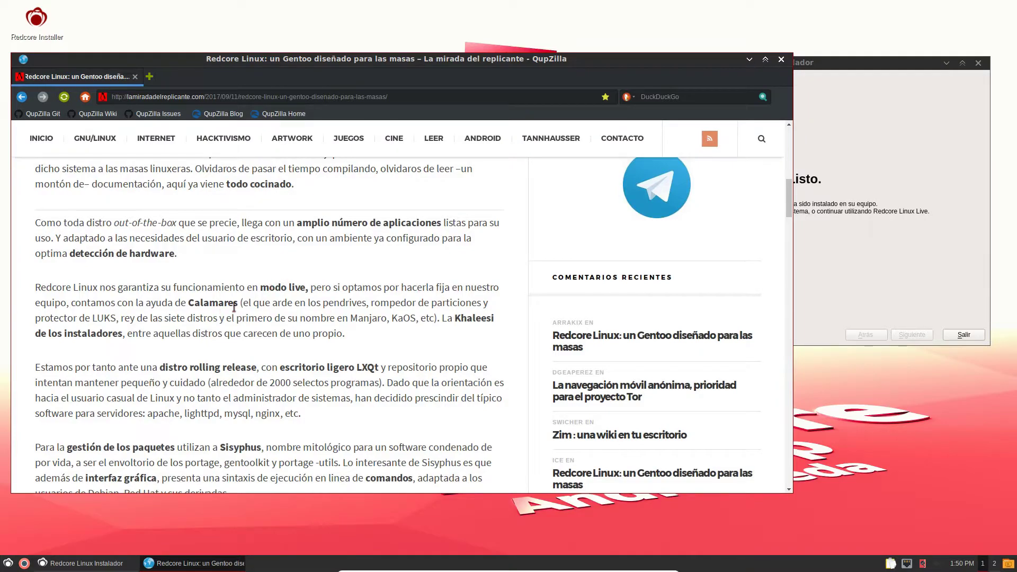
{"action": "scroll", "coordinate": [250, 315], "scroll_direction": "down", "scroll_amount": 2}
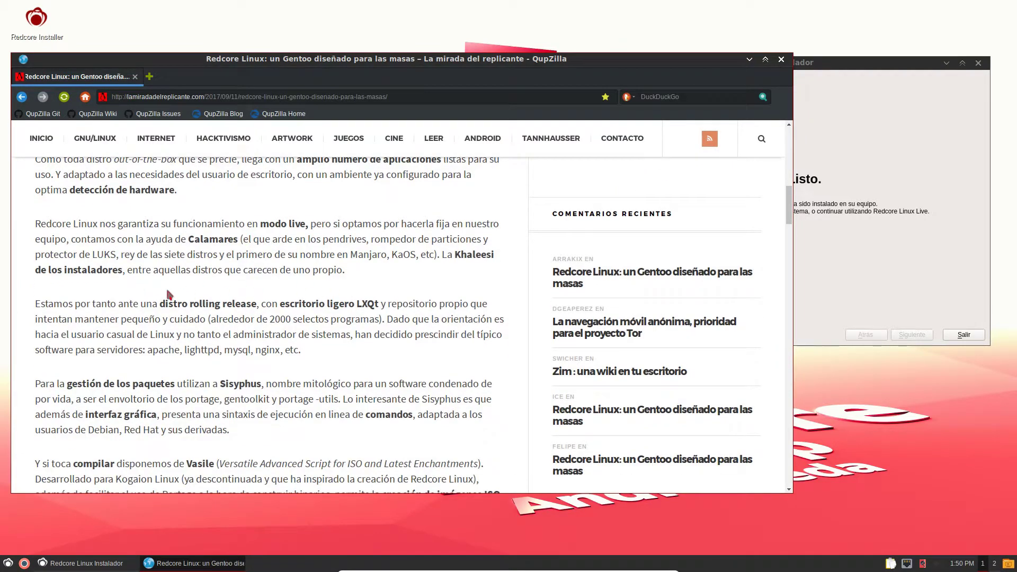
{"action": "scroll", "coordinate": [272, 279], "scroll_direction": "down", "scroll_amount": 4}
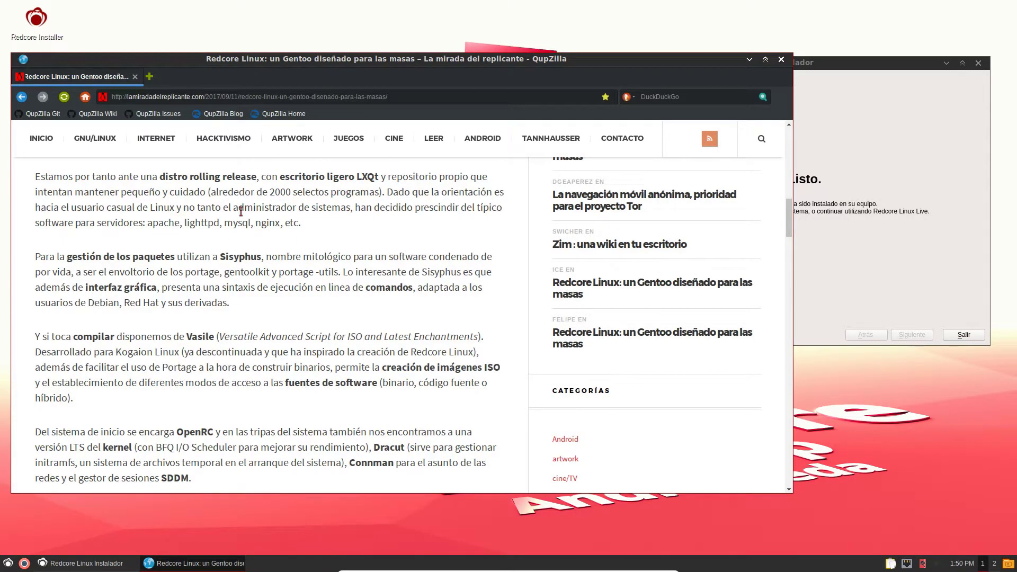
{"action": "scroll", "coordinate": [223, 287], "scroll_direction": "down", "scroll_amount": 8}
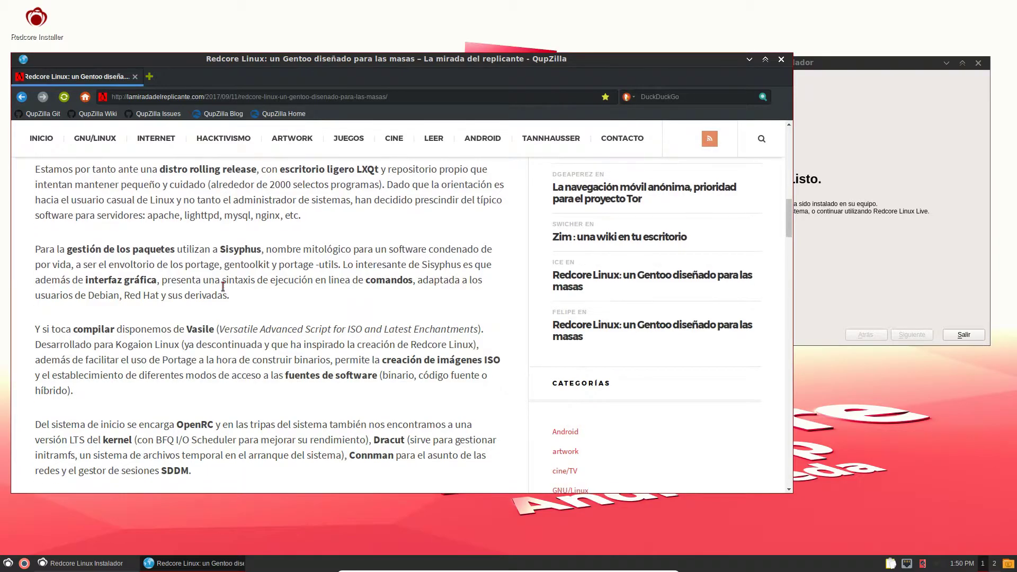
{"action": "scroll", "coordinate": [224, 285], "scroll_direction": "down", "scroll_amount": 2}
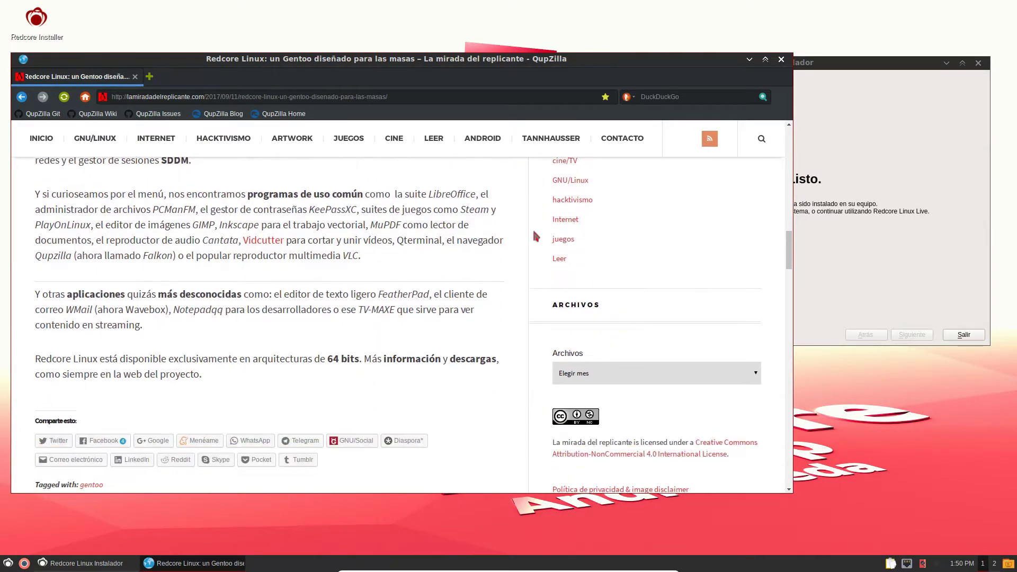
{"action": "left_click", "coordinate": [780, 59]}
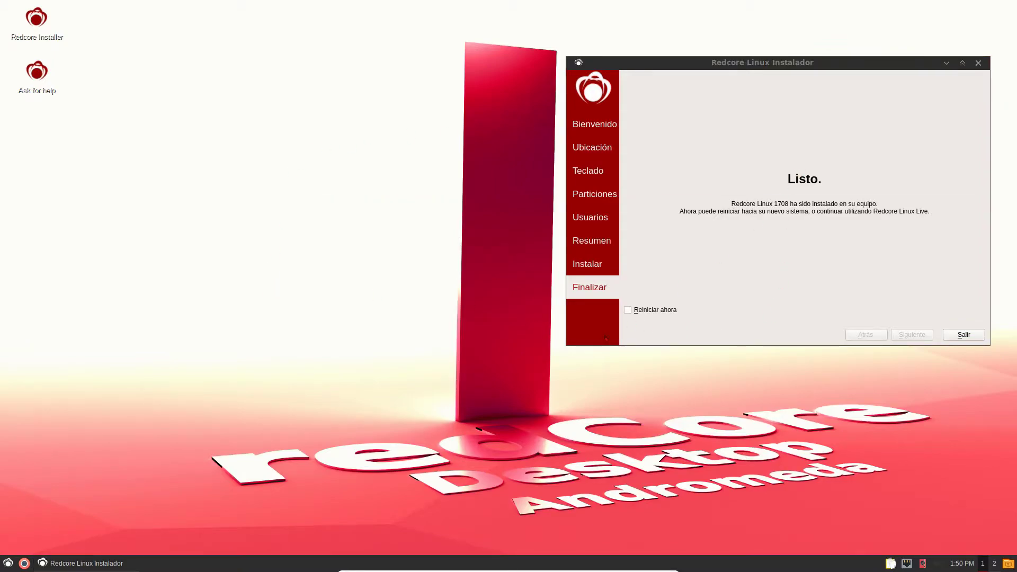
- Tick 'Reiniciar ahora', exit the installer, then shut down the guest via Leave > Shutdown
{"action": "left_click", "coordinate": [627, 311]}
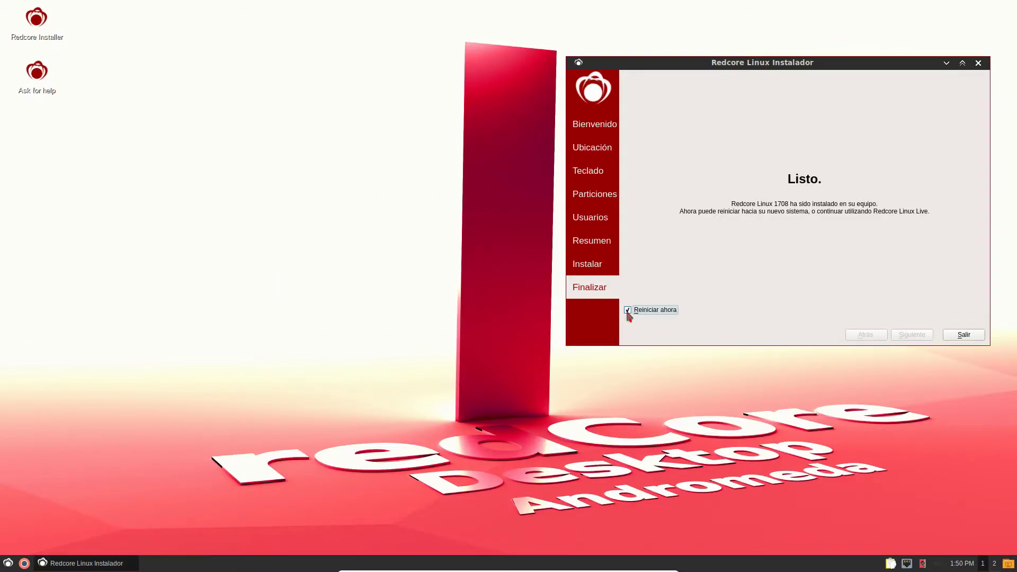
{"action": "left_click", "coordinate": [963, 335]}
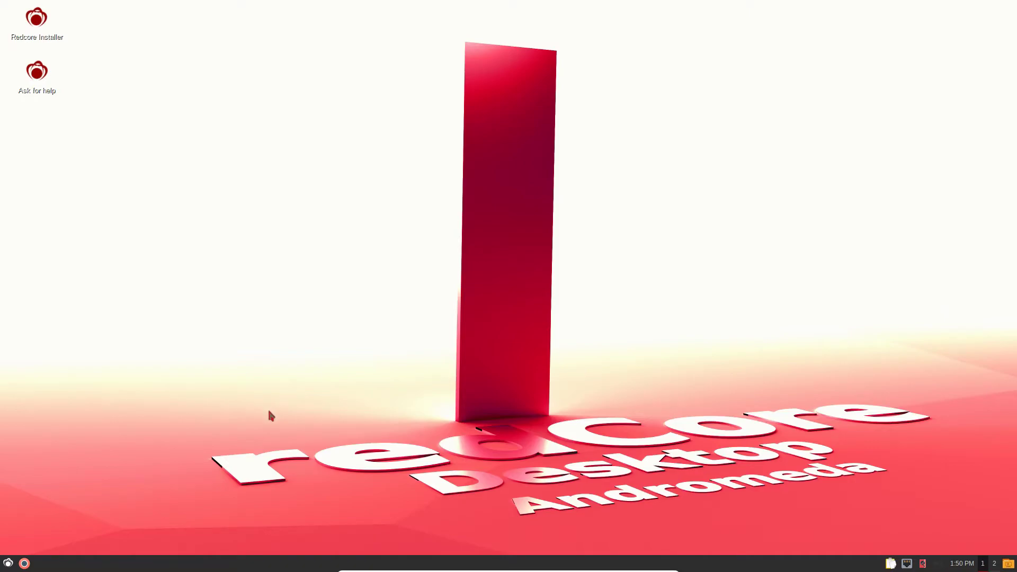
{"action": "left_click", "coordinate": [8, 564]}
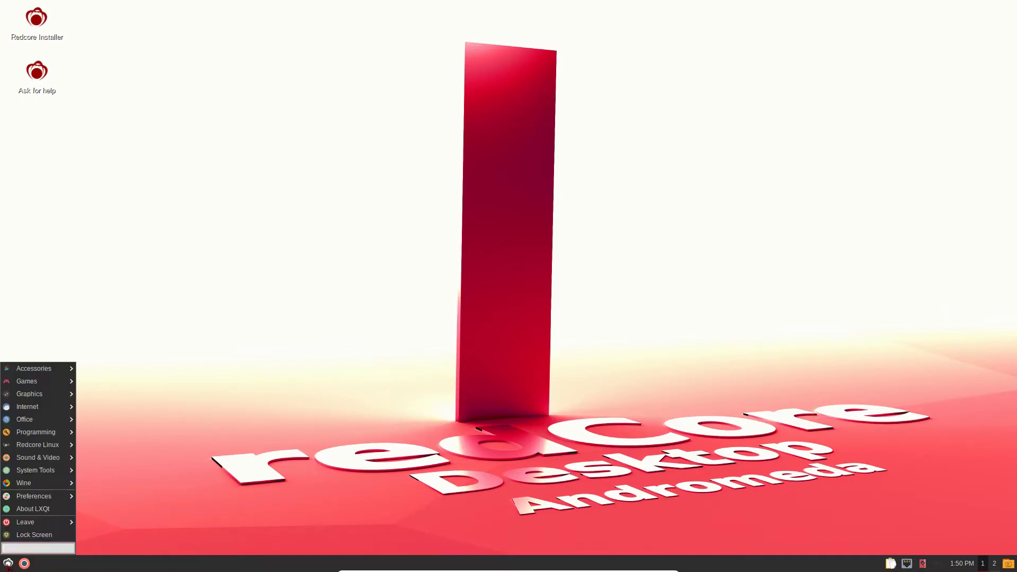
{"action": "mouse_move", "coordinate": [42, 529]}
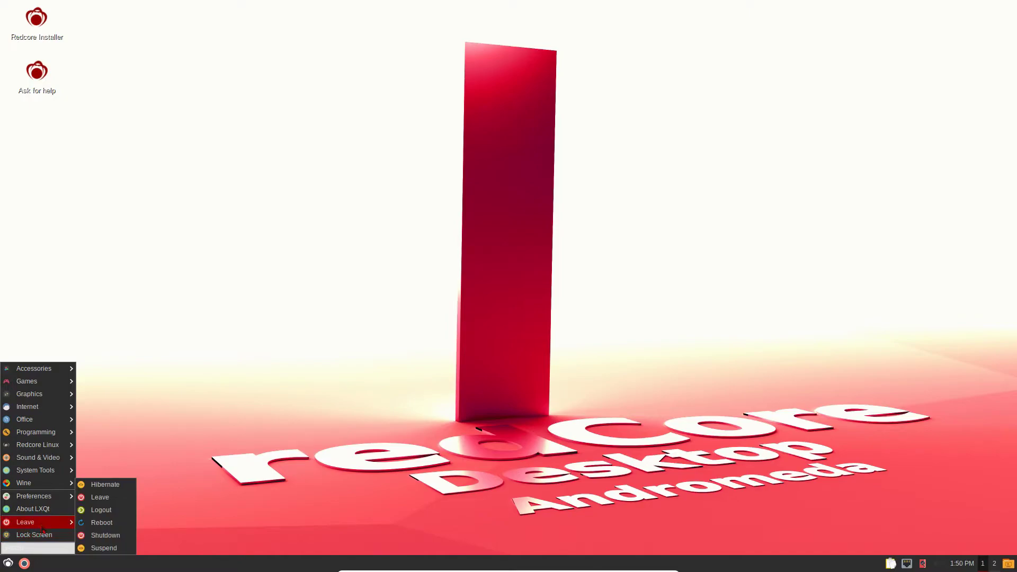
{"action": "left_click", "coordinate": [115, 536]}
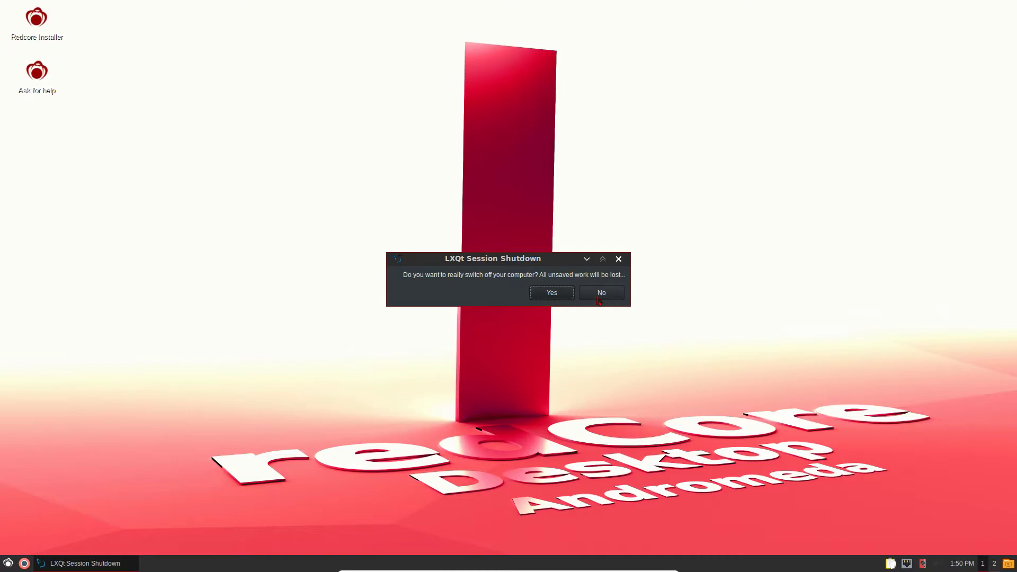
{"action": "left_click", "coordinate": [555, 298]}
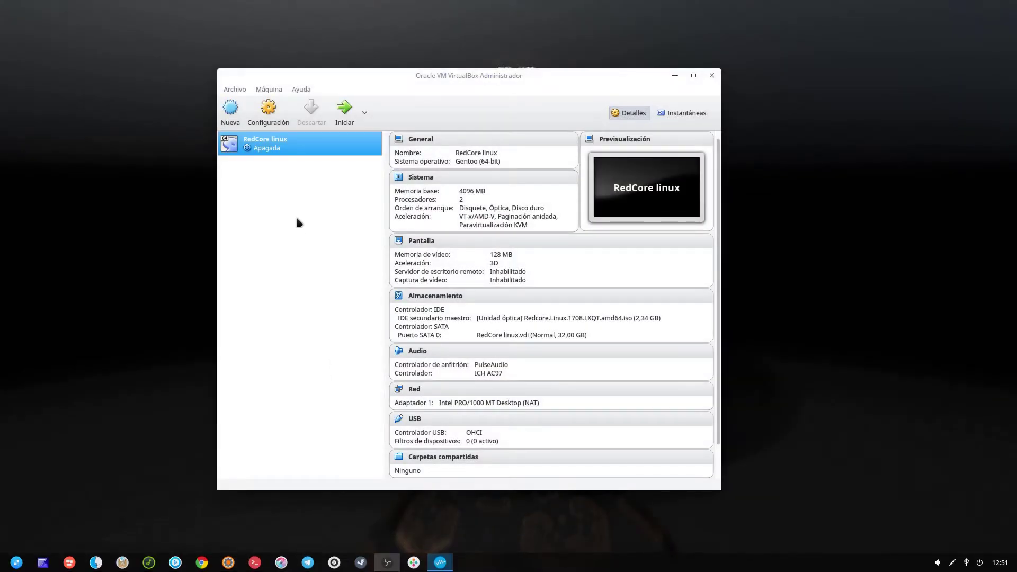
- Remove the Redcore ISO optical drive from the VM's storage, save, and start the VM
{"action": "left_click", "coordinate": [419, 296]}
{"action": "left_click", "coordinate": [427, 214]}
{"action": "right_click", "coordinate": [428, 214]}
{"action": "left_click", "coordinate": [440, 219]}
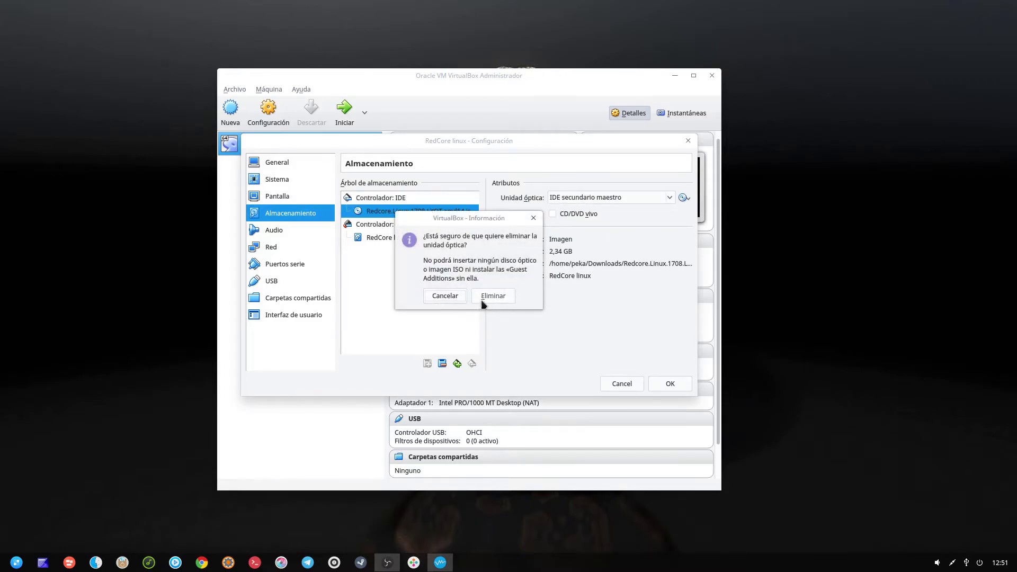
{"action": "left_click", "coordinate": [496, 295]}
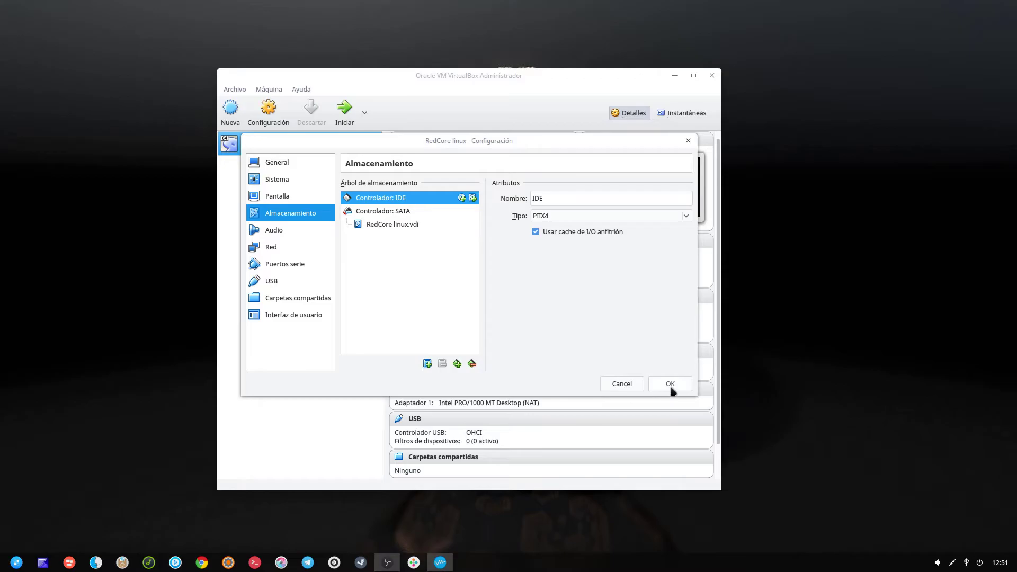
{"action": "left_click", "coordinate": [670, 384]}
{"action": "left_click", "coordinate": [344, 108]}
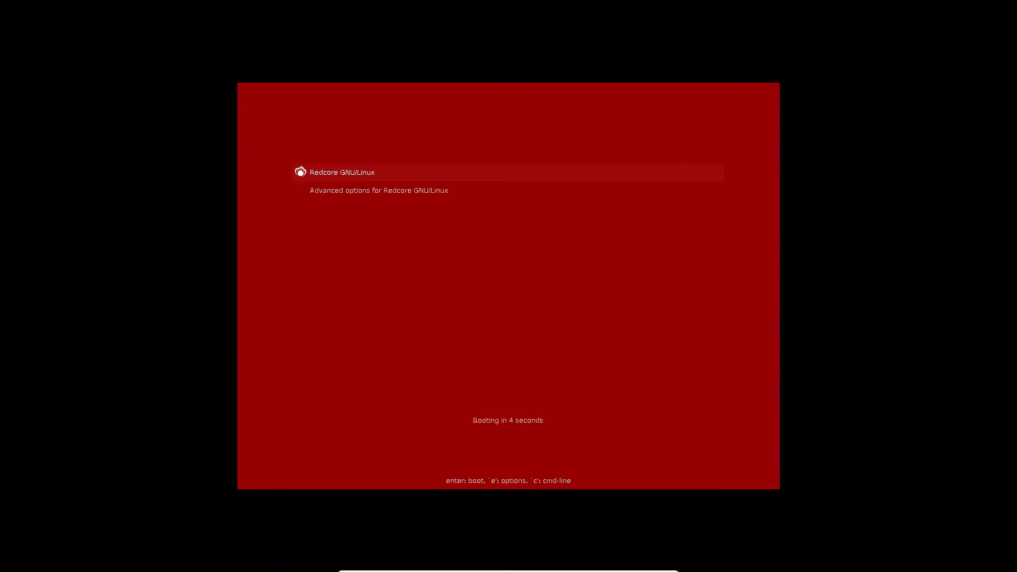
- Boot the default Redcore GNU/Linux GRUB entry and dismiss the mouse integration notice
{"action": "key", "text": "Return"}
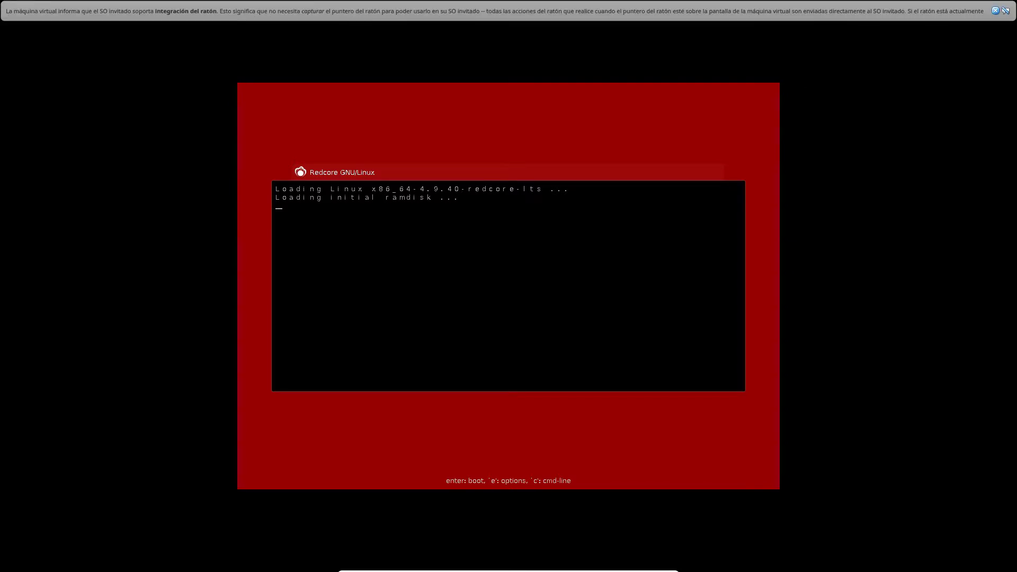
{"action": "left_click", "coordinate": [995, 10]}
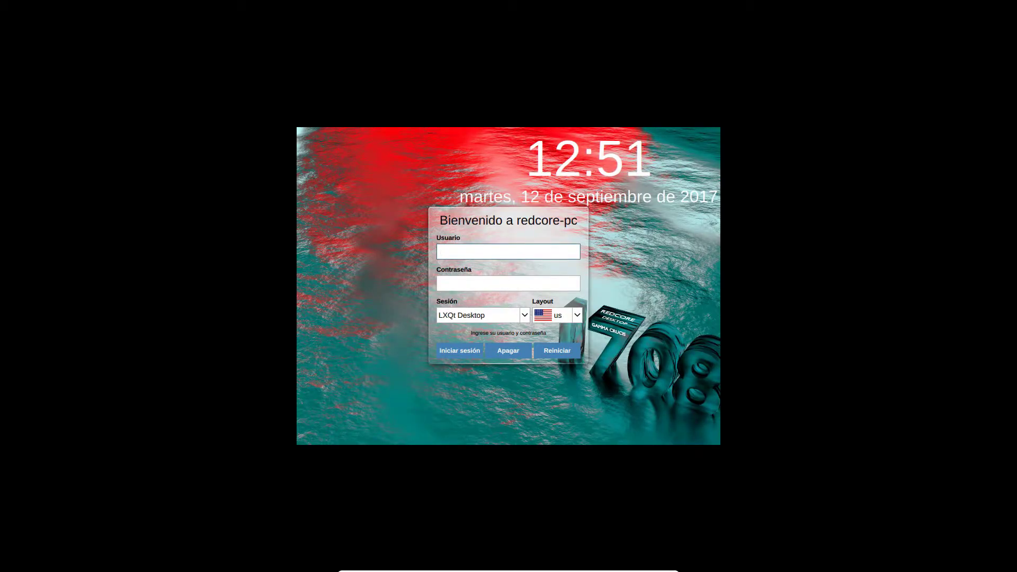
- Enter the account's username and password and log in to the LXQt Desktop session
{"action": "type", "text": "redcore"}
{"action": "key", "text": "Tab"}
{"action": "type", "text": "redco"}
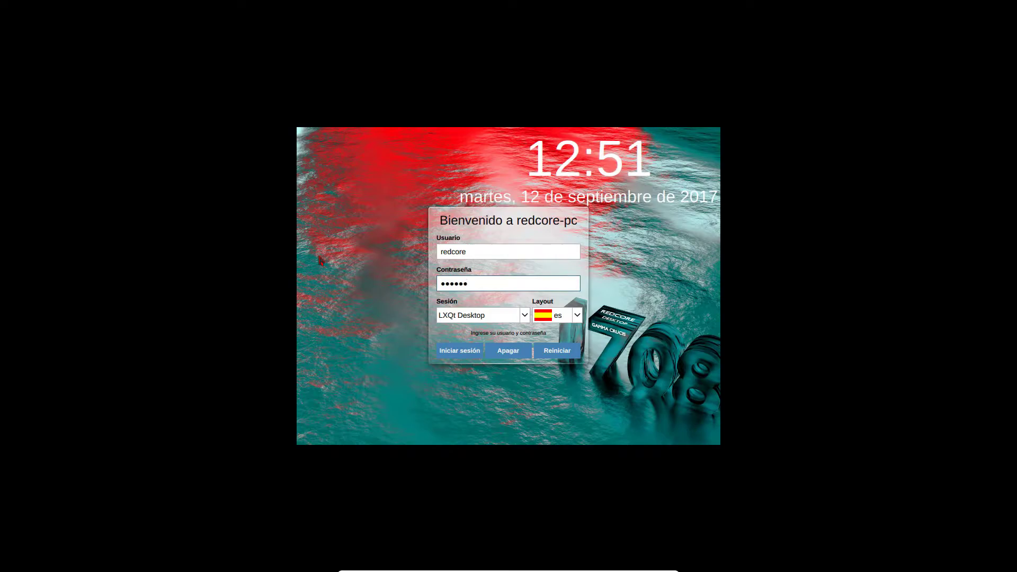
{"action": "left_click", "coordinate": [466, 354]}
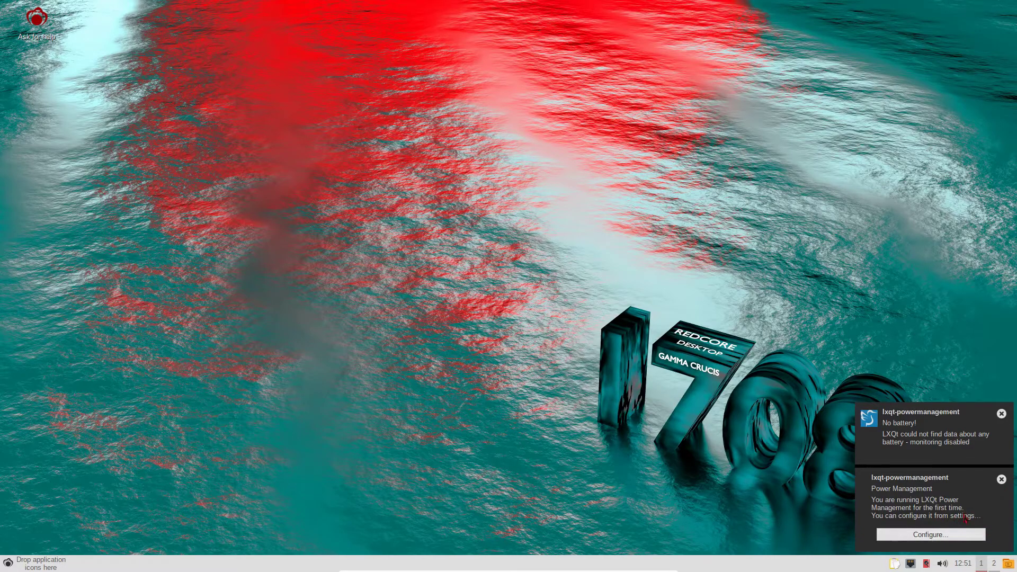
- Open Power Management Settings from the notification, view the Lid and Idle pages, then close it
{"action": "left_click", "coordinate": [952, 536]}
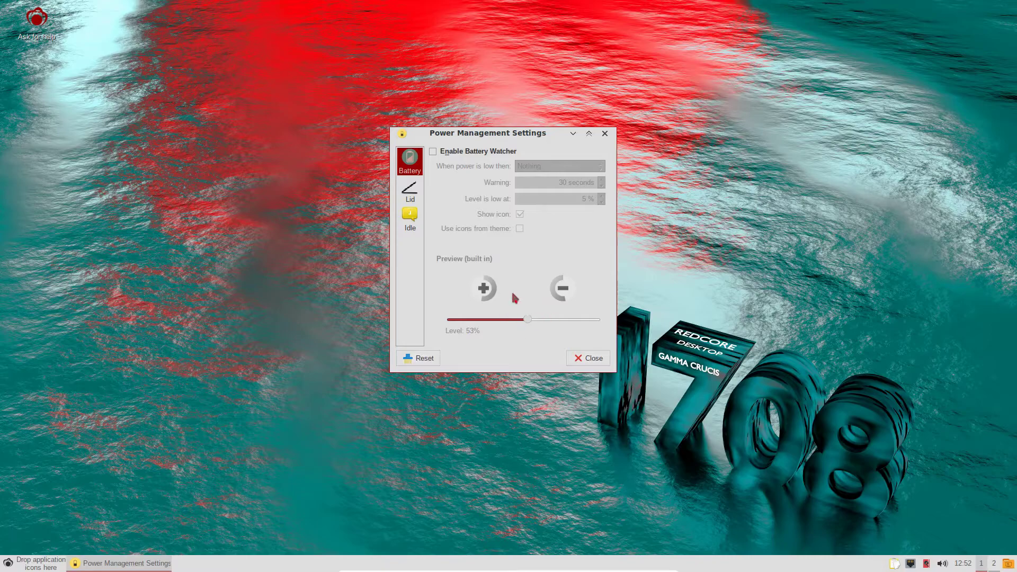
{"action": "left_click", "coordinate": [407, 194]}
{"action": "left_click", "coordinate": [410, 218]}
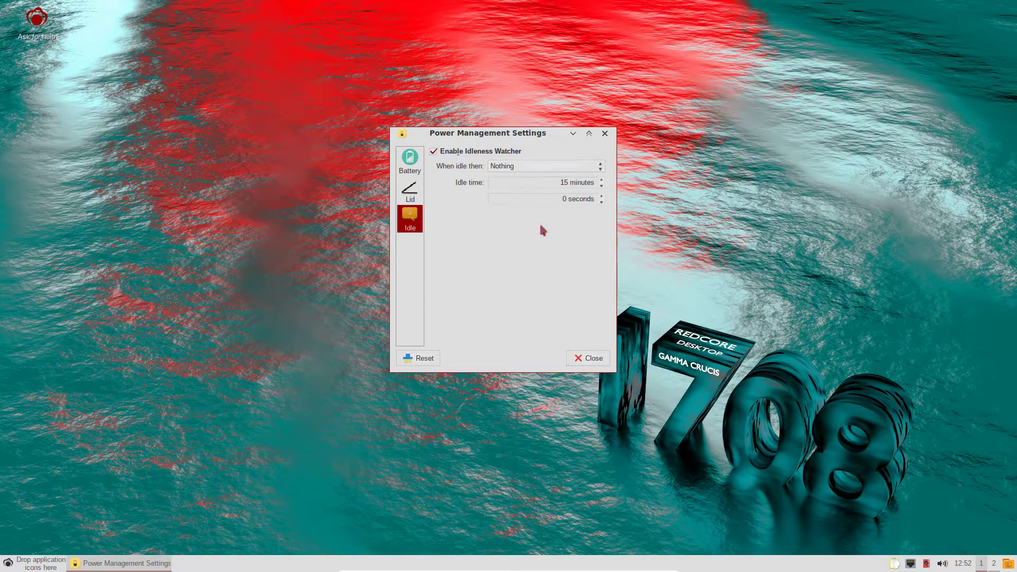
{"action": "left_click", "coordinate": [583, 358]}
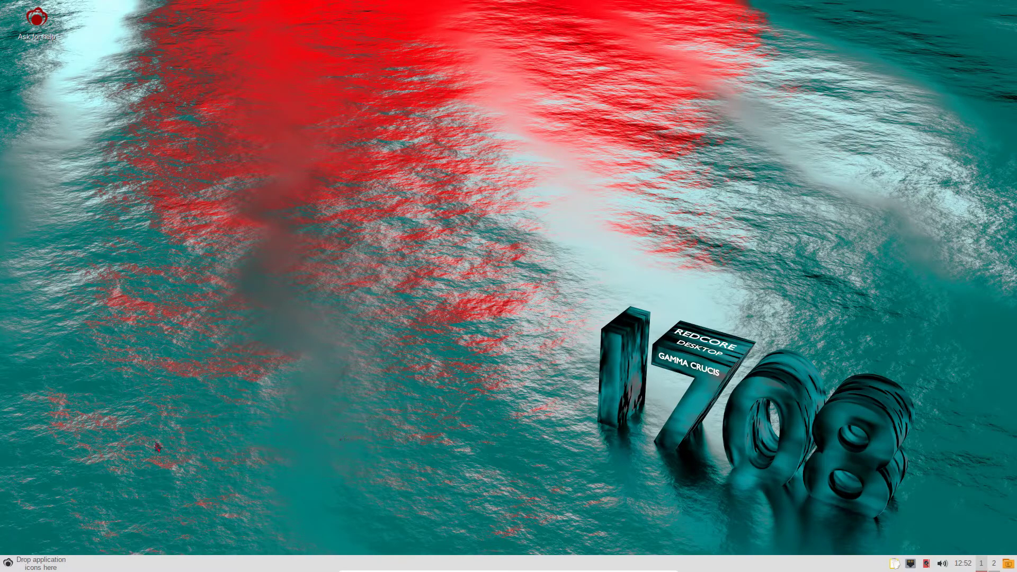
- Launch Sisyphus GUI from System Tools and enter the root password
{"action": "left_click", "coordinate": [8, 562]}
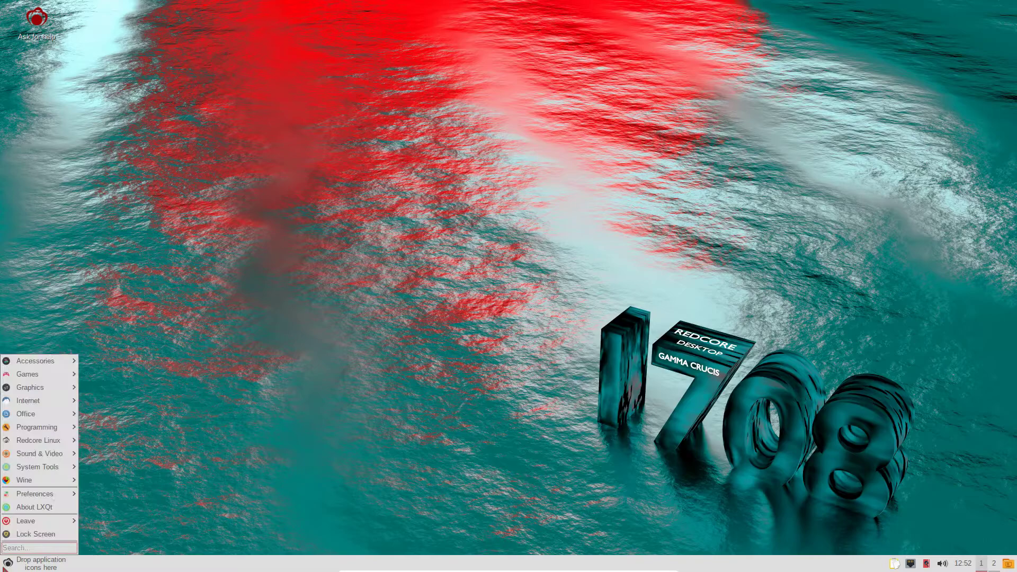
{"action": "mouse_move", "coordinate": [31, 392]}
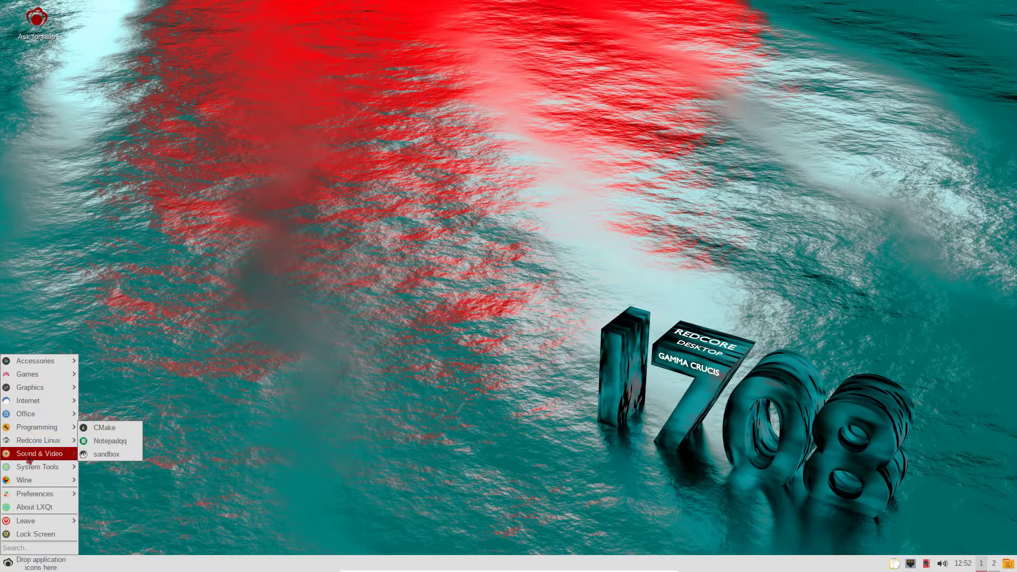
{"action": "mouse_move", "coordinate": [37, 466]}
{"action": "left_click", "coordinate": [137, 511]}
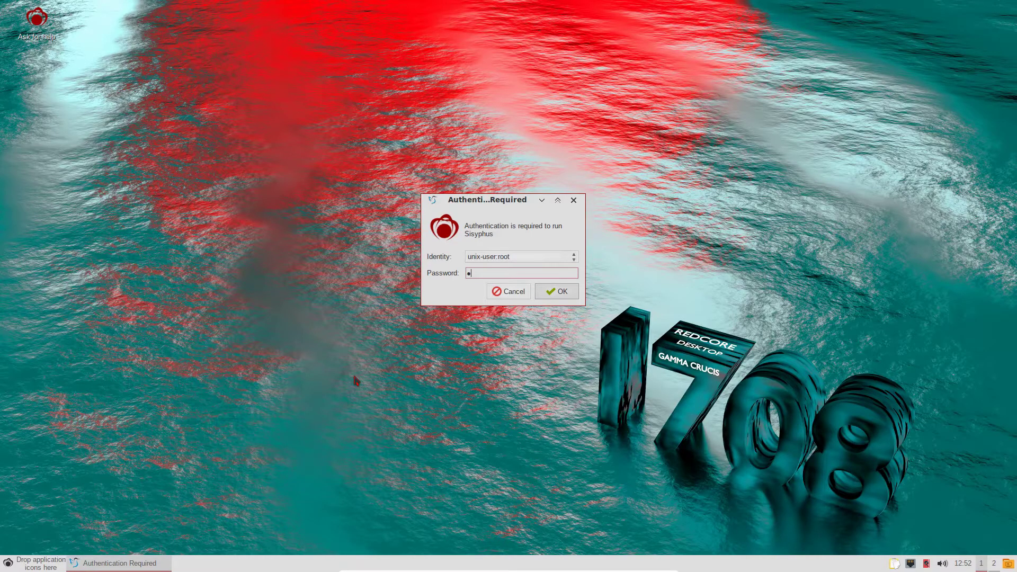
{"action": "type", "text": "***"}
{"action": "key", "text": "Return"}
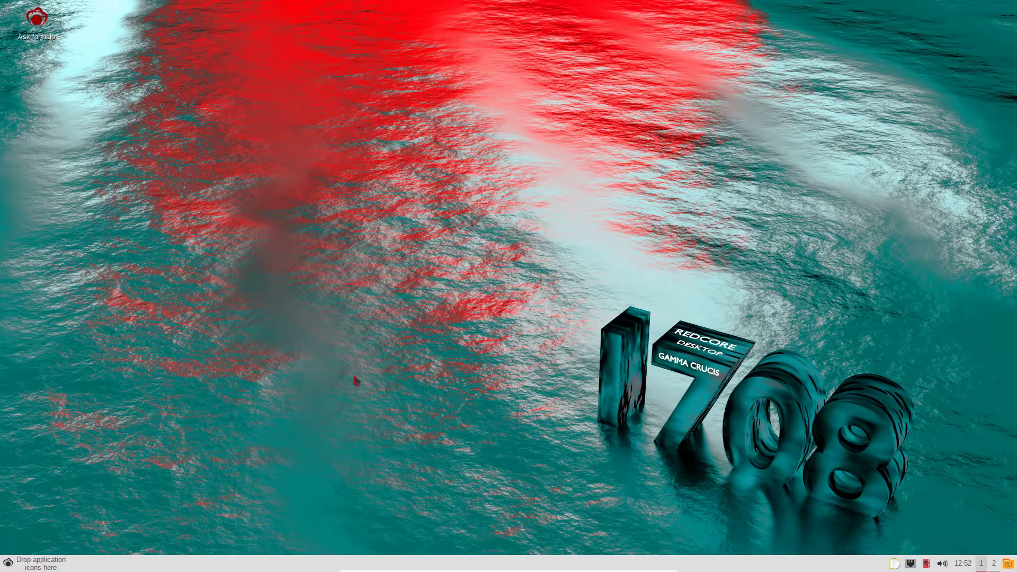
- Retry Sisyphus with the root password, dismiss 'Authorization Failed', and launch it again from the menu
{"action": "left_click", "coordinate": [8, 562]}
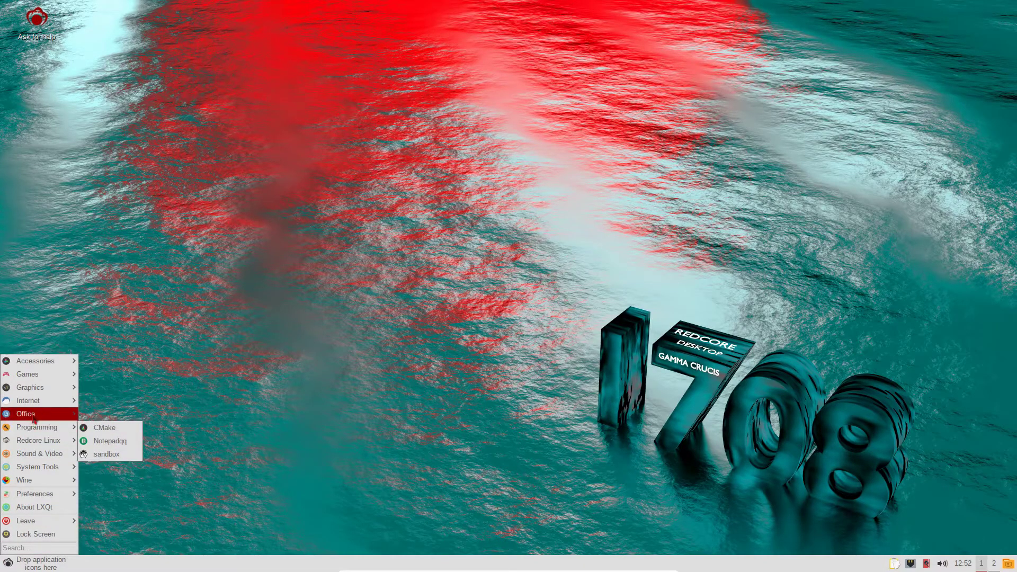
{"action": "mouse_move", "coordinate": [53, 467]}
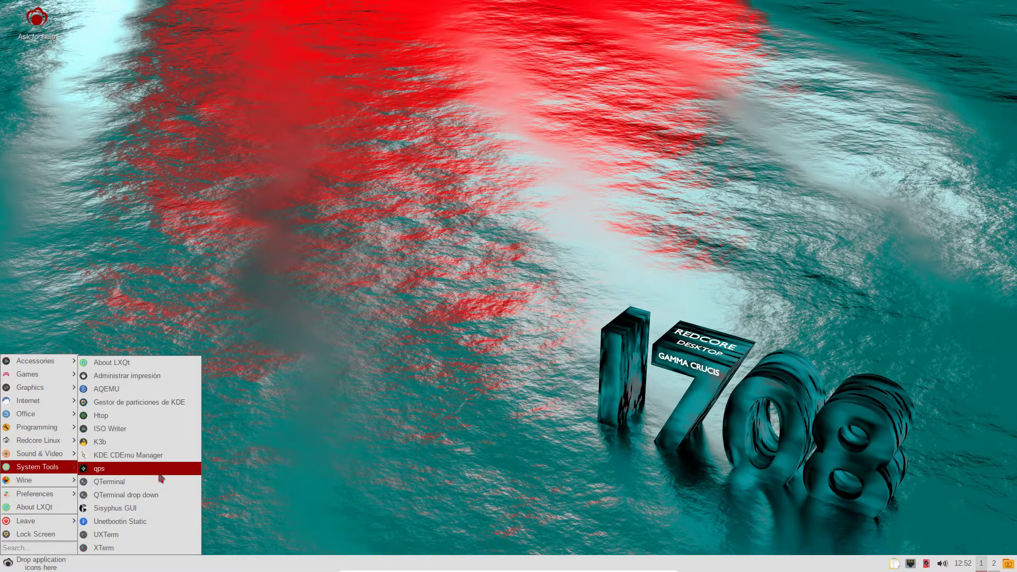
{"action": "left_click", "coordinate": [138, 509]}
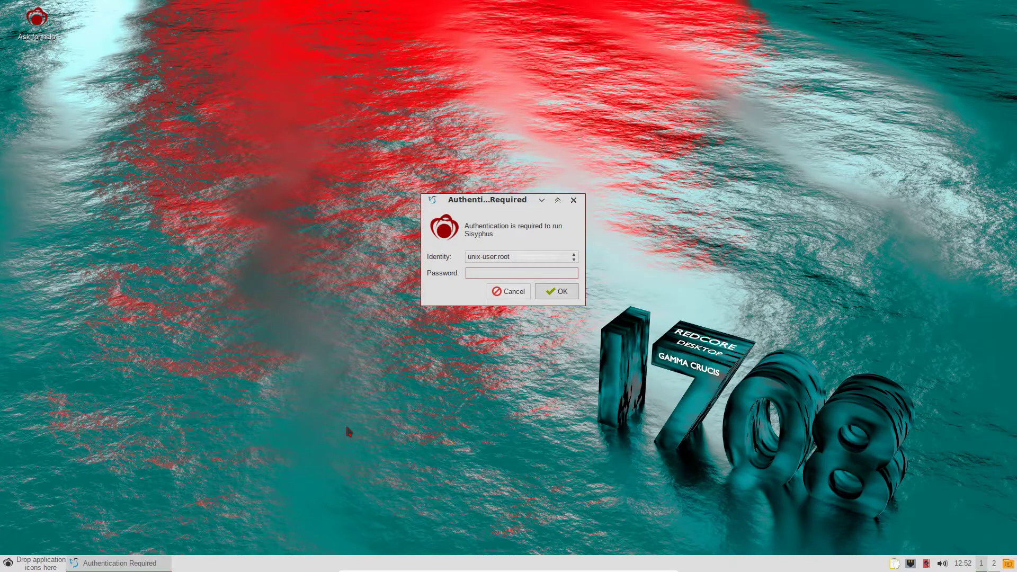
{"action": "type", "text": "*****"}
{"action": "key", "text": "Return"}
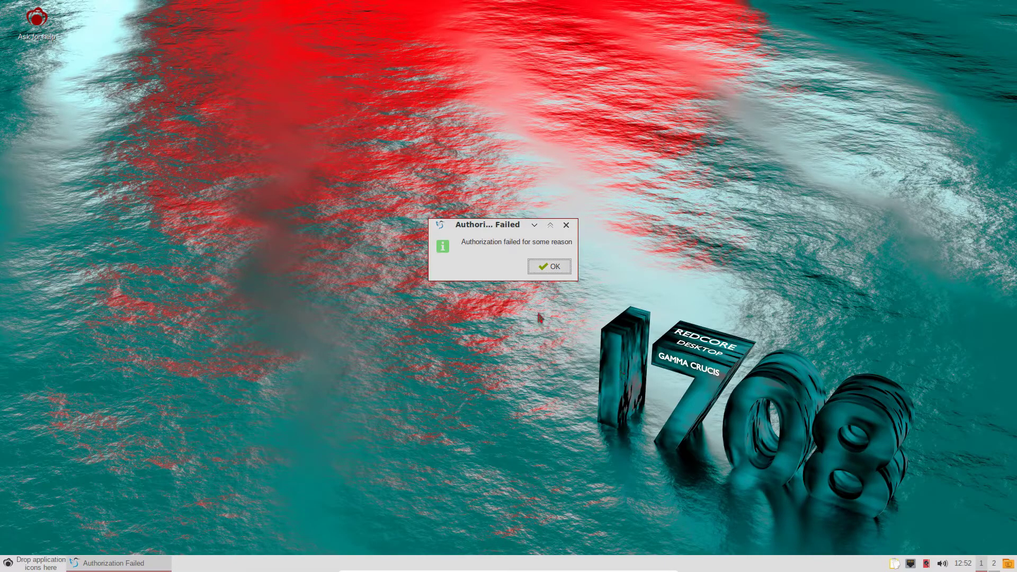
{"action": "left_click", "coordinate": [545, 266]}
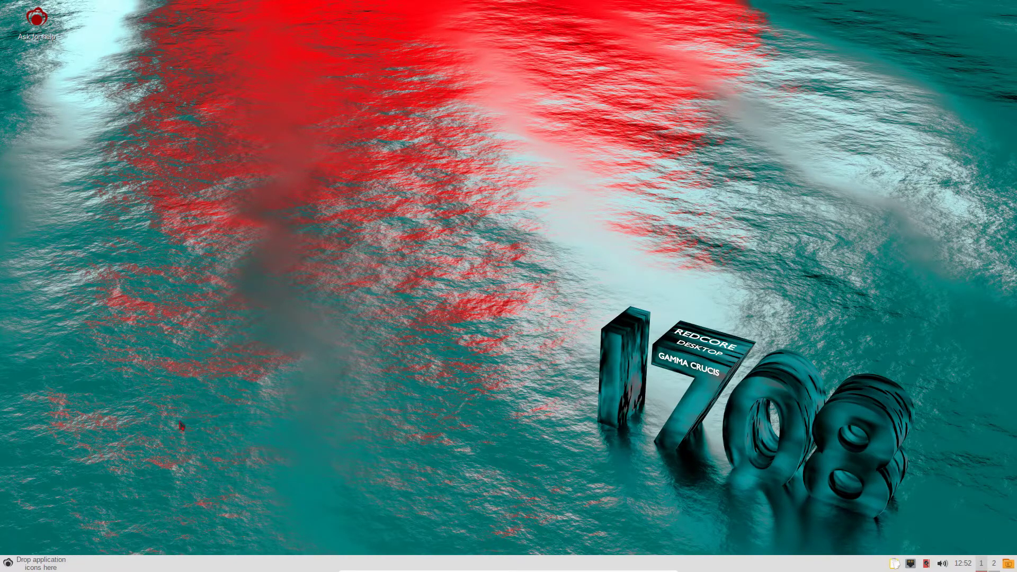
{"action": "left_click", "coordinate": [7, 565]}
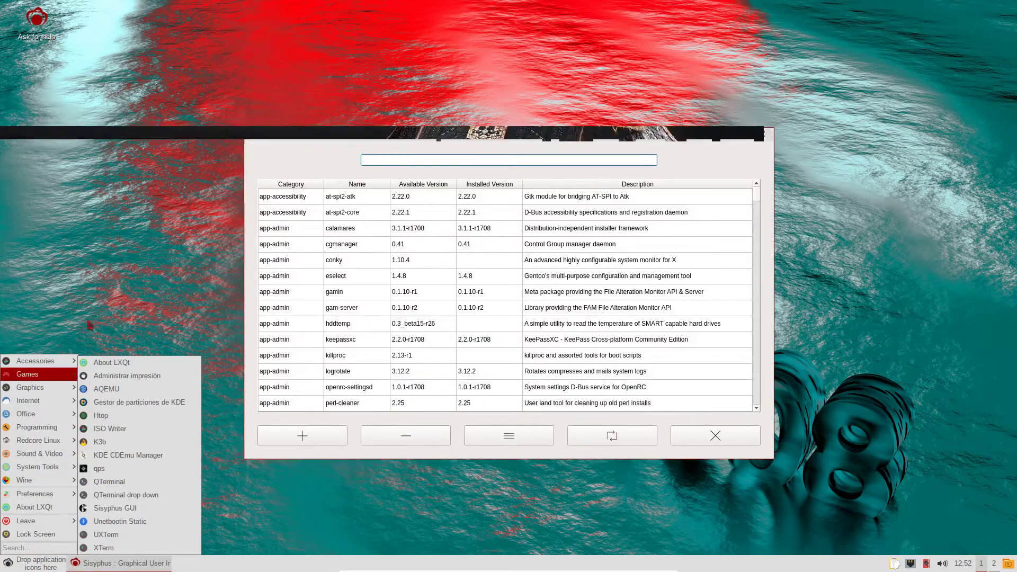
{"action": "left_click", "coordinate": [110, 236]}
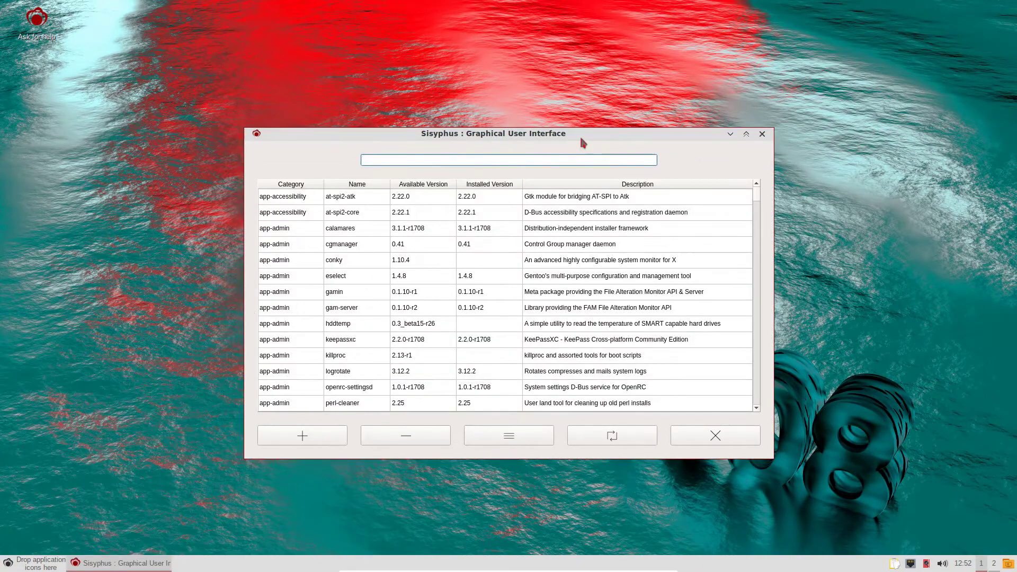
{"action": "left_click_drag", "start_coordinate": [580, 133], "coordinate": [509, 36]}
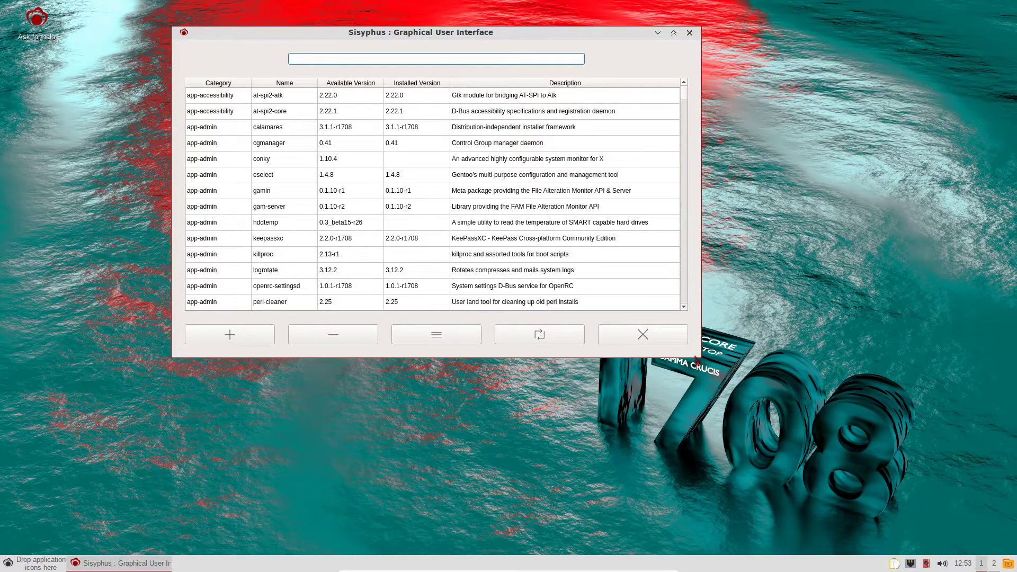
{"action": "left_click_drag", "start_coordinate": [701, 358], "coordinate": [841, 485]}
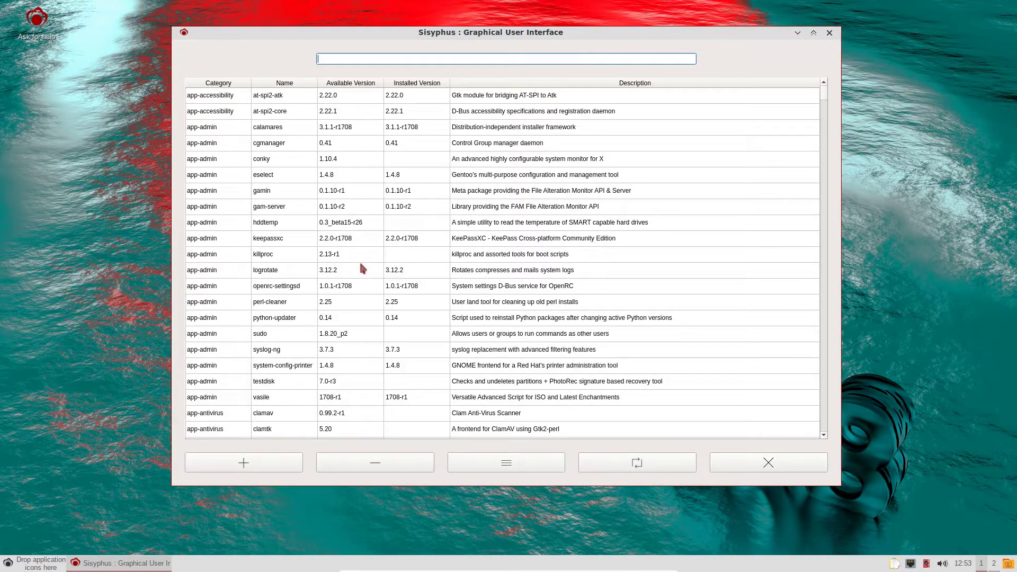
{"action": "scroll", "coordinate": [366, 228], "scroll_direction": "down", "scroll_amount": 15}
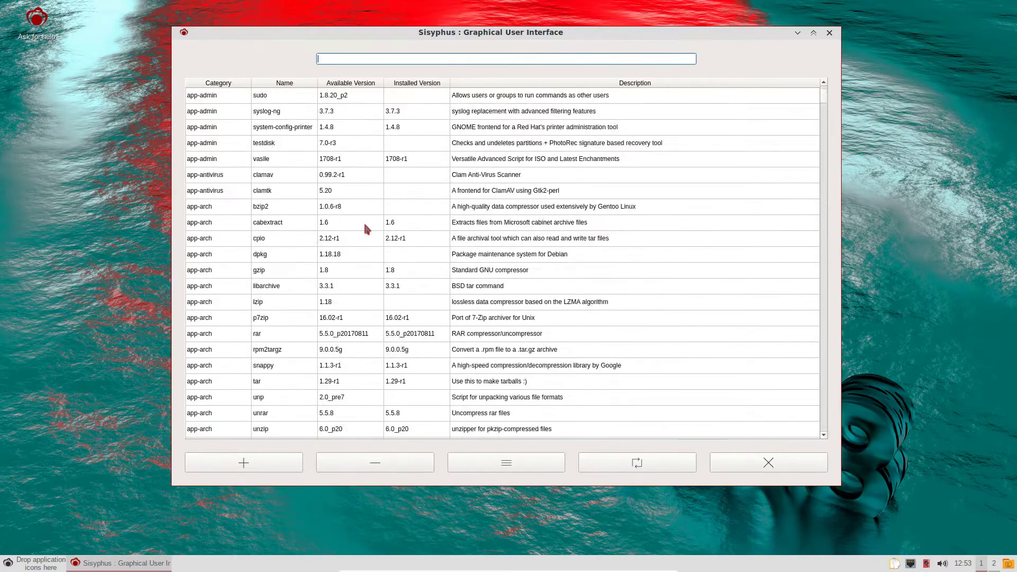
{"action": "scroll", "coordinate": [365, 228], "scroll_direction": "down", "scroll_amount": 4}
{"action": "left_click_drag", "start_coordinate": [827, 113], "coordinate": [824, 90]}
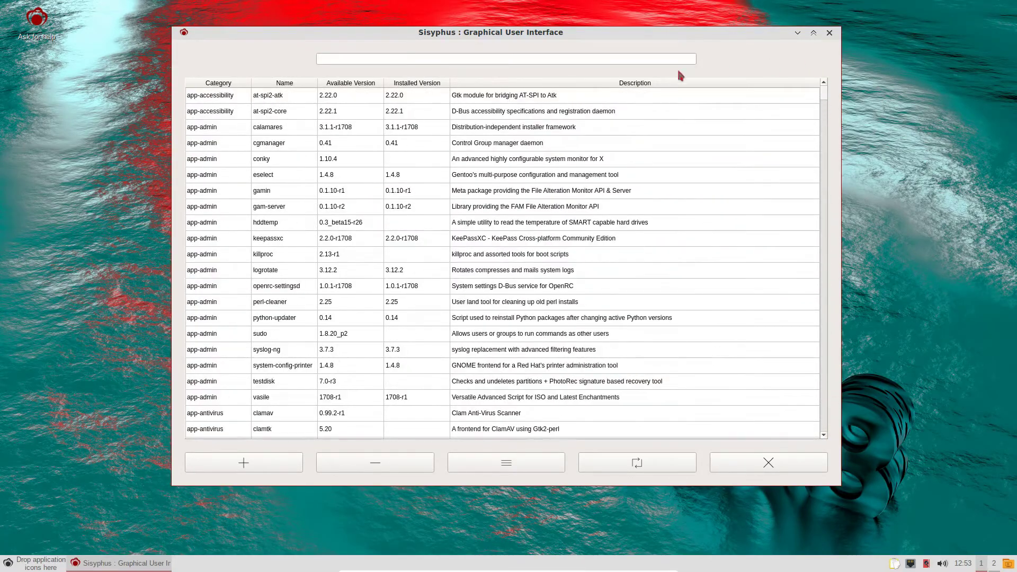
{"action": "left_click", "coordinate": [408, 57]}
{"action": "type", "text": "foobillard"}
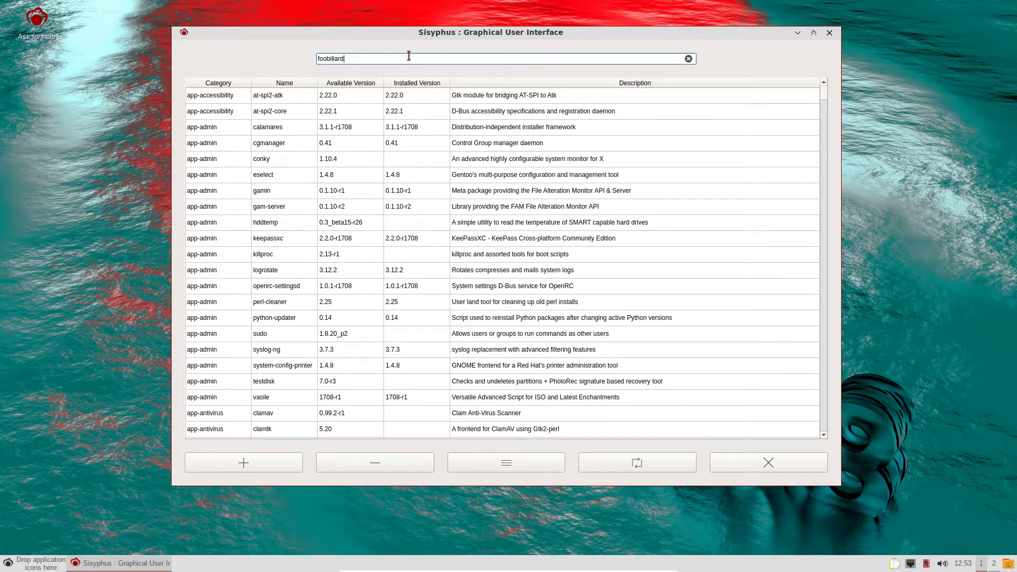
{"action": "key", "text": "Return"}
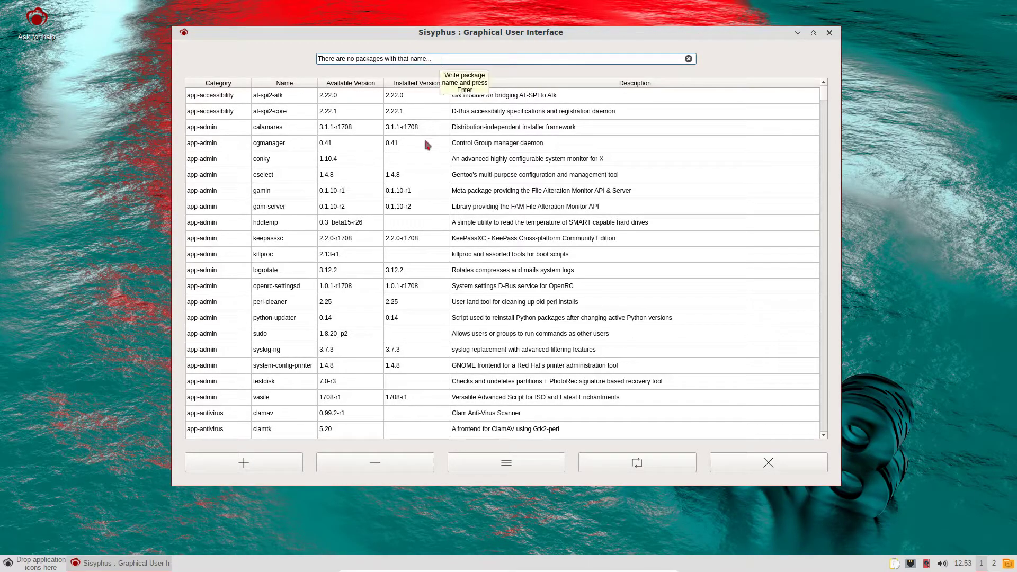
{"action": "scroll", "coordinate": [415, 161], "scroll_direction": "down", "scroll_amount": 4}
{"action": "scroll", "coordinate": [414, 161], "scroll_direction": "down", "scroll_amount": 1}
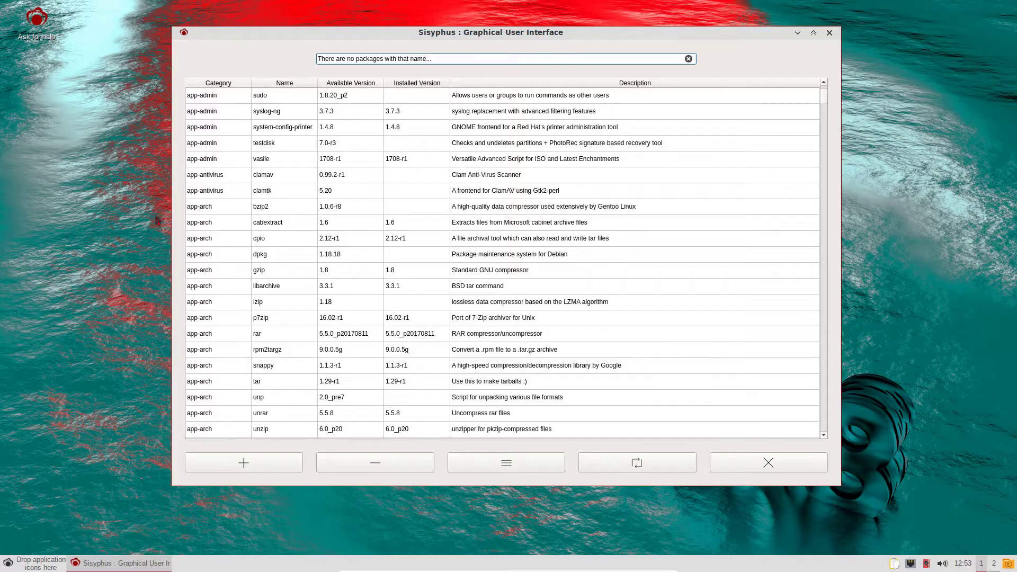
{"action": "left_click", "coordinate": [264, 176]}
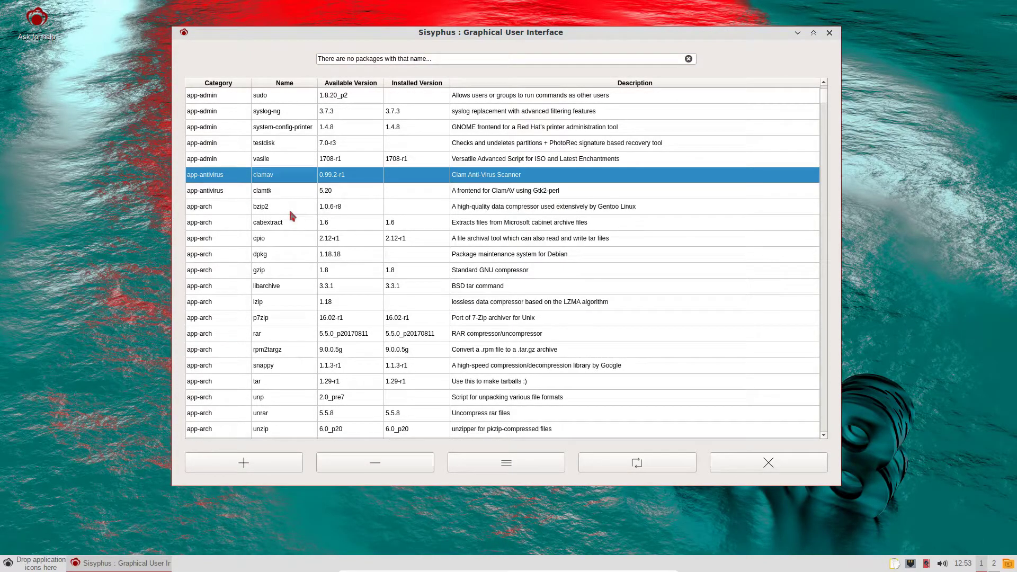
{"action": "scroll", "coordinate": [291, 215], "scroll_direction": "down", "scroll_amount": 3}
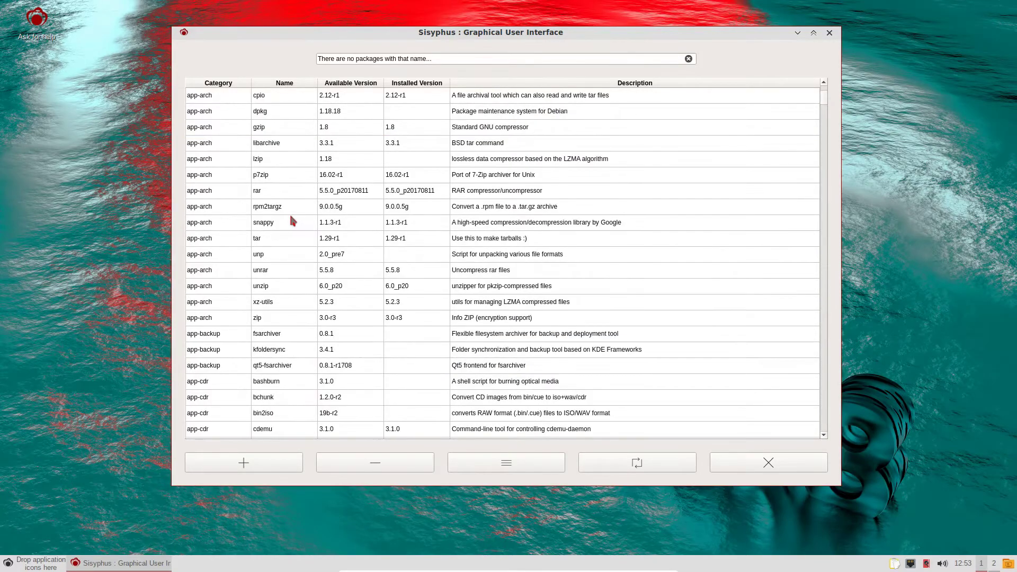
{"action": "left_click", "coordinate": [286, 268]}
{"action": "scroll", "coordinate": [286, 270], "scroll_direction": "down", "scroll_amount": 6}
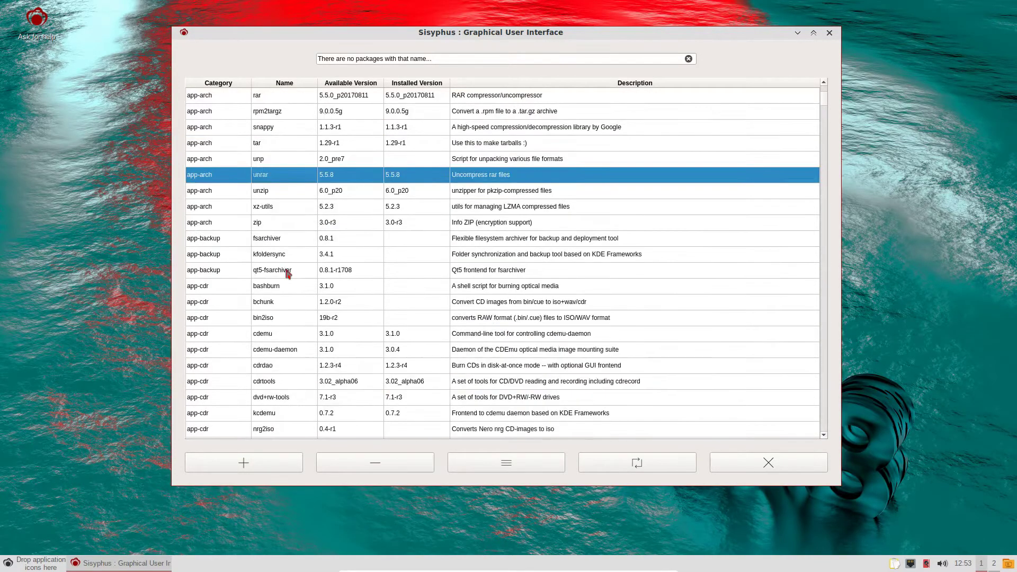
{"action": "scroll", "coordinate": [289, 260], "scroll_direction": "down", "scroll_amount": 11}
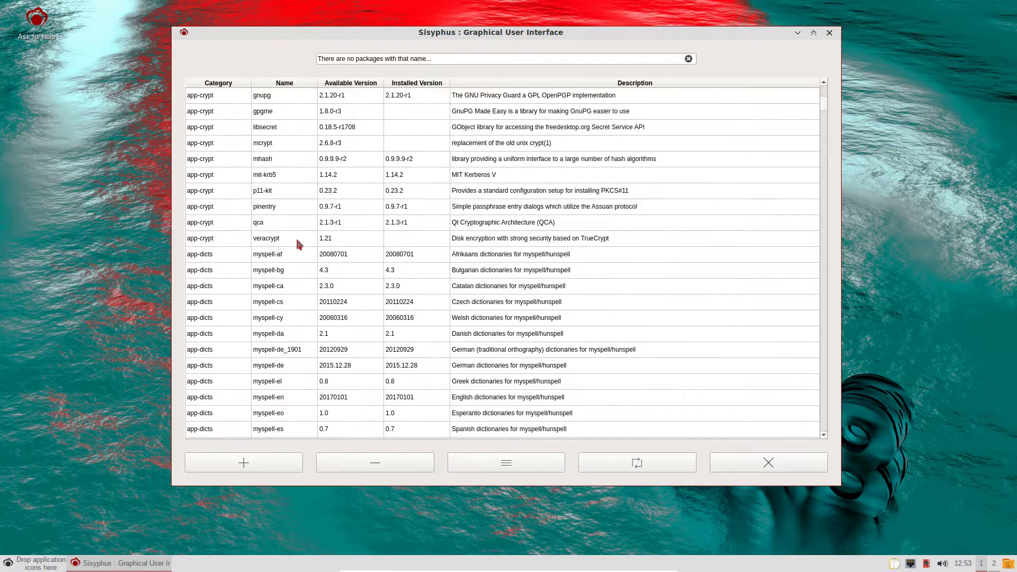
{"action": "scroll", "coordinate": [296, 245], "scroll_direction": "down", "scroll_amount": 9}
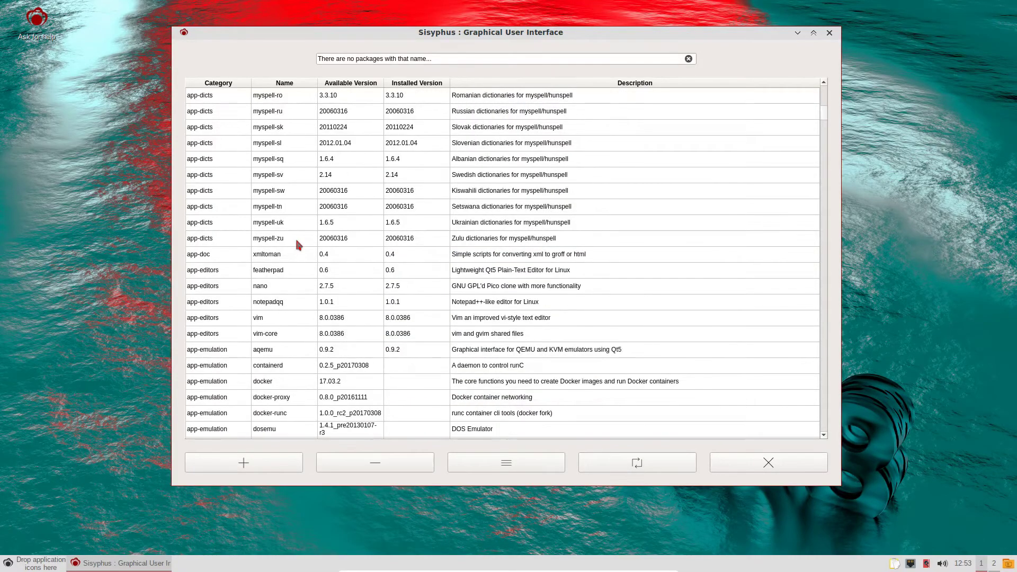
{"action": "left_click", "coordinate": [518, 462]}
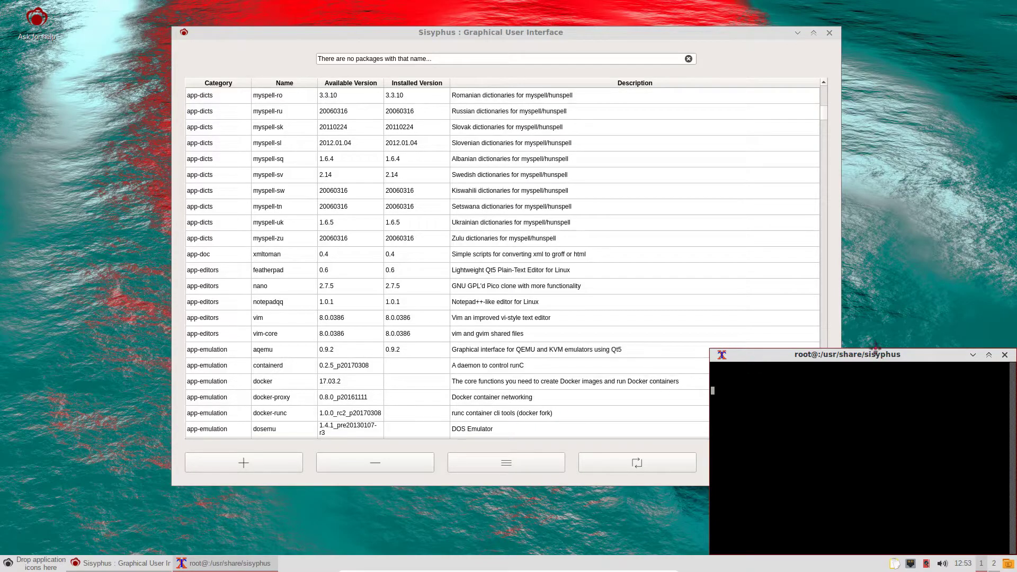
{"action": "left_click_drag", "start_coordinate": [880, 356], "coordinate": [845, 300]}
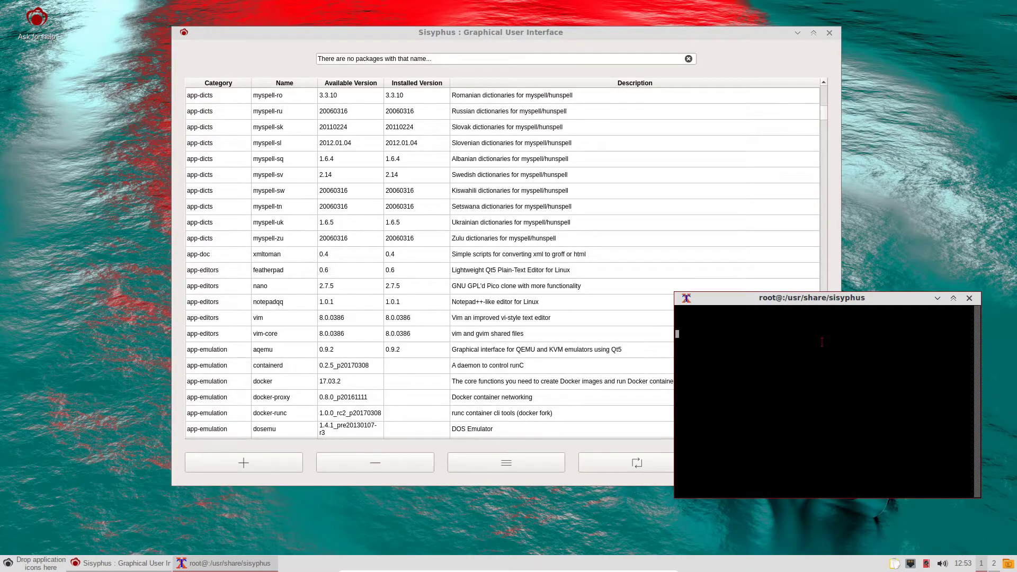
{"action": "left_click", "coordinate": [969, 298]}
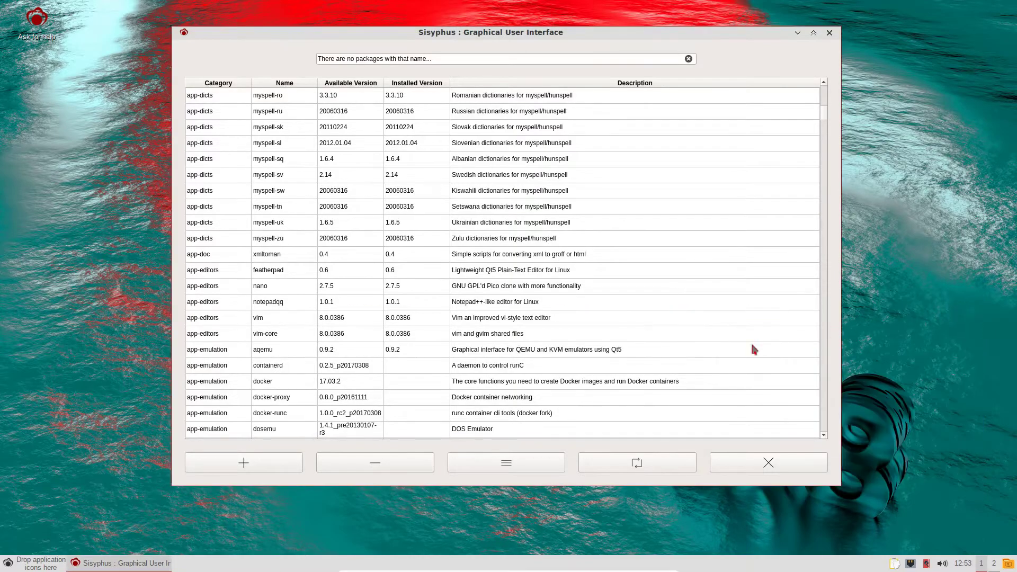
{"action": "scroll", "coordinate": [558, 342], "scroll_direction": "down", "scroll_amount": 3}
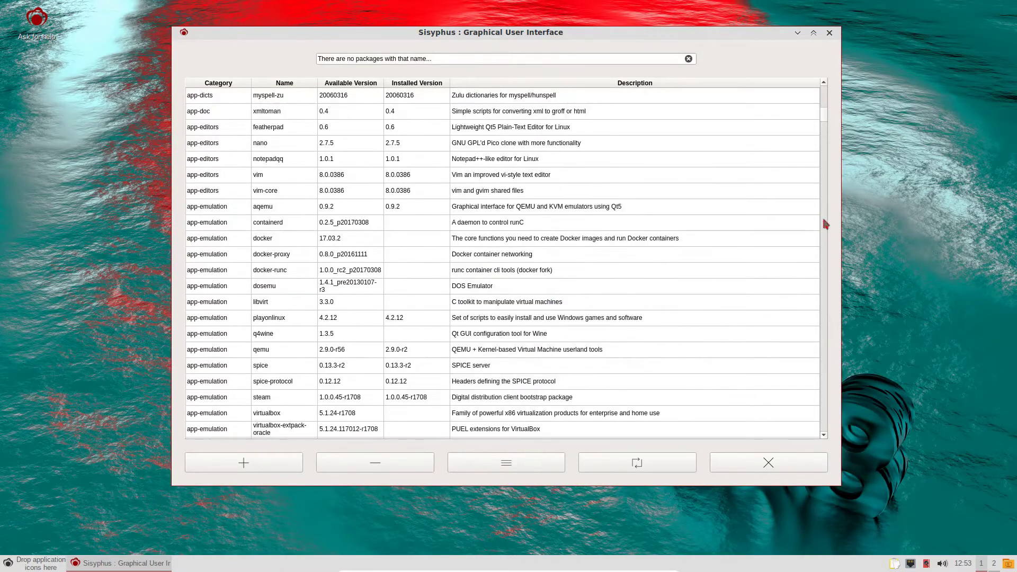
{"action": "scroll", "coordinate": [821, 132], "scroll_direction": "down", "scroll_amount": 20}
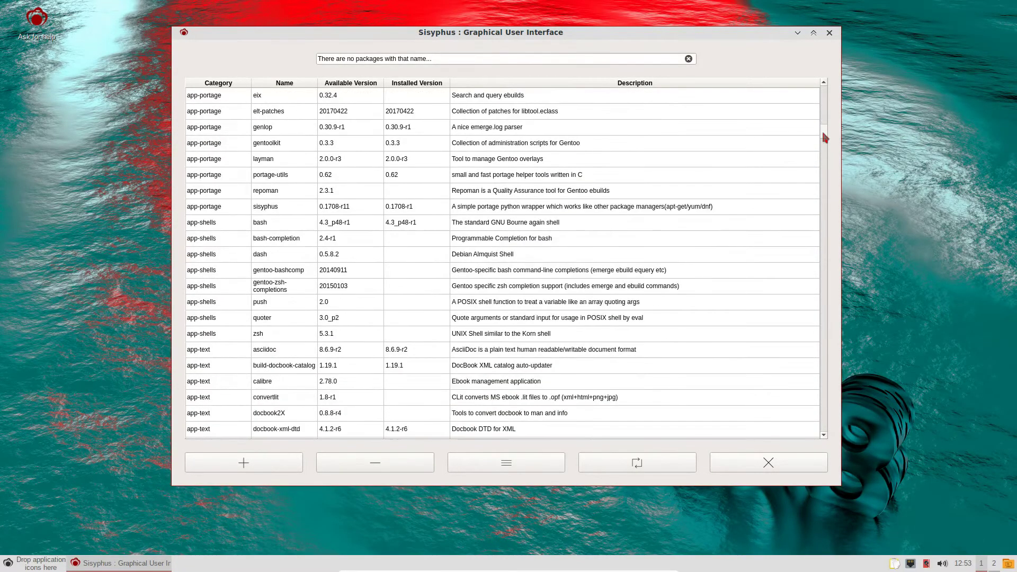
{"action": "scroll", "coordinate": [825, 139], "scroll_direction": "down", "scroll_amount": 4}
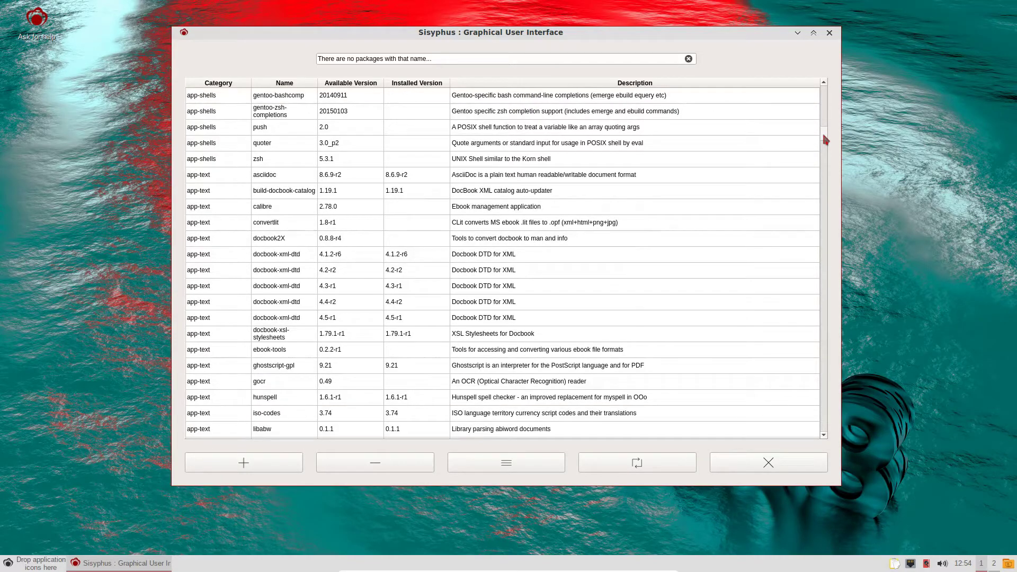
{"action": "scroll", "coordinate": [825, 139], "scroll_direction": "down", "scroll_amount": 9}
{"action": "scroll", "coordinate": [824, 140], "scroll_direction": "down", "scroll_amount": 3}
{"action": "scroll", "coordinate": [366, 259], "scroll_direction": "down", "scroll_amount": 3}
{"action": "scroll", "coordinate": [368, 268], "scroll_direction": "down", "scroll_amount": 6}
{"action": "scroll", "coordinate": [368, 268], "scroll_direction": "down", "scroll_amount": 10}
{"action": "scroll", "coordinate": [368, 269], "scroll_direction": "down", "scroll_amount": 10}
{"action": "scroll", "coordinate": [368, 269], "scroll_direction": "down", "scroll_amount": 13}
{"action": "scroll", "coordinate": [368, 268], "scroll_direction": "down", "scroll_amount": 2}
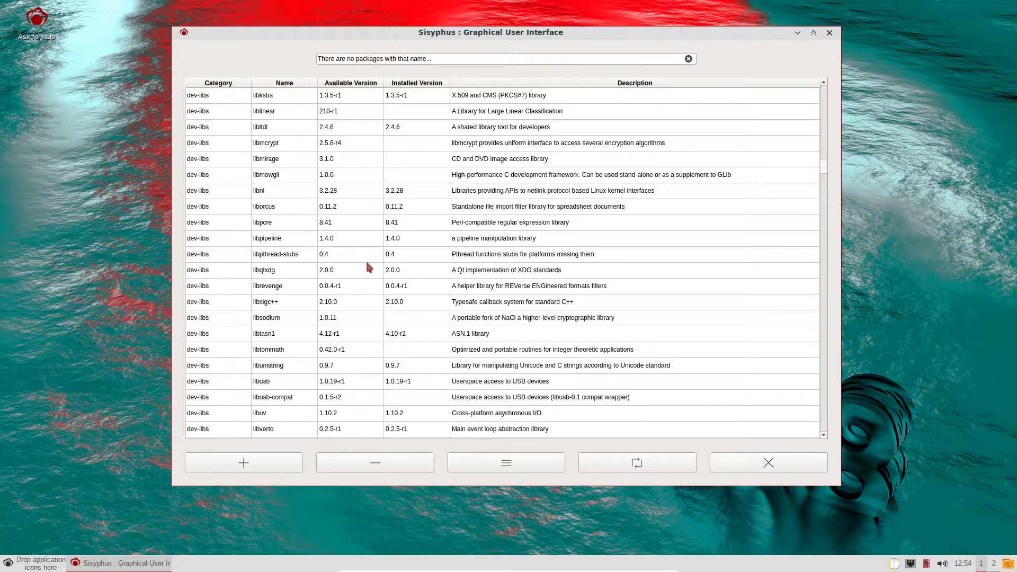
{"action": "scroll", "coordinate": [368, 268], "scroll_direction": "down", "scroll_amount": 16}
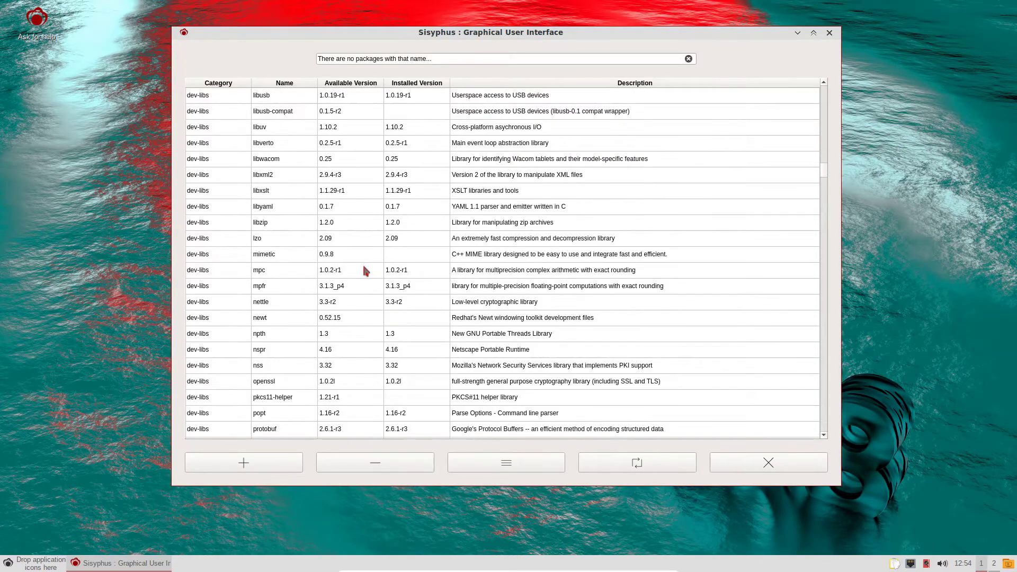
{"action": "scroll", "coordinate": [366, 272], "scroll_direction": "down", "scroll_amount": 1}
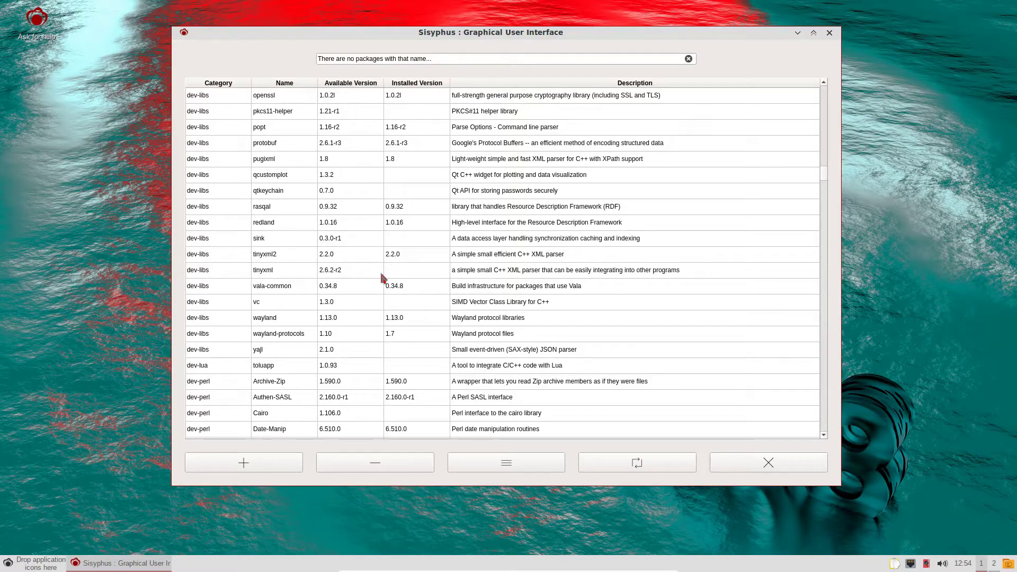
{"action": "scroll", "coordinate": [374, 263], "scroll_direction": "down", "scroll_amount": 1}
{"action": "scroll", "coordinate": [418, 298], "scroll_direction": "down", "scroll_amount": 14}
{"action": "scroll", "coordinate": [424, 305], "scroll_direction": "down", "scroll_amount": 11}
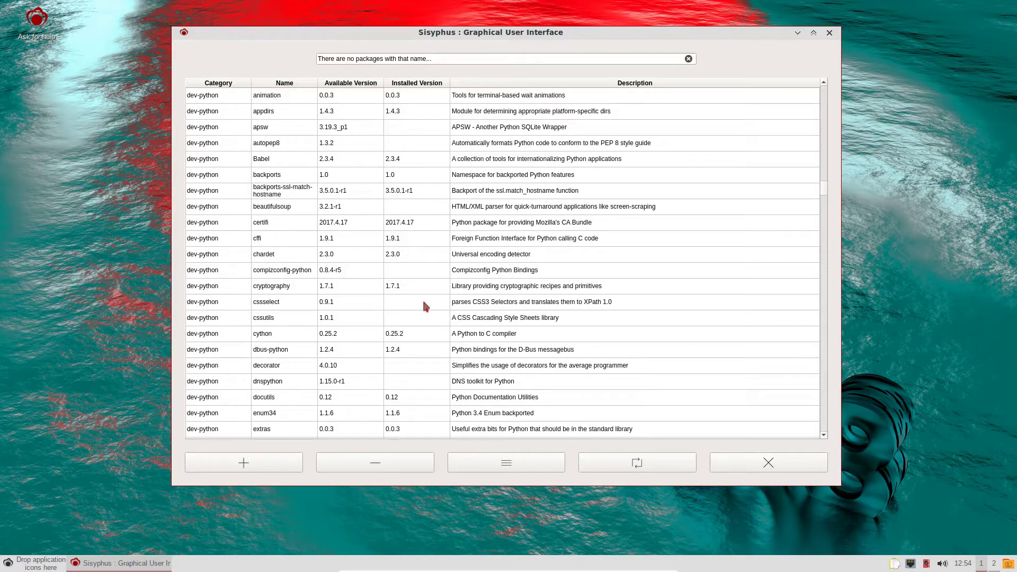
{"action": "scroll", "coordinate": [424, 305], "scroll_direction": "down", "scroll_amount": 5}
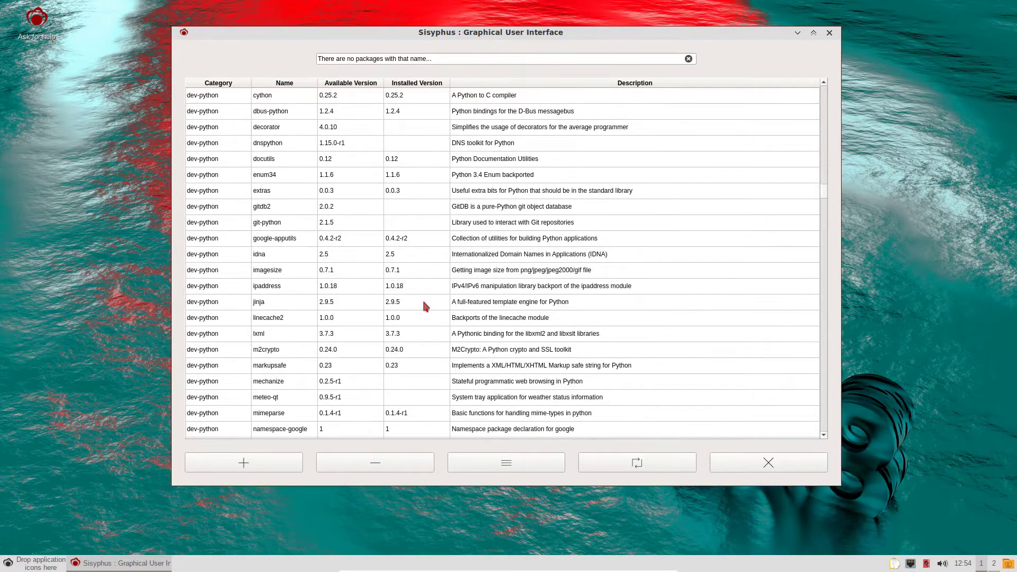
{"action": "scroll", "coordinate": [423, 305], "scroll_direction": "down", "scroll_amount": 19}
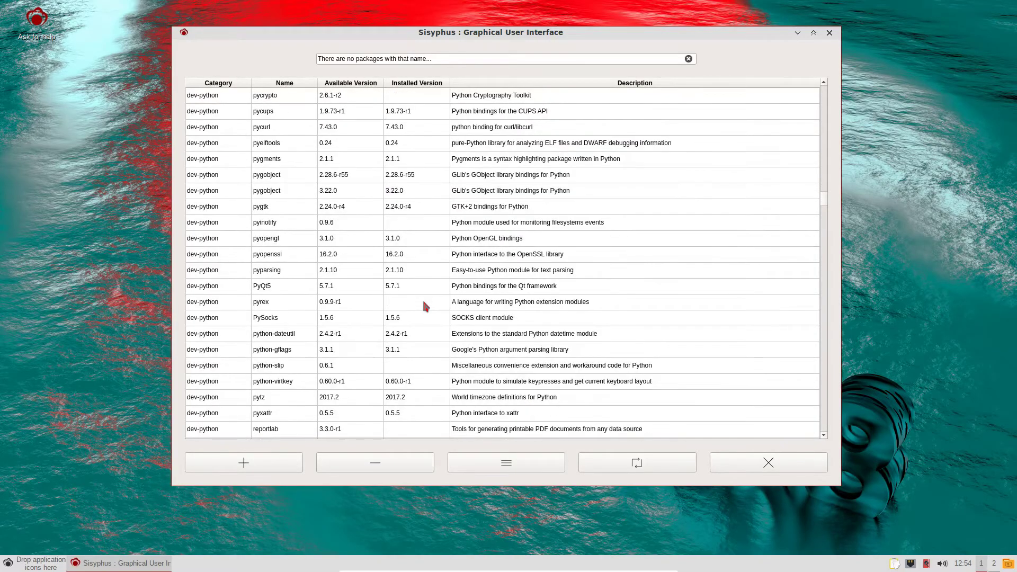
{"action": "scroll", "coordinate": [423, 304], "scroll_direction": "down", "scroll_amount": 3}
{"action": "scroll", "coordinate": [424, 305], "scroll_direction": "up", "scroll_amount": 1}
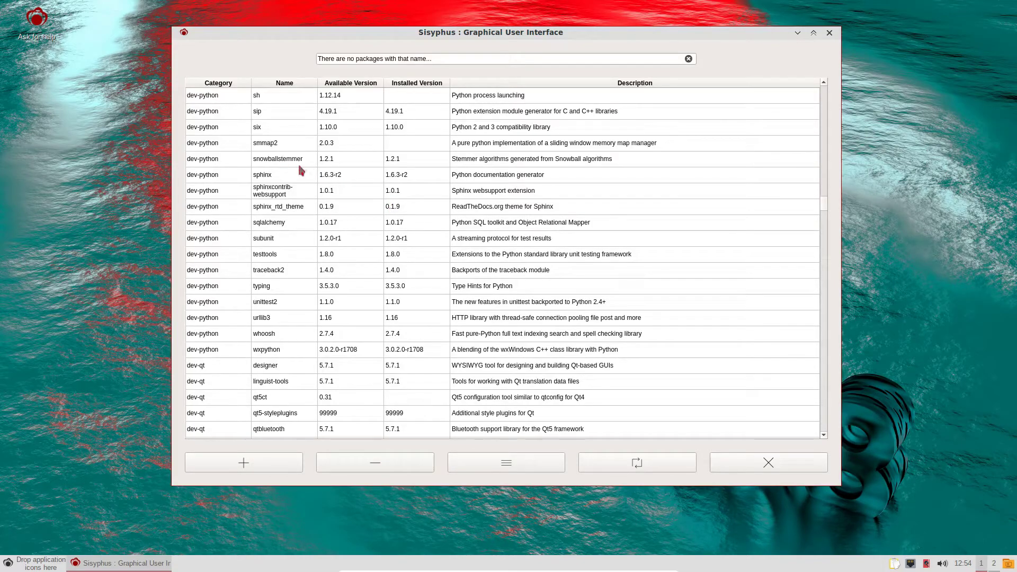
{"action": "scroll", "coordinate": [413, 224], "scroll_direction": "down", "scroll_amount": 20}
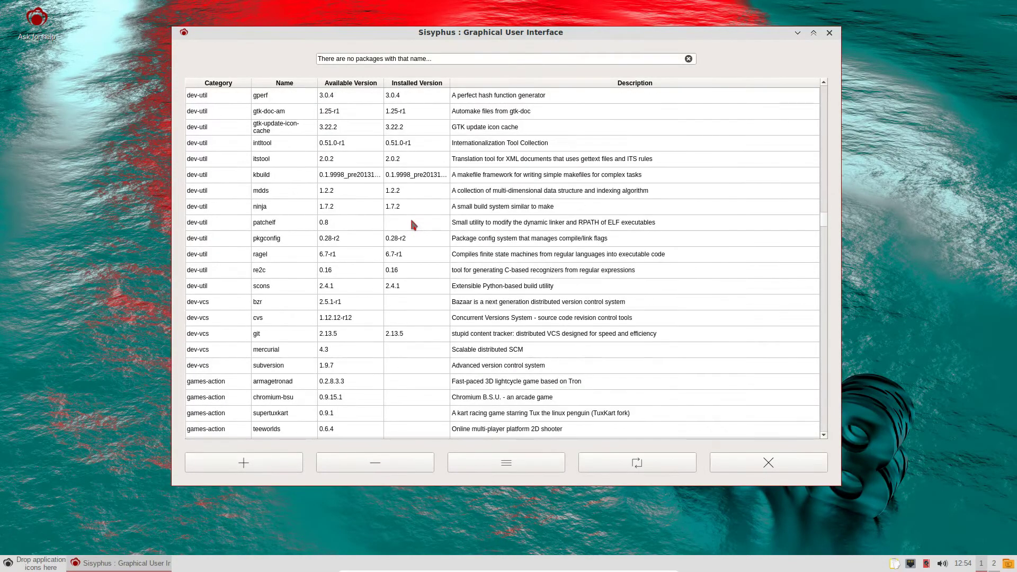
{"action": "scroll", "coordinate": [413, 224], "scroll_direction": "down", "scroll_amount": 6}
{"action": "scroll", "coordinate": [413, 225], "scroll_direction": "up", "scroll_amount": 6}
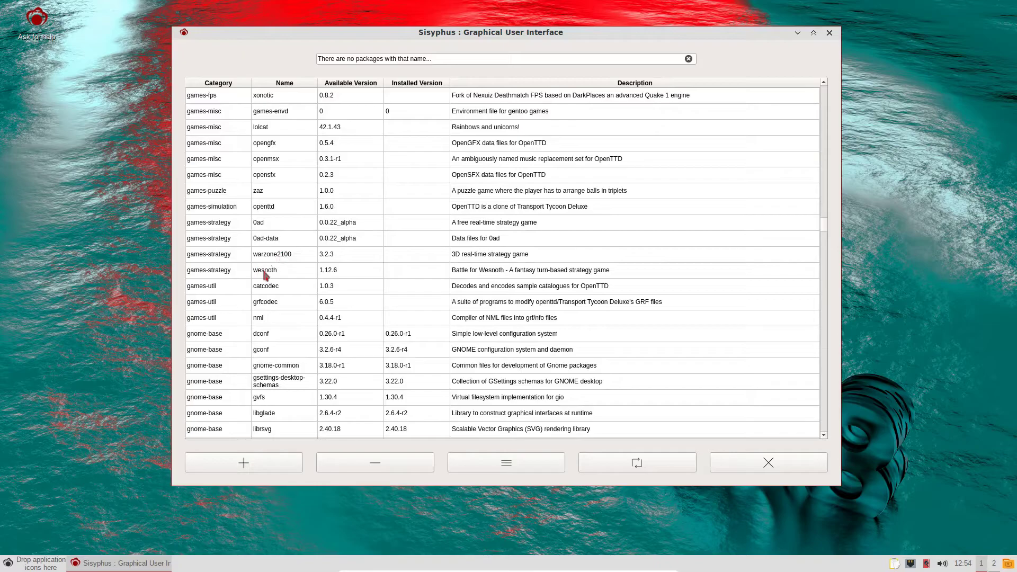
{"action": "scroll", "coordinate": [339, 298], "scroll_direction": "down", "scroll_amount": 6}
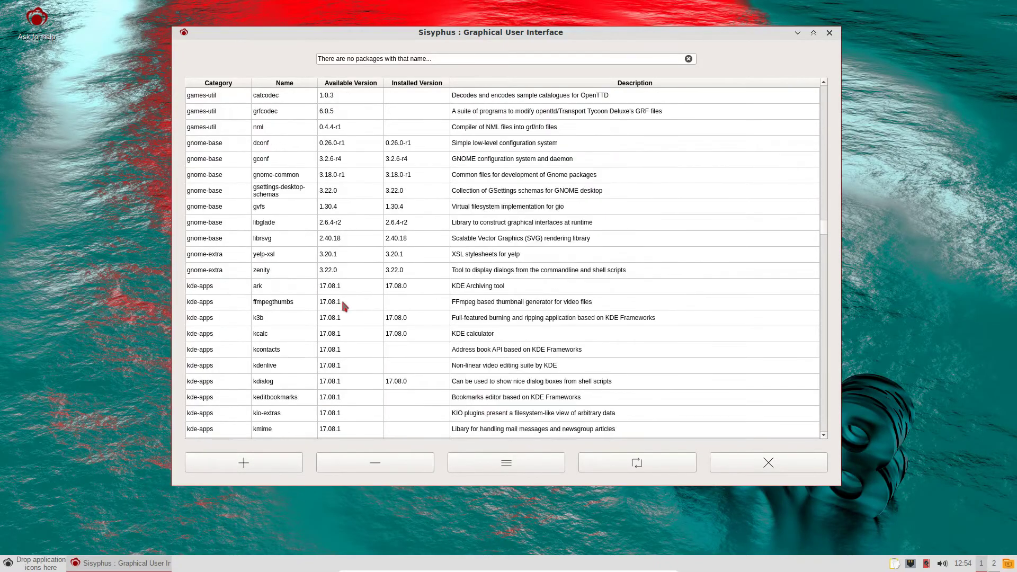
{"action": "scroll", "coordinate": [342, 304], "scroll_direction": "down", "scroll_amount": 6}
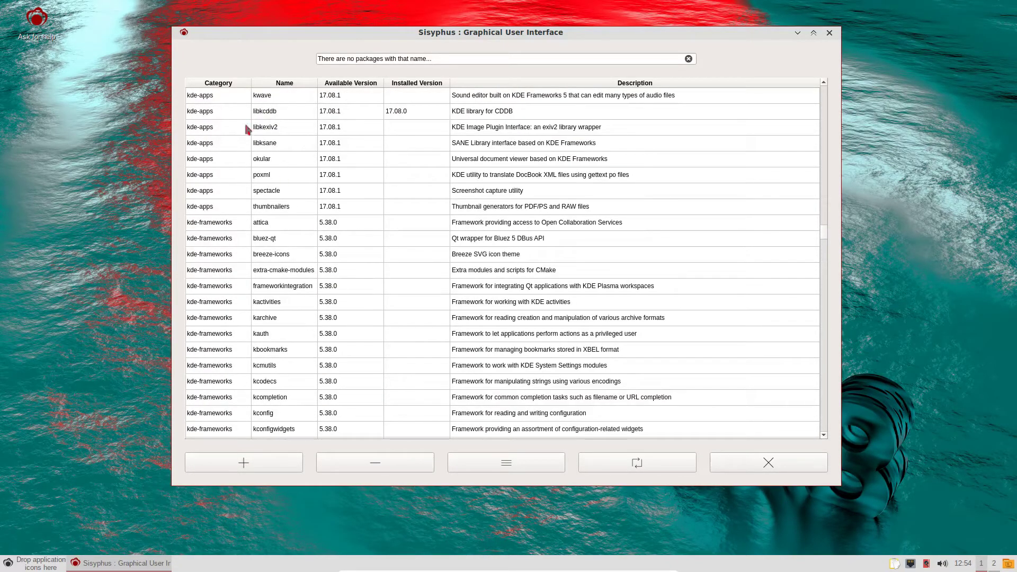
{"action": "scroll", "coordinate": [309, 266], "scroll_direction": "down", "scroll_amount": 1}
{"action": "scroll", "coordinate": [309, 269], "scroll_direction": "down", "scroll_amount": 1}
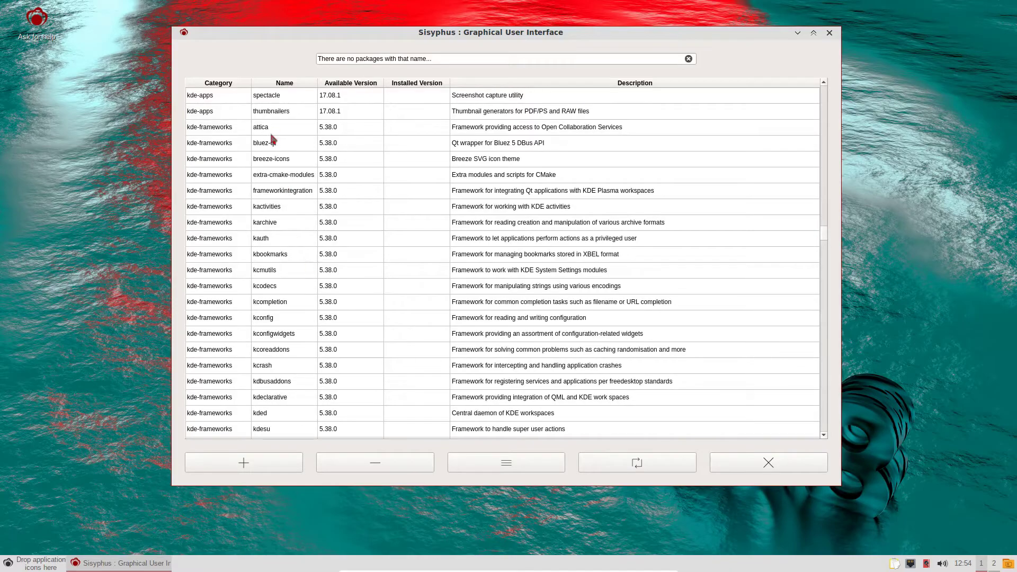
{"action": "scroll", "coordinate": [360, 265], "scroll_direction": "down", "scroll_amount": 3}
{"action": "scroll", "coordinate": [373, 271], "scroll_direction": "down", "scroll_amount": 20}
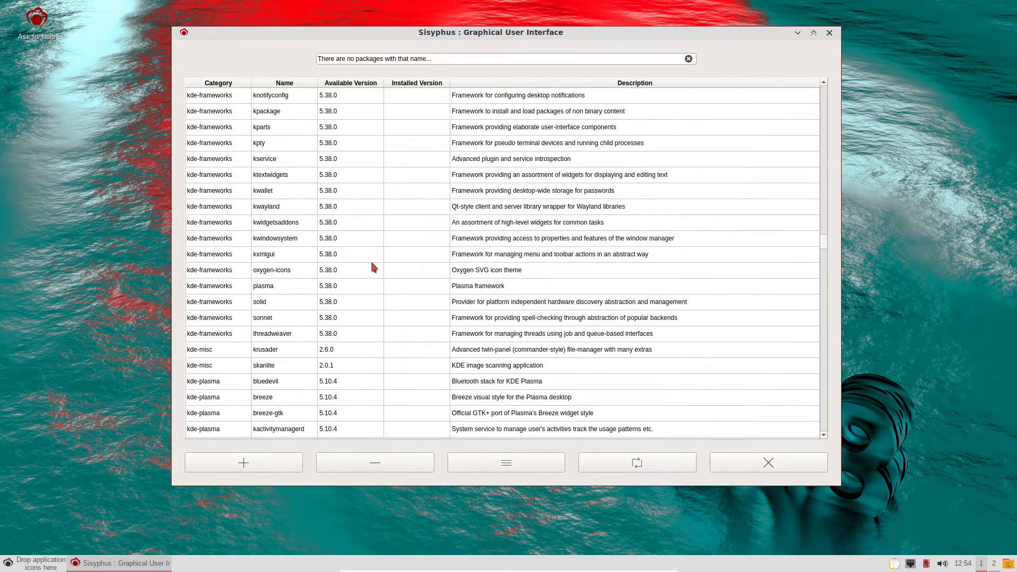
{"action": "scroll", "coordinate": [370, 272], "scroll_direction": "down", "scroll_amount": 5}
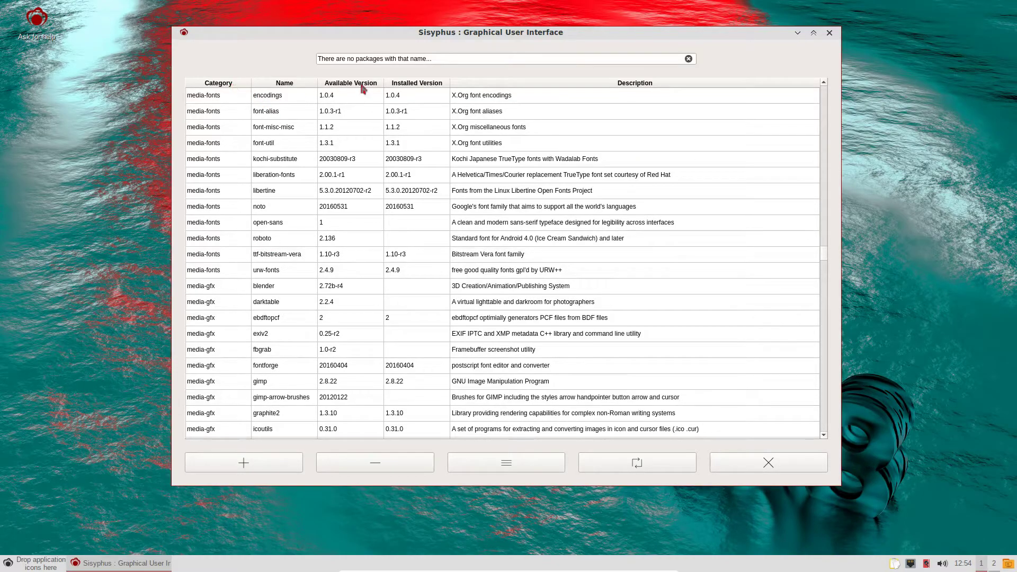
{"action": "scroll", "coordinate": [369, 189], "scroll_direction": "down", "scroll_amount": 15}
{"action": "scroll", "coordinate": [369, 189], "scroll_direction": "down", "scroll_amount": 20}
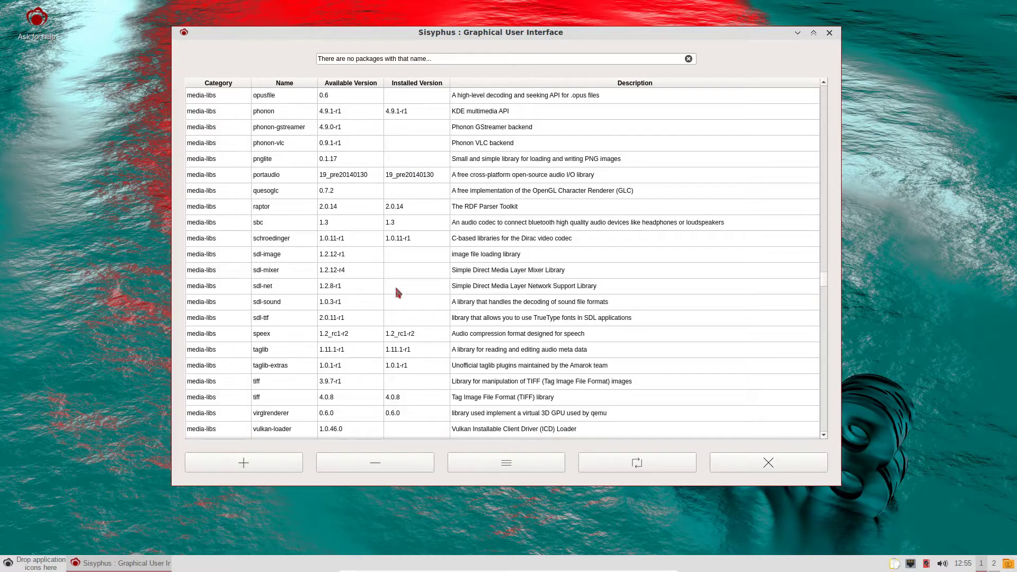
{"action": "scroll", "coordinate": [396, 289], "scroll_direction": "down", "scroll_amount": 20}
{"action": "scroll", "coordinate": [394, 274], "scroll_direction": "down", "scroll_amount": 15}
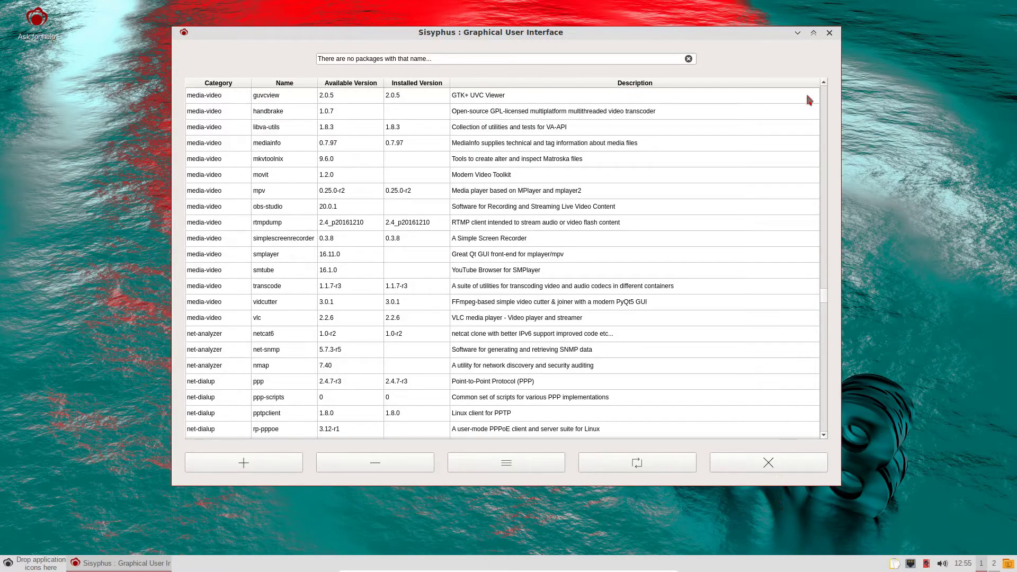
- Close Sisyphus and launch UXTerm from the System Tools menu
{"action": "left_click", "coordinate": [829, 33]}
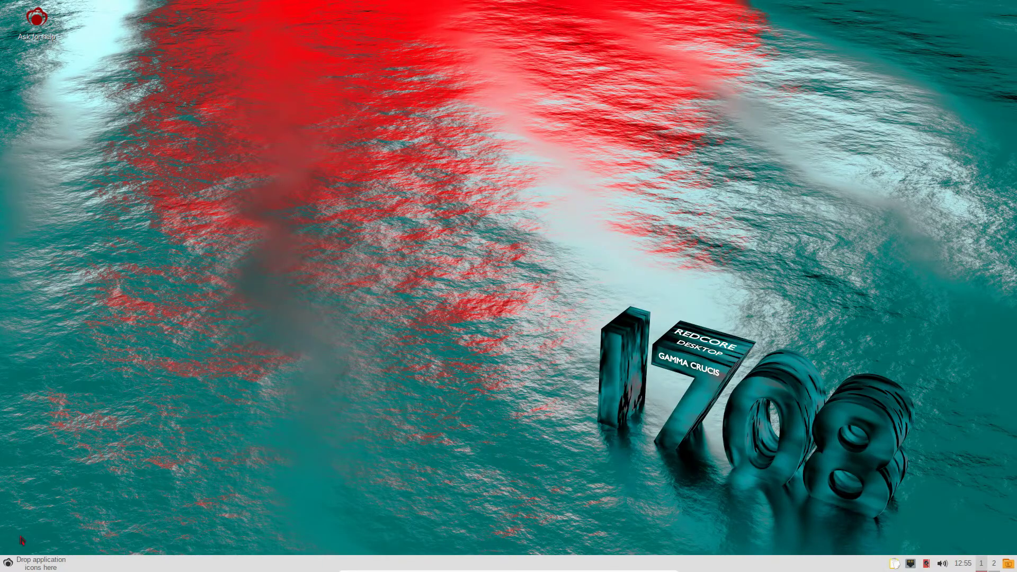
{"action": "left_click", "coordinate": [8, 563]}
{"action": "mouse_move", "coordinate": [40, 442]}
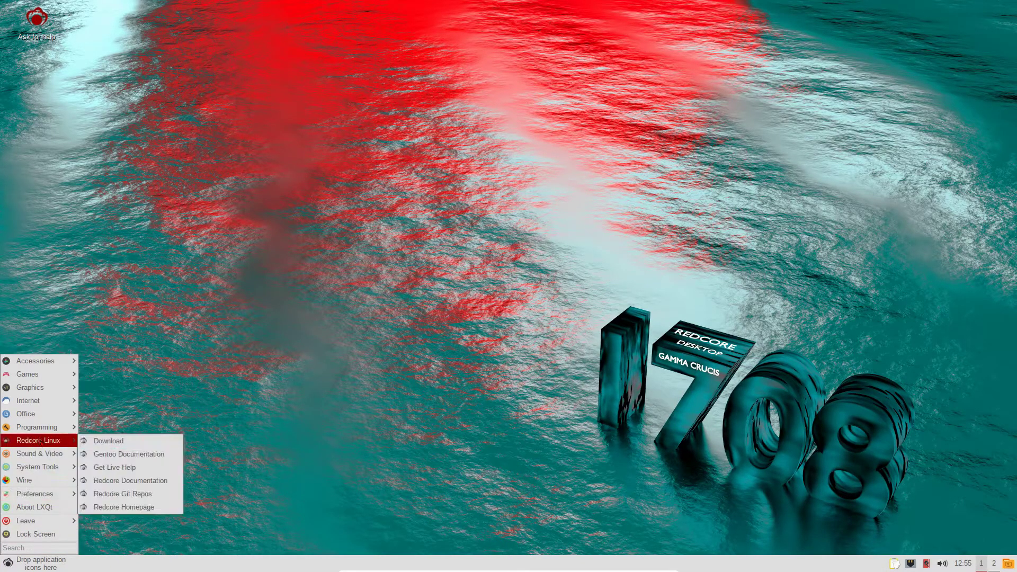
{"action": "mouse_move", "coordinate": [37, 466]}
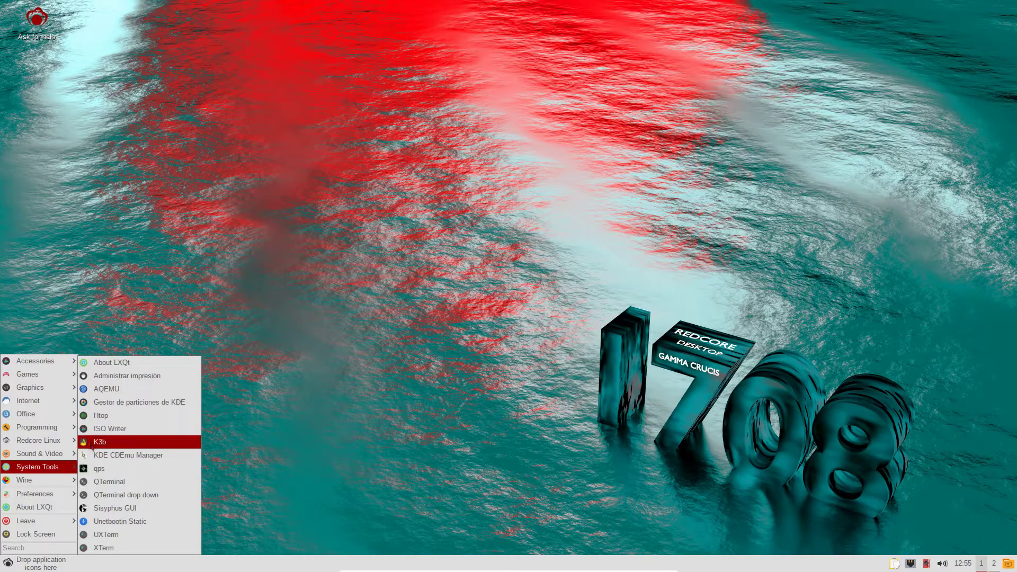
{"action": "mouse_move", "coordinate": [37, 360]}
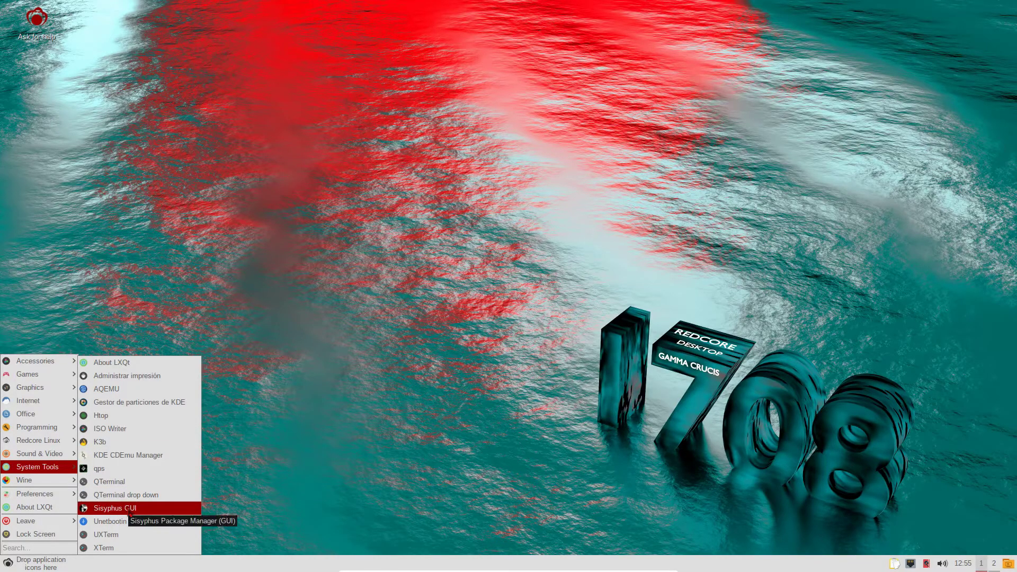
{"action": "left_click", "coordinate": [103, 534]}
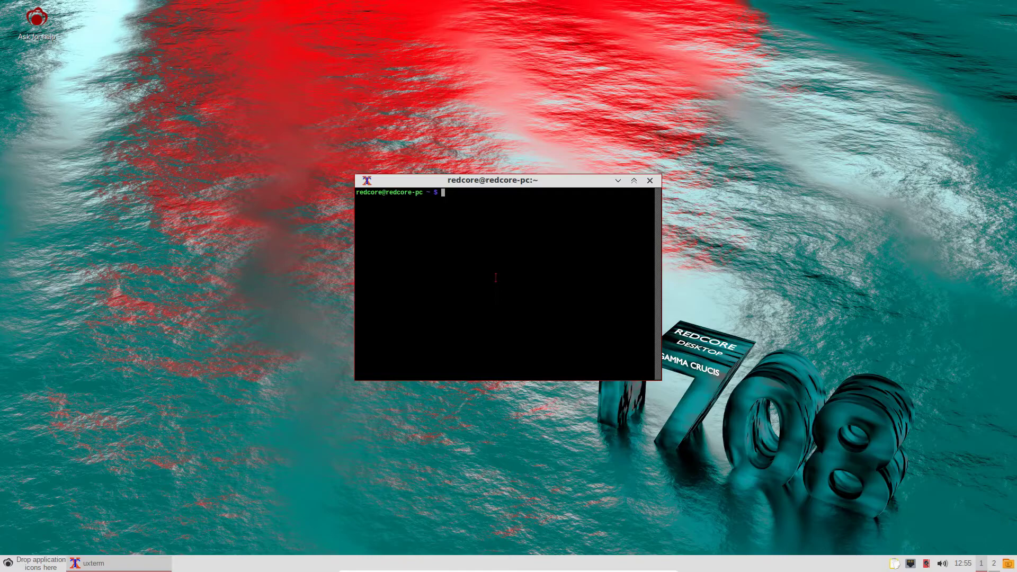
- Run 'emerge foobillard', then retry it prefixed with sudo
{"action": "type", "text": "emerge f"}
{"action": "type", "text": "oobillard"}
{"action": "key", "text": "Return"}
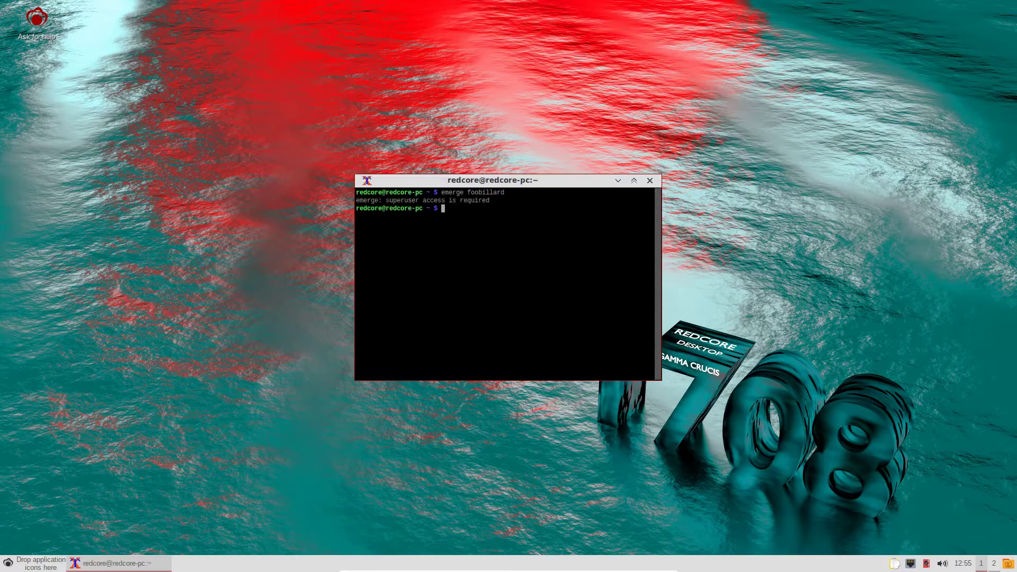
{"action": "key", "text": "Up"}
{"action": "key", "text": "Left"}
{"action": "key", "text": "Left"}
{"action": "key", "text": "Left"}
{"action": "key", "text": "Left"}
{"action": "key", "text": "Left"}
{"action": "key", "text": "Left"}
{"action": "key", "text": "Left"}
{"action": "key", "text": "Left"}
{"action": "key", "text": "Left"}
{"action": "key", "text": "Left"}
{"action": "key", "text": "Left"}
{"action": "key", "text": "Left"}
{"action": "key", "text": "Left"}
{"action": "key", "text": "Left"}
{"action": "key", "text": "Left"}
{"action": "key", "text": "Left"}
{"action": "key", "text": "Left"}
{"action": "type", "text": "sudo"}
{"action": "key", "text": "Return"}
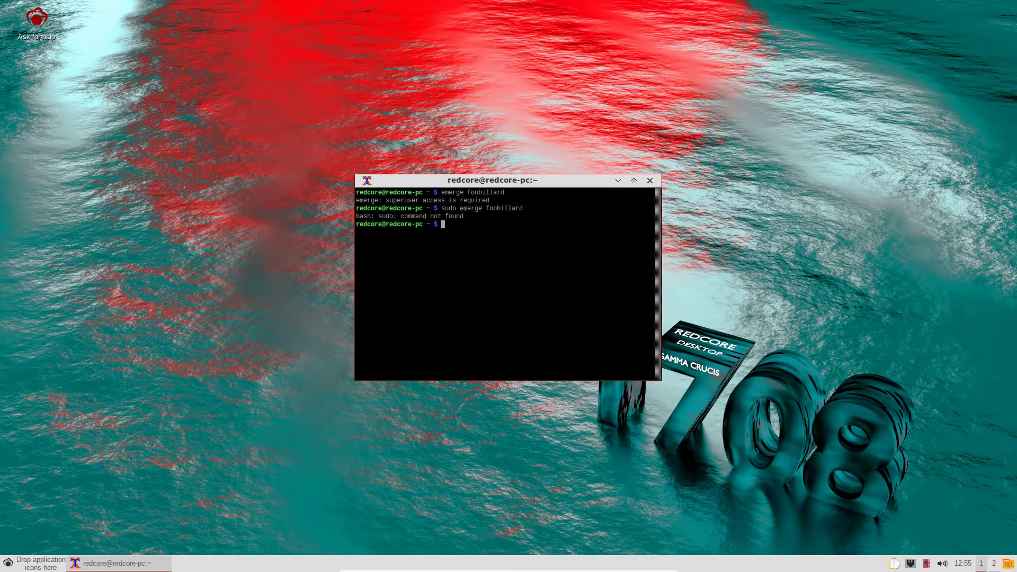
- Switch to root with su, run 'emerge foobillard' again, then close the terminal
{"action": "type", "text": "su"}
{"action": "key", "text": "Return"}
{"action": "key", "text": "Return"}
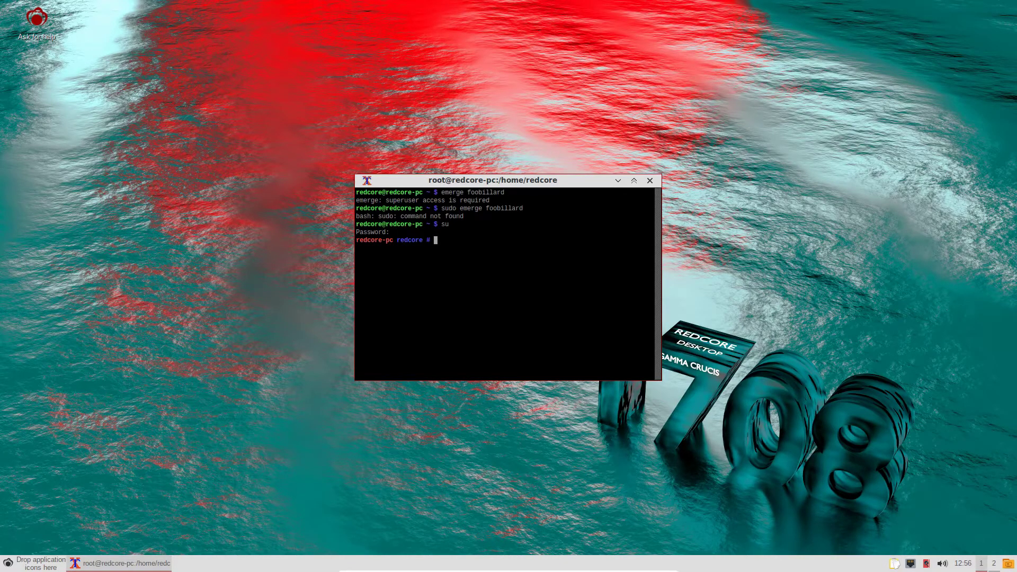
{"action": "type", "text": "emerge foobillard"}
{"action": "key", "text": "Return"}
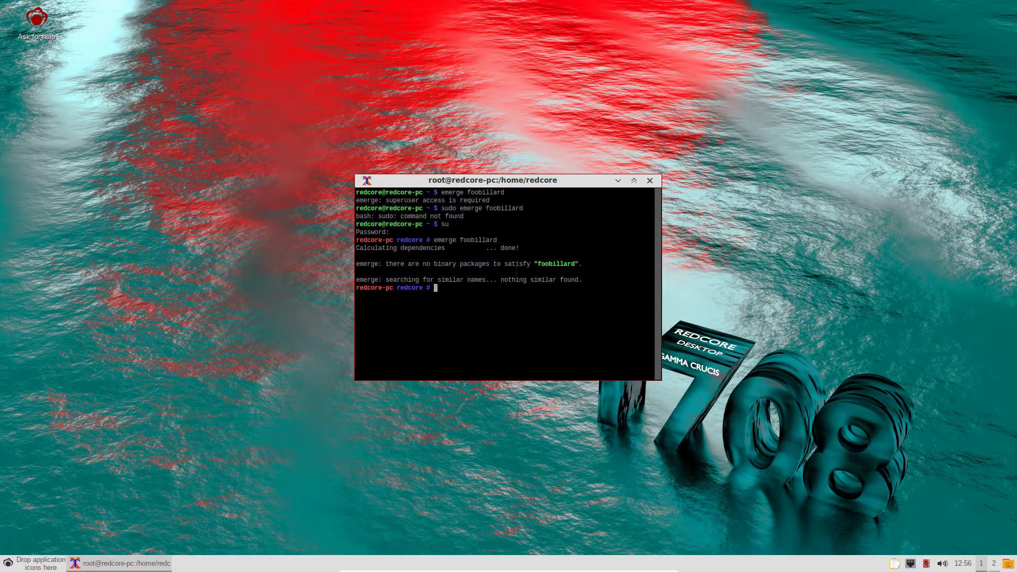
{"action": "left_click", "coordinate": [650, 180]}
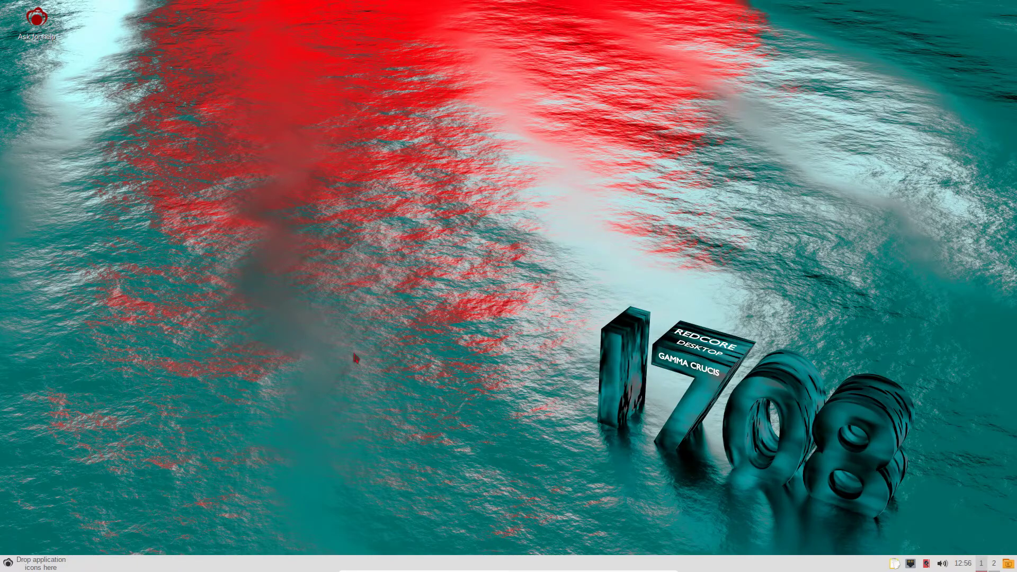
- Shut down the RedCore guest via Leave > Shutdown and confirm with Yes
{"action": "left_click", "coordinate": [8, 562]}
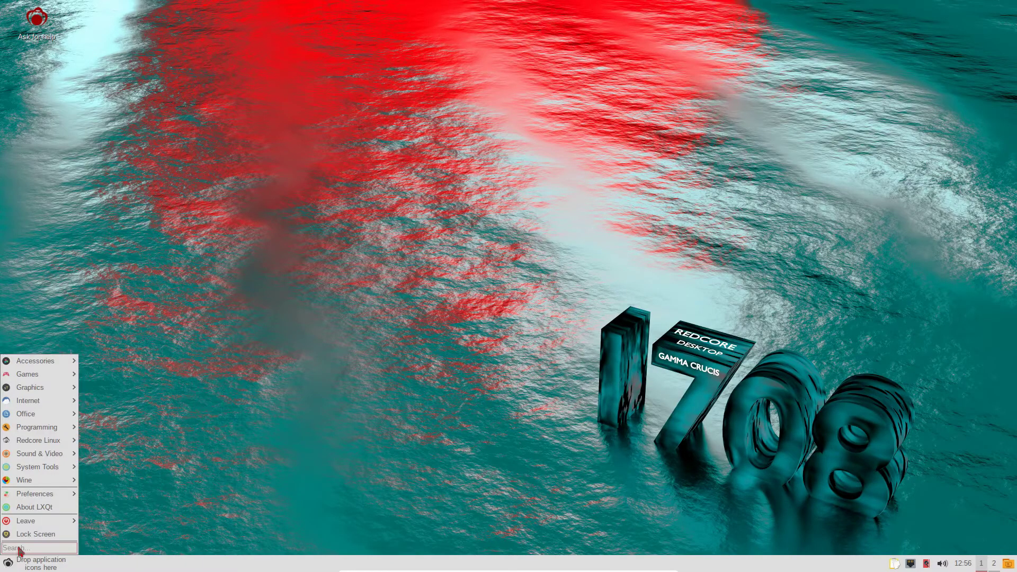
{"action": "mouse_move", "coordinate": [42, 522]}
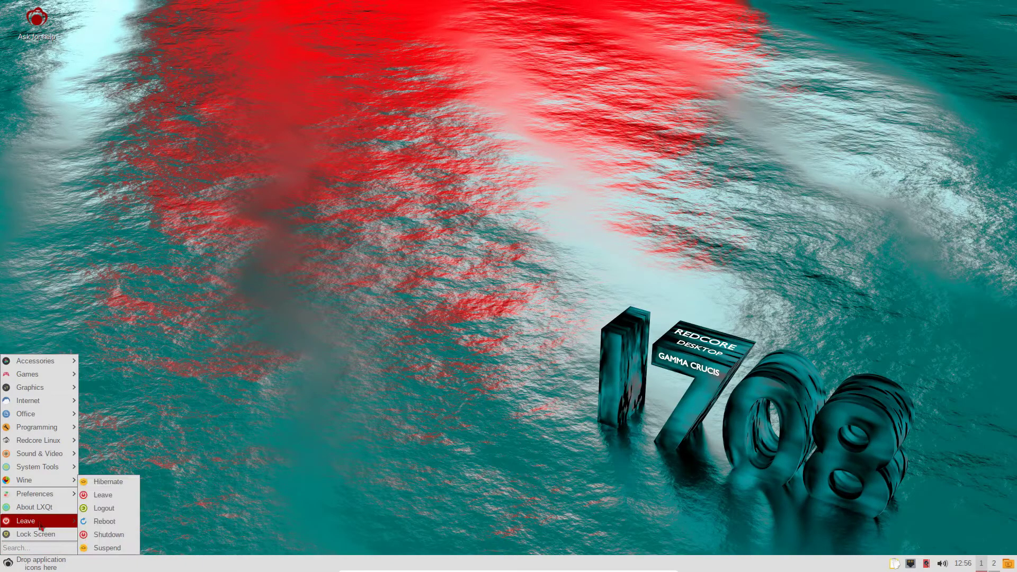
{"action": "left_click", "coordinate": [114, 535]}
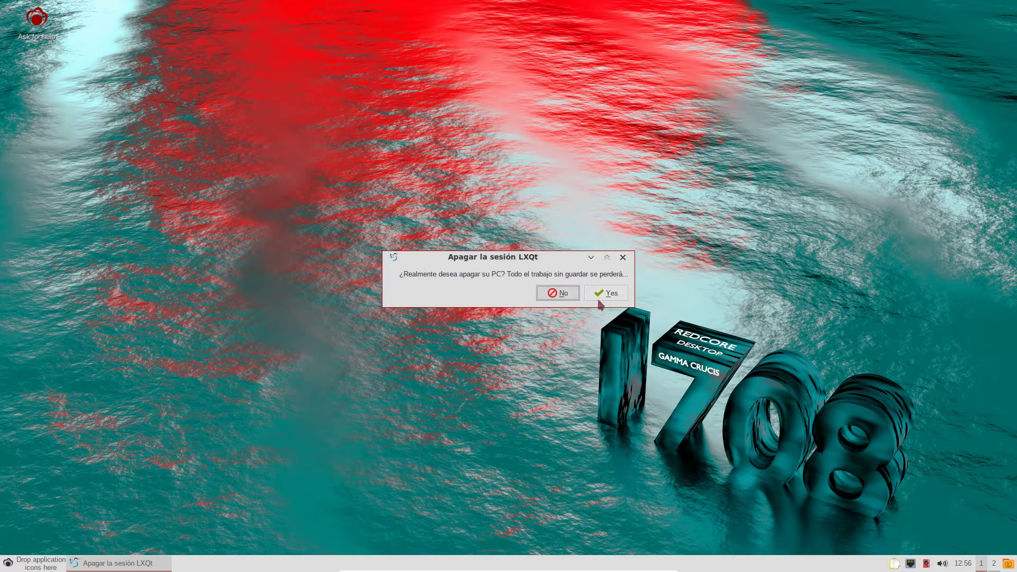
{"action": "left_click", "coordinate": [601, 298]}
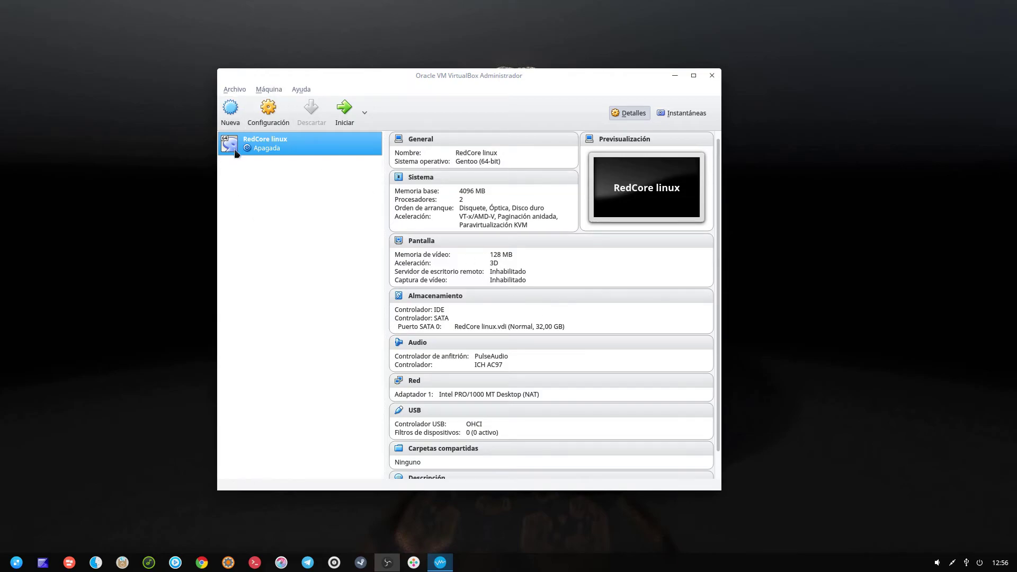
- Remove RedCore linux with Eliminar, confirm the removal, and close the VirtualBox Manager
{"action": "right_click", "coordinate": [274, 144]}
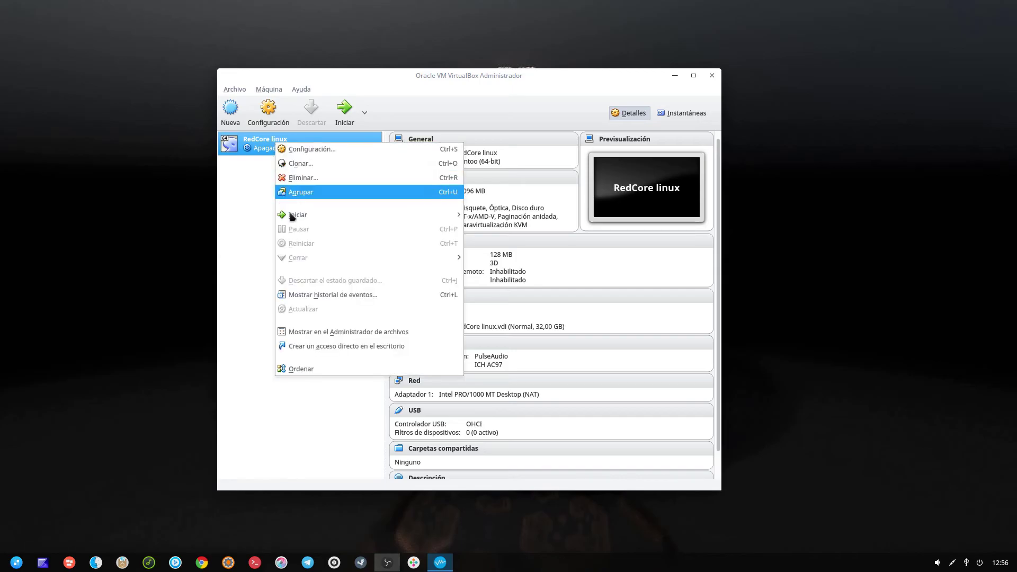
{"action": "left_click", "coordinate": [317, 179]}
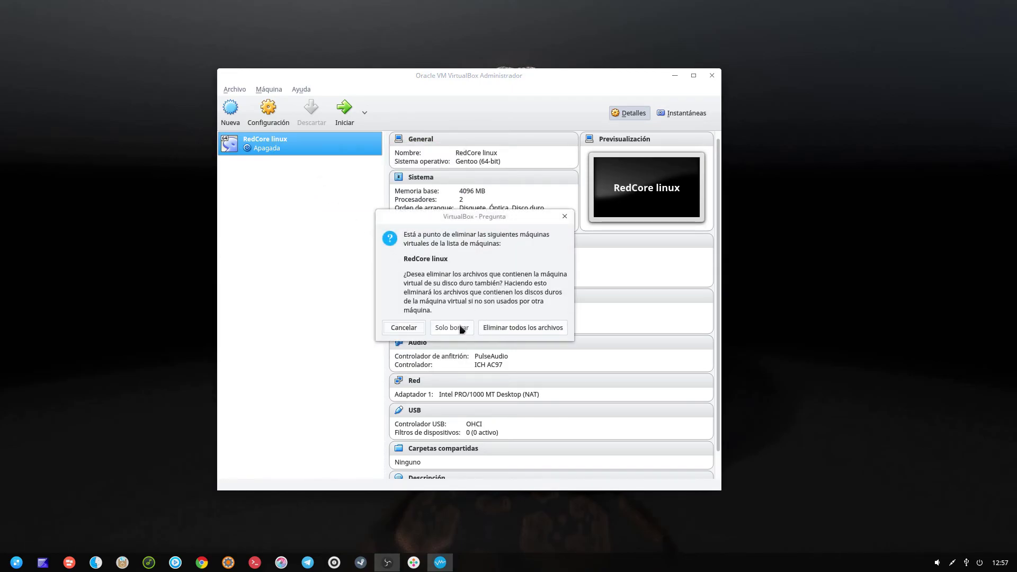
{"action": "left_click", "coordinate": [504, 332]}
{"action": "left_click", "coordinate": [712, 75]}
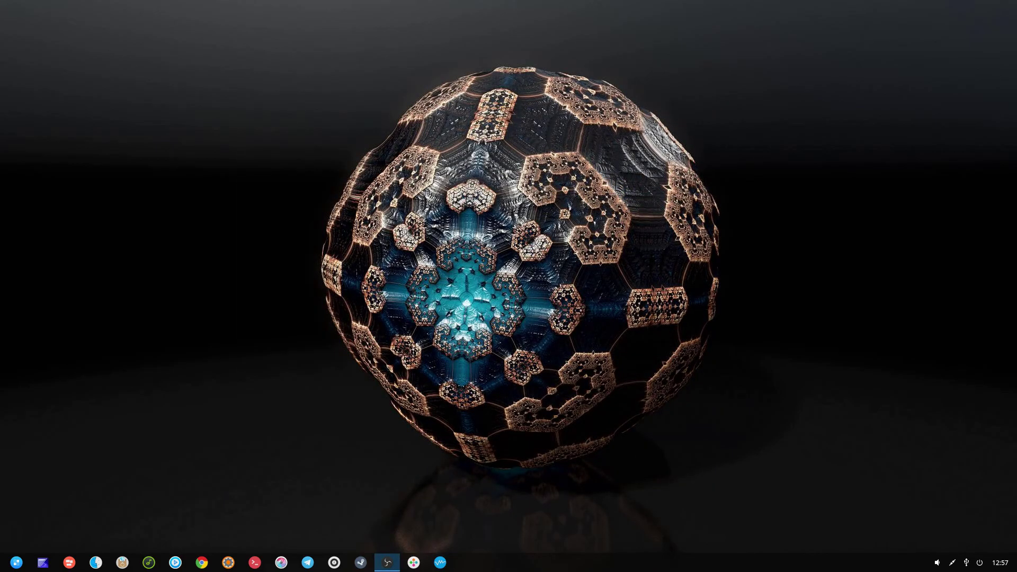